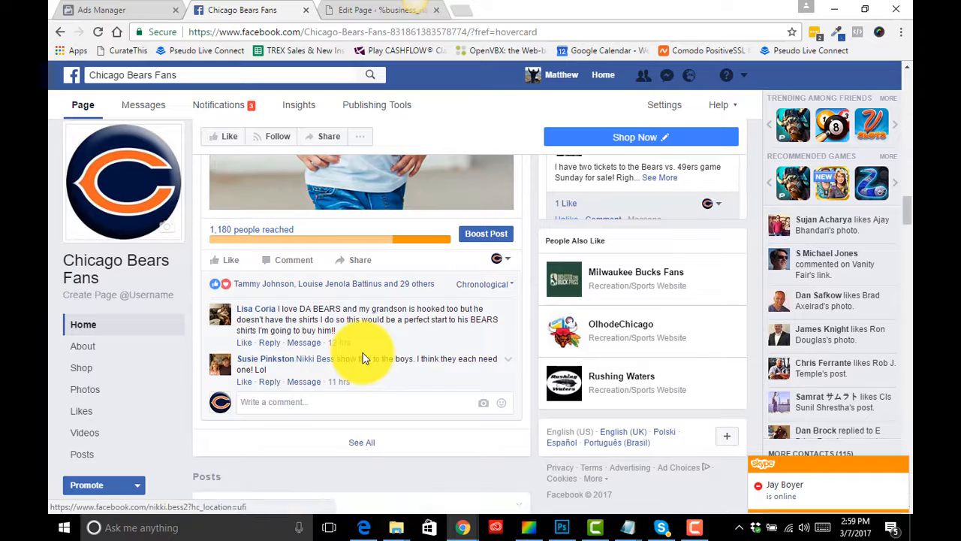
Examine reach, reactions and comments on the Chicago Bears Fans page's recent V-neck, youth tee, tee shirt and coffee mug posts
{"action": "scroll", "coordinate": [362, 358], "scroll_direction": "up", "scroll_amount": 10}
{"action": "scroll", "coordinate": [362, 358], "scroll_direction": "down", "scroll_amount": 4}
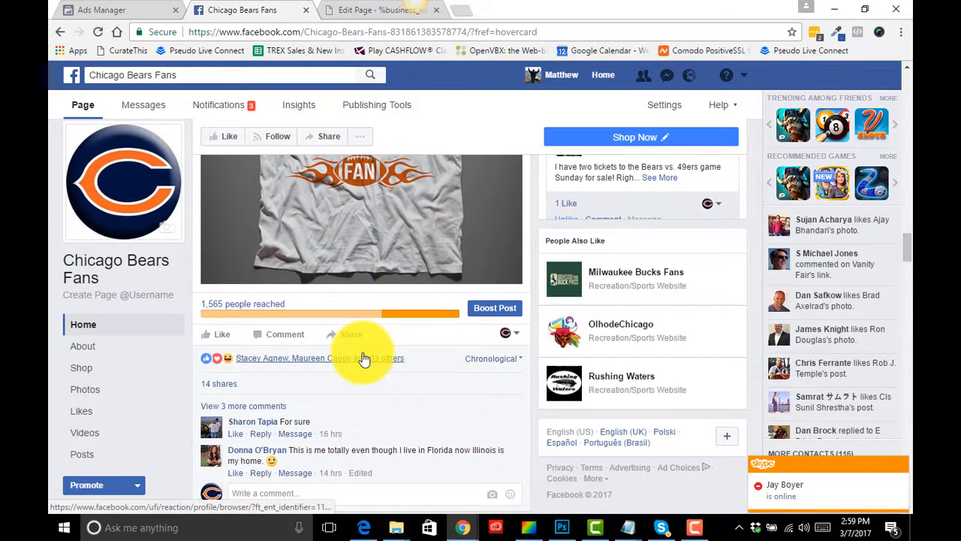
{"action": "scroll", "coordinate": [363, 358], "scroll_direction": "down", "scroll_amount": 3}
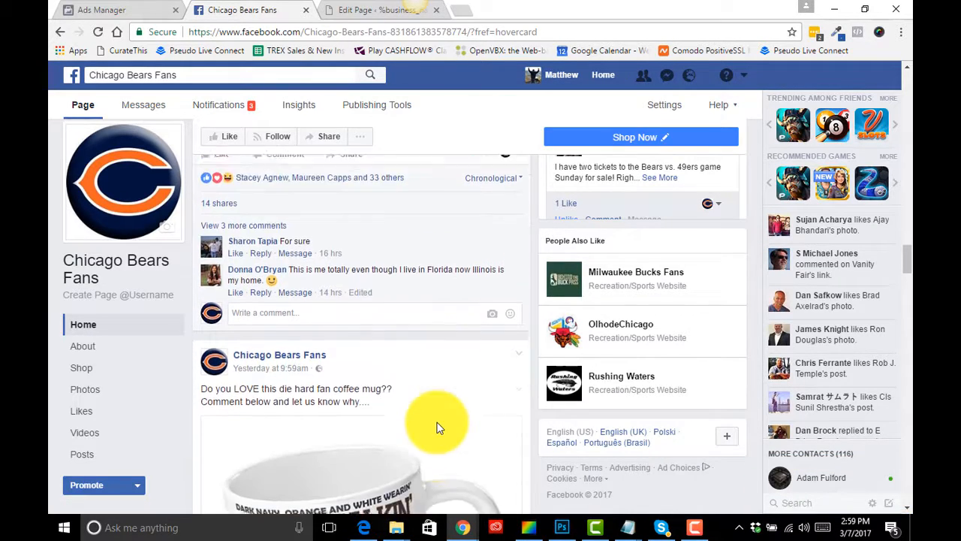
{"action": "scroll", "coordinate": [440, 427], "scroll_direction": "down", "scroll_amount": 8}
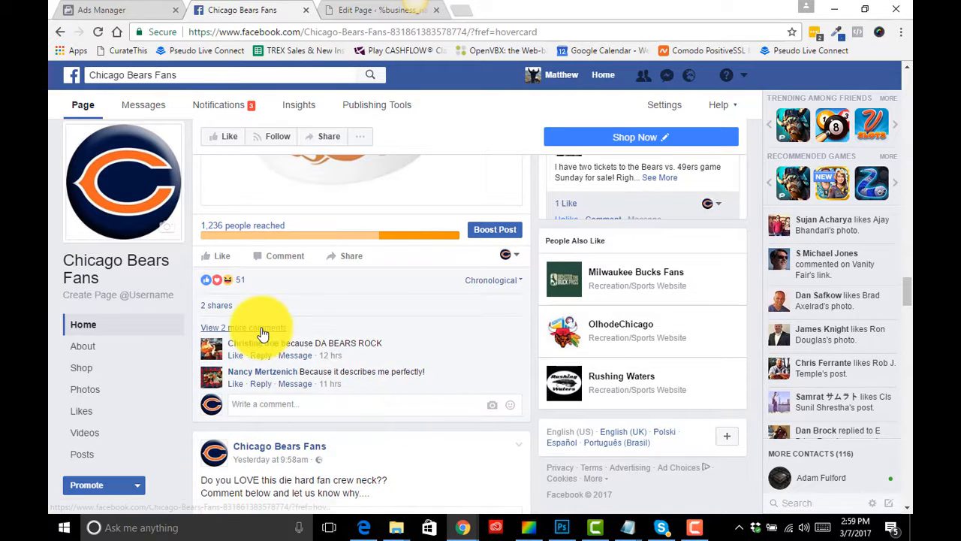
{"action": "scroll", "coordinate": [382, 305], "scroll_direction": "up", "scroll_amount": 15}
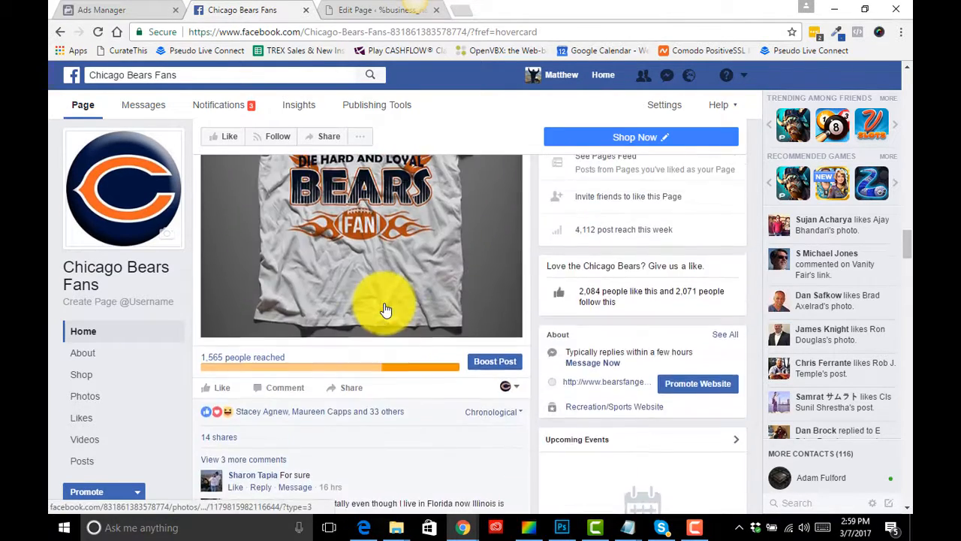
{"action": "scroll", "coordinate": [384, 310], "scroll_direction": "up", "scroll_amount": 10}
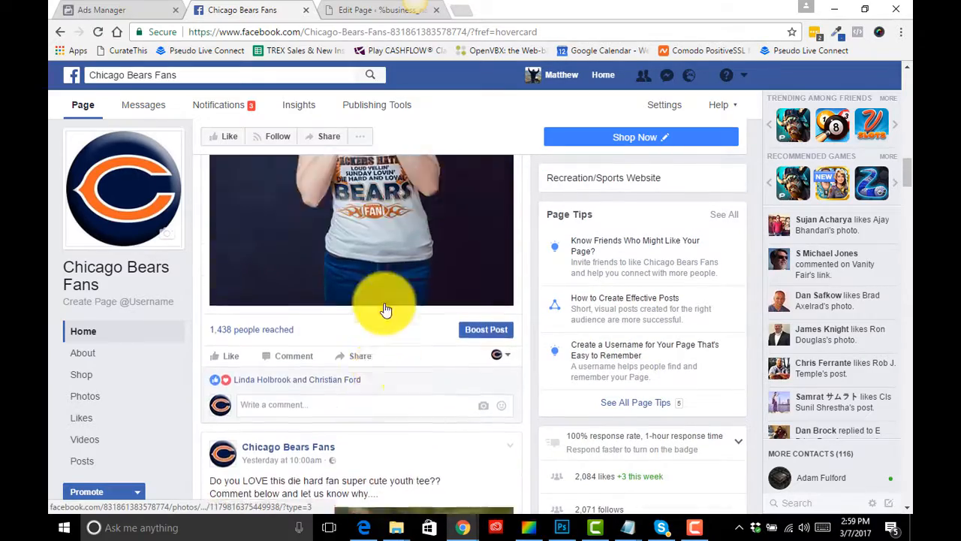
{"action": "scroll", "coordinate": [383, 310], "scroll_direction": "up", "scroll_amount": 5}
{"action": "scroll", "coordinate": [384, 309], "scroll_direction": "down", "scroll_amount": 8}
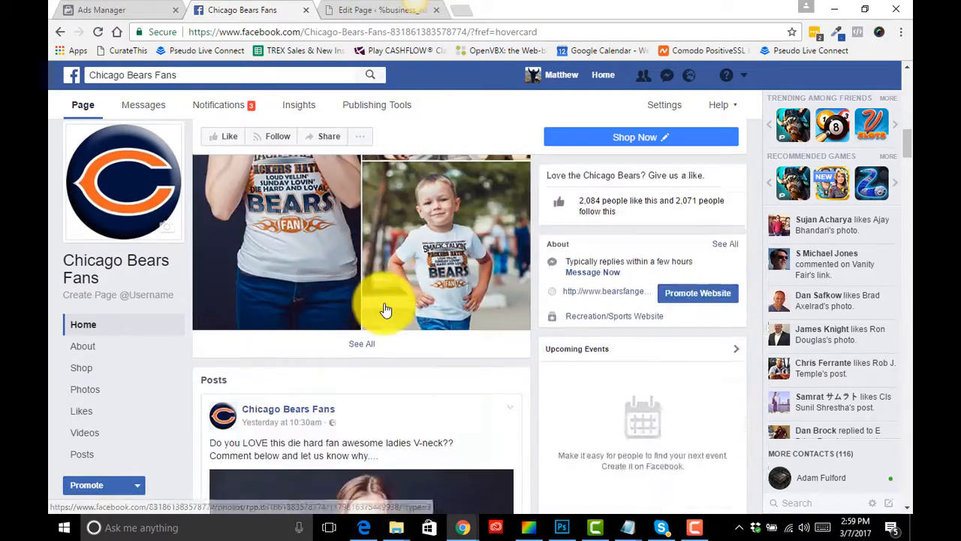
Review audience engagement on the product posts from the white tee shirt through the pillow case set to the dark crew neck
{"action": "scroll", "coordinate": [384, 309], "scroll_direction": "down", "scroll_amount": 10}
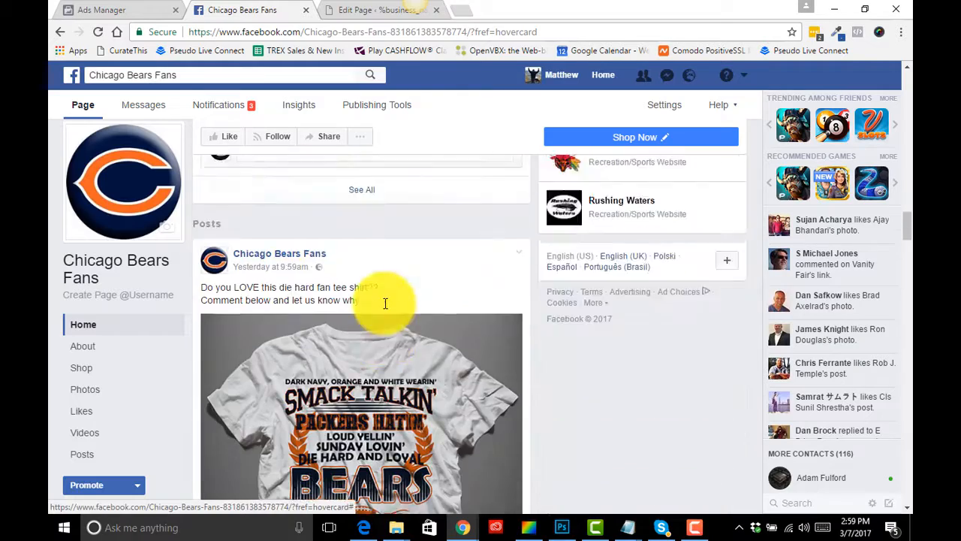
{"action": "scroll", "coordinate": [384, 309], "scroll_direction": "down", "scroll_amount": 12}
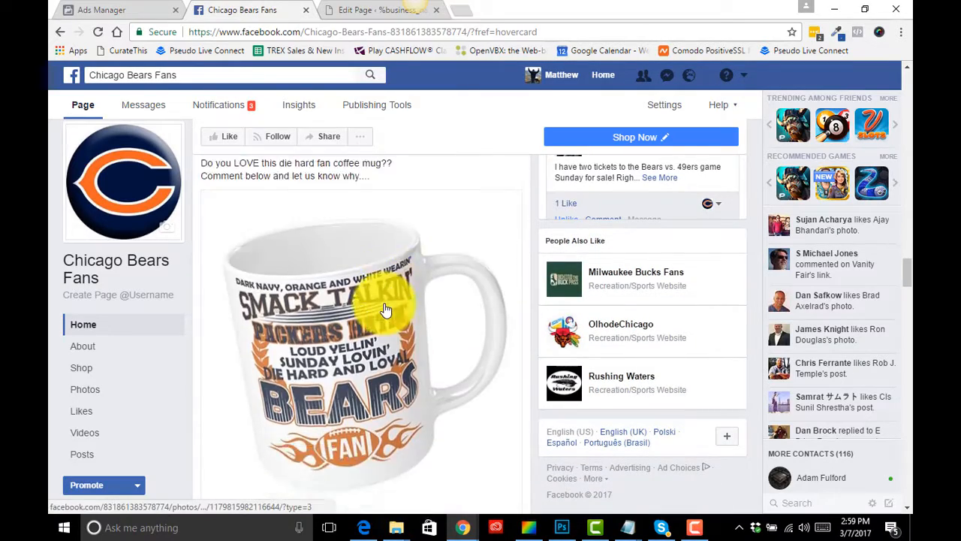
{"action": "scroll", "coordinate": [383, 309], "scroll_direction": "down", "scroll_amount": 7}
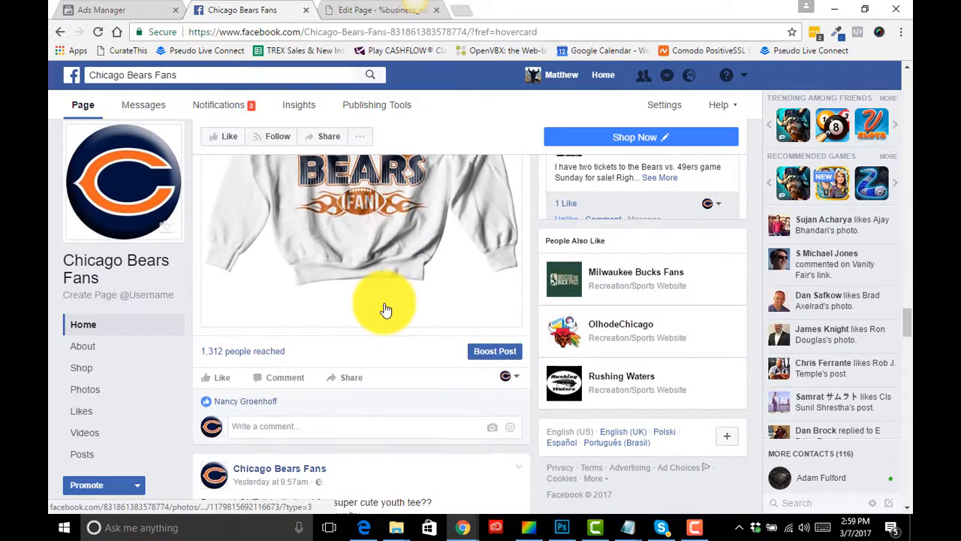
{"action": "scroll", "coordinate": [383, 309], "scroll_direction": "down", "scroll_amount": 10}
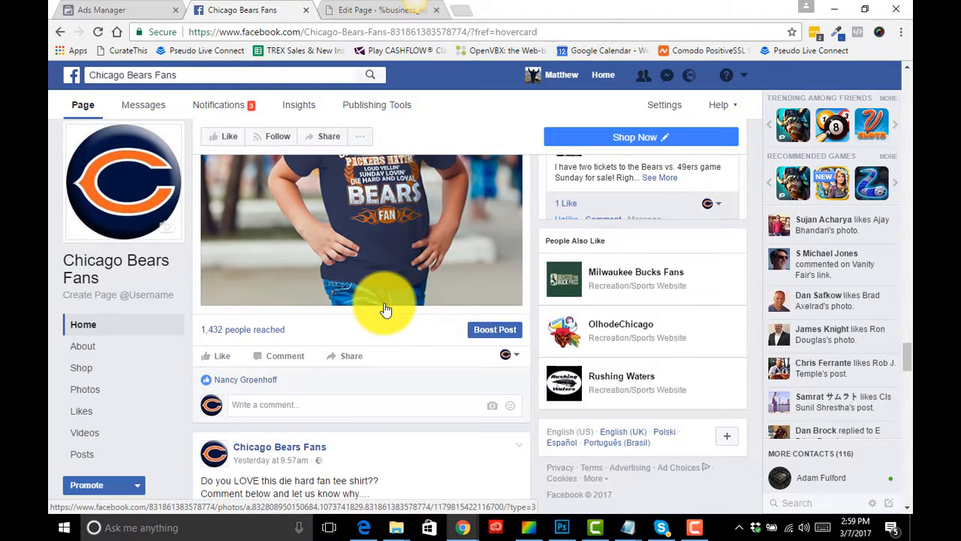
{"action": "scroll", "coordinate": [384, 310], "scroll_direction": "down", "scroll_amount": 10}
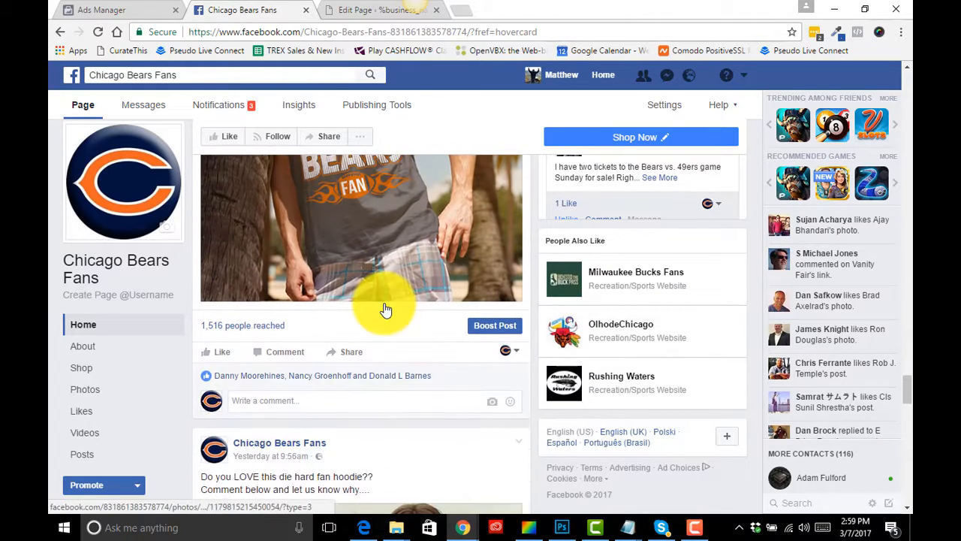
{"action": "scroll", "coordinate": [383, 310], "scroll_direction": "down", "scroll_amount": 10}
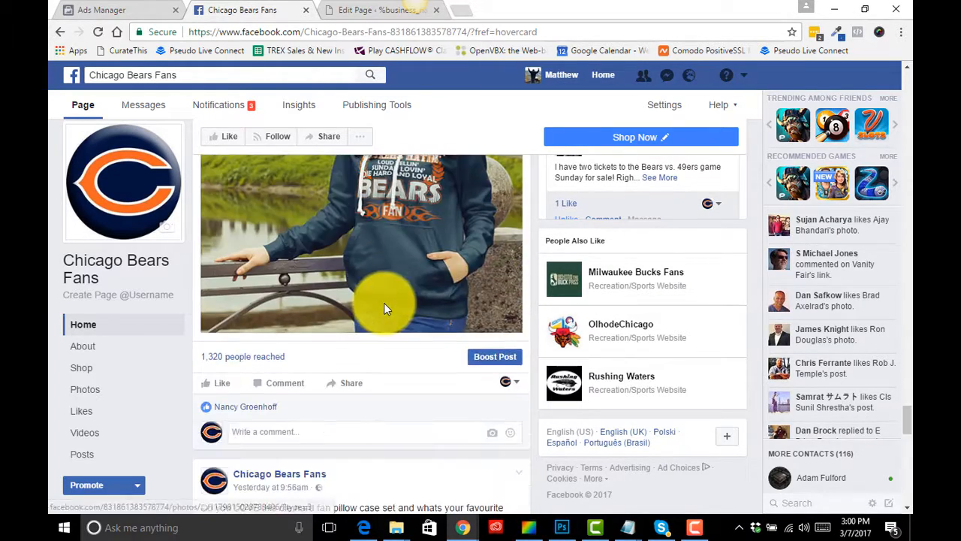
{"action": "scroll", "coordinate": [384, 309], "scroll_direction": "down", "scroll_amount": 10}
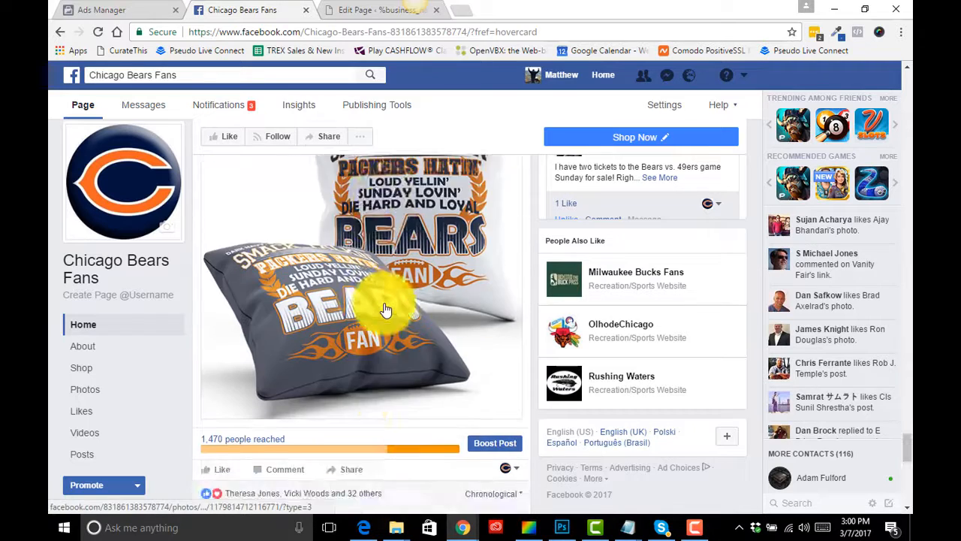
{"action": "scroll", "coordinate": [384, 310], "scroll_direction": "down", "scroll_amount": 2}
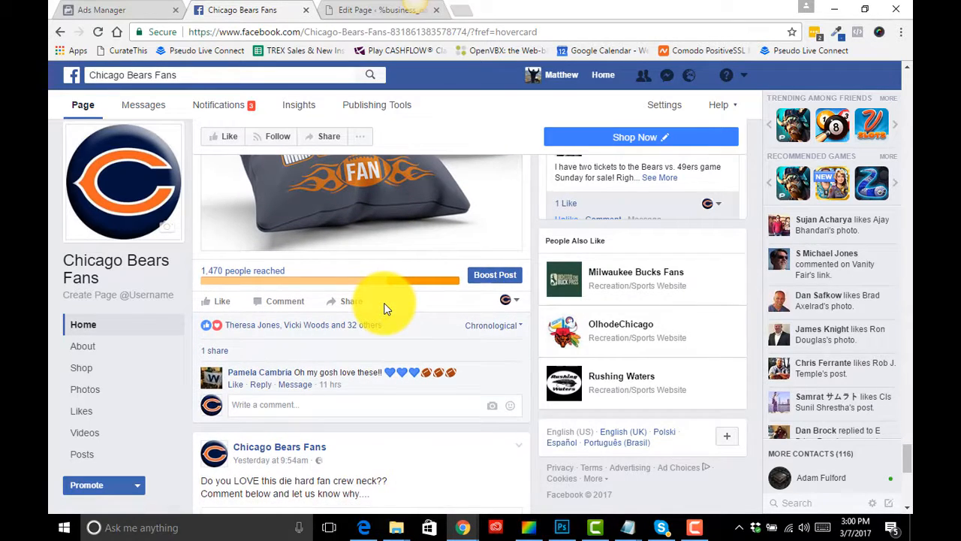
{"action": "scroll", "coordinate": [384, 309], "scroll_direction": "down", "scroll_amount": 2}
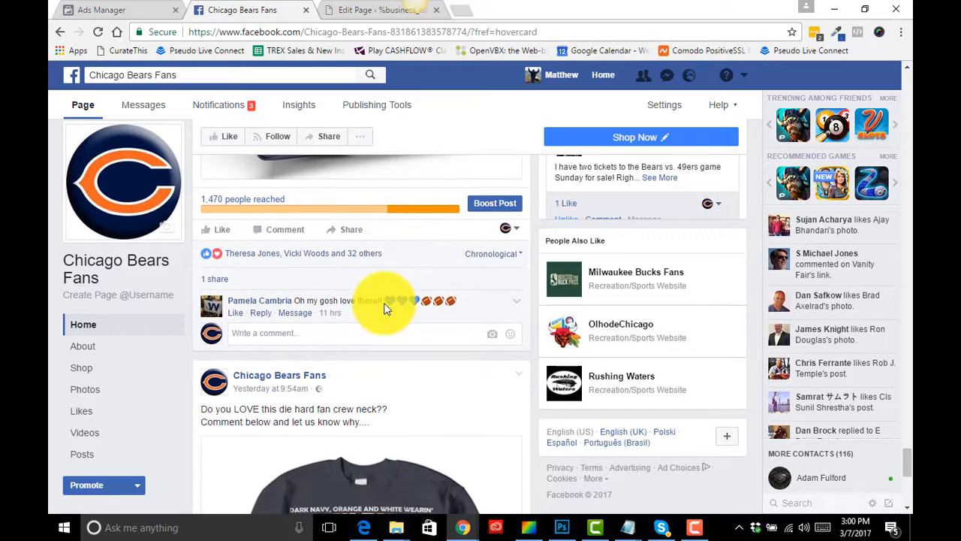
{"action": "scroll", "coordinate": [430, 334], "scroll_direction": "down", "scroll_amount": 12}
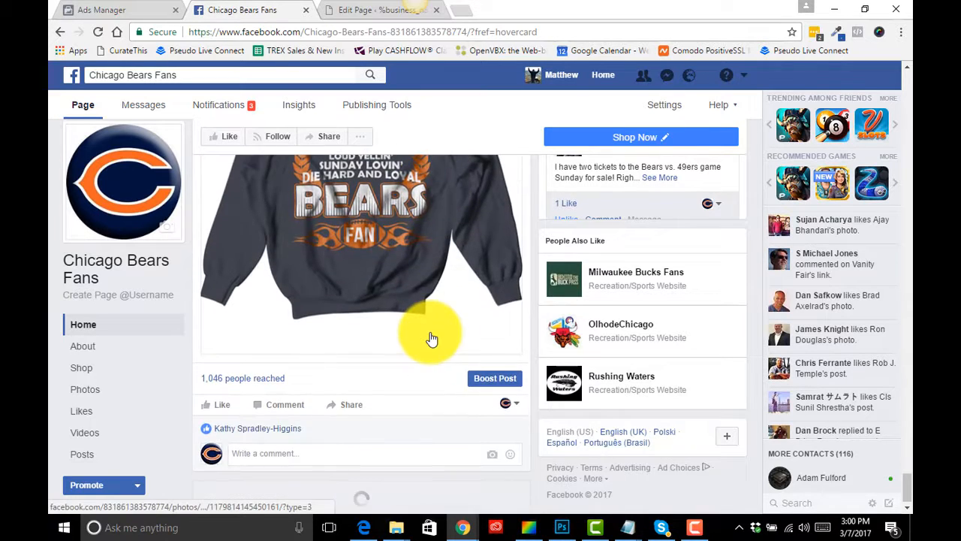
Compare engagement on the pillow case set, hoodie, crew neck and coffee mug posts with the white tee shirt post
{"action": "scroll", "coordinate": [432, 338], "scroll_direction": "up", "scroll_amount": 12}
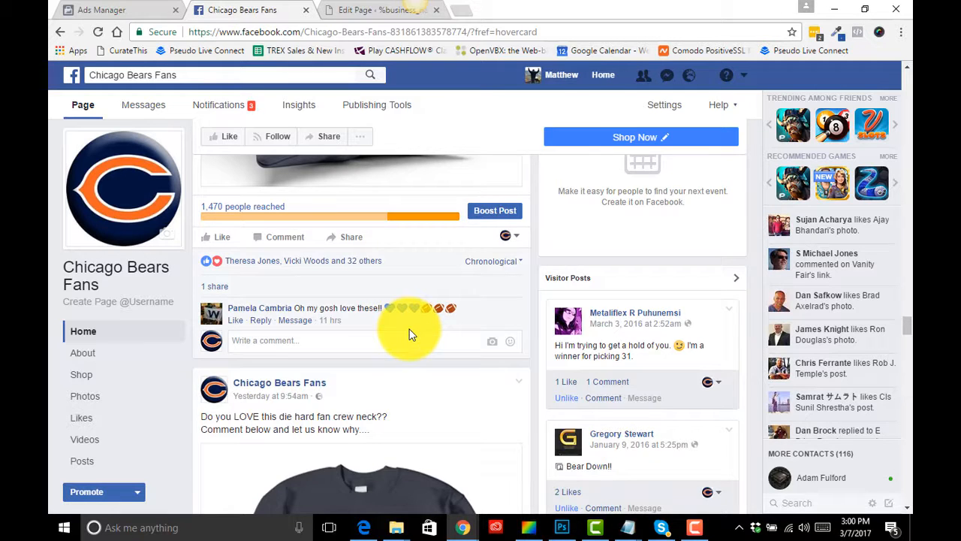
{"action": "scroll", "coordinate": [410, 334], "scroll_direction": "up", "scroll_amount": 1}
{"action": "scroll", "coordinate": [406, 358], "scroll_direction": "up", "scroll_amount": 2}
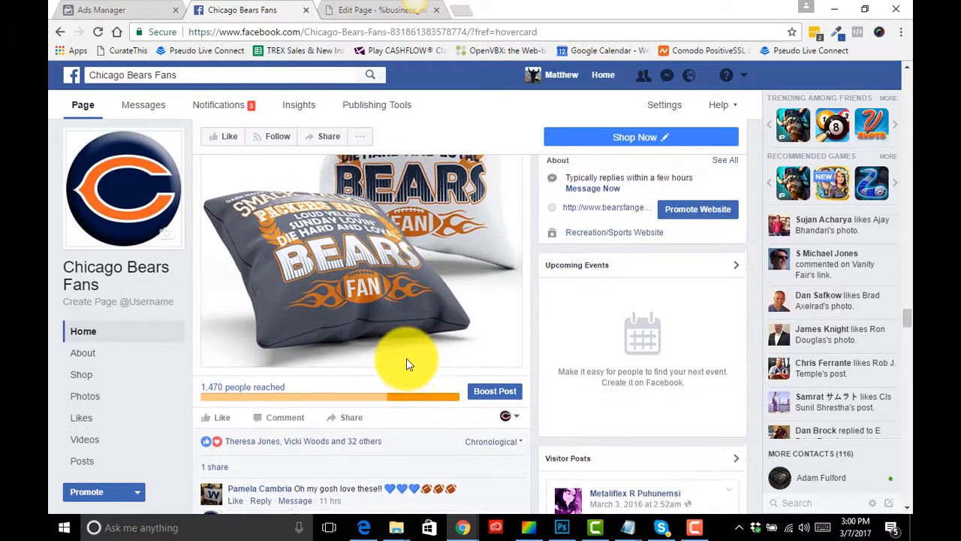
{"action": "scroll", "coordinate": [407, 364], "scroll_direction": "up", "scroll_amount": 2}
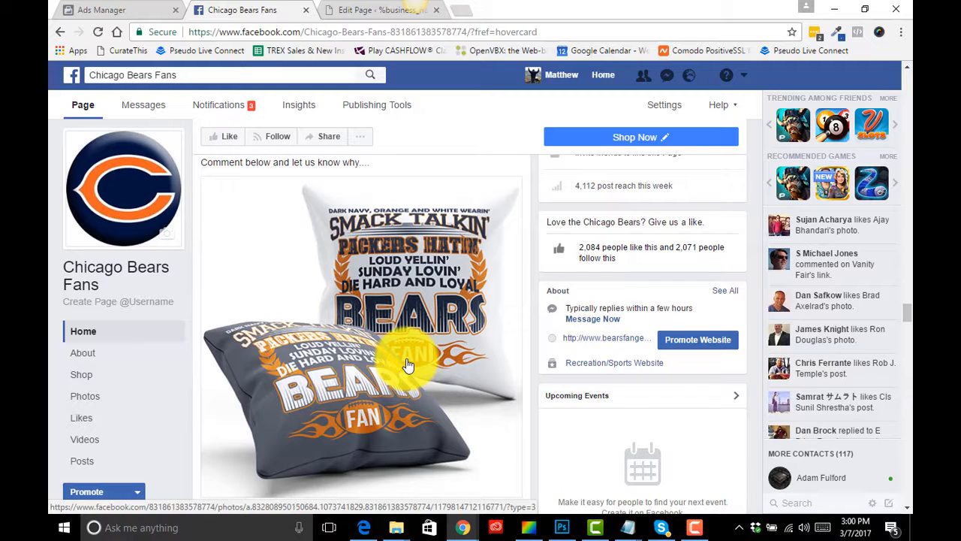
{"action": "scroll", "coordinate": [421, 353], "scroll_direction": "up", "scroll_amount": 8}
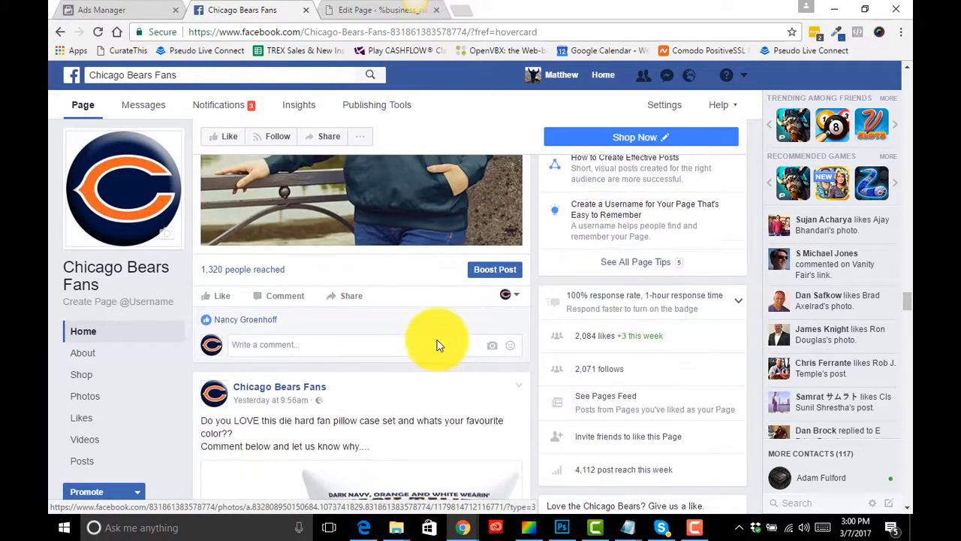
{"action": "scroll", "coordinate": [439, 346], "scroll_direction": "down", "scroll_amount": 10}
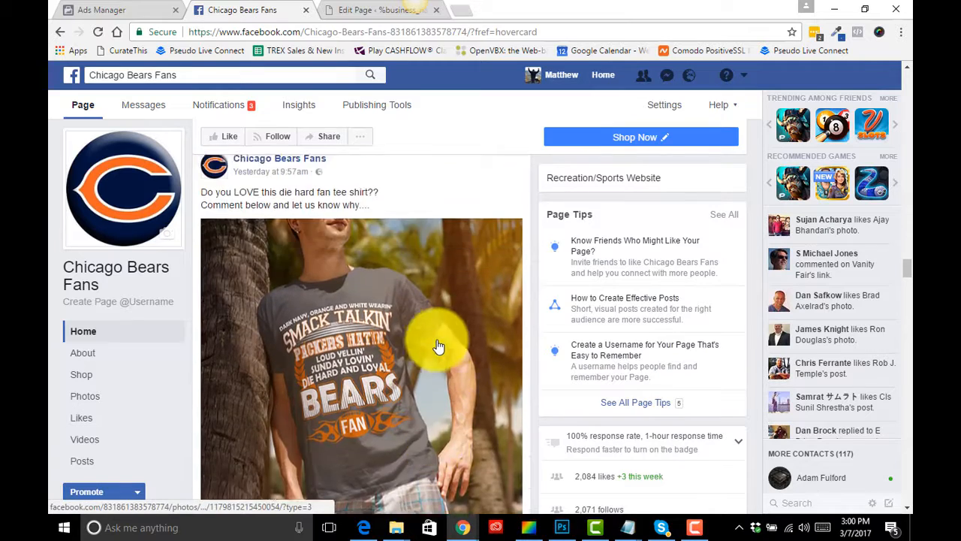
{"action": "scroll", "coordinate": [440, 346], "scroll_direction": "down", "scroll_amount": 10}
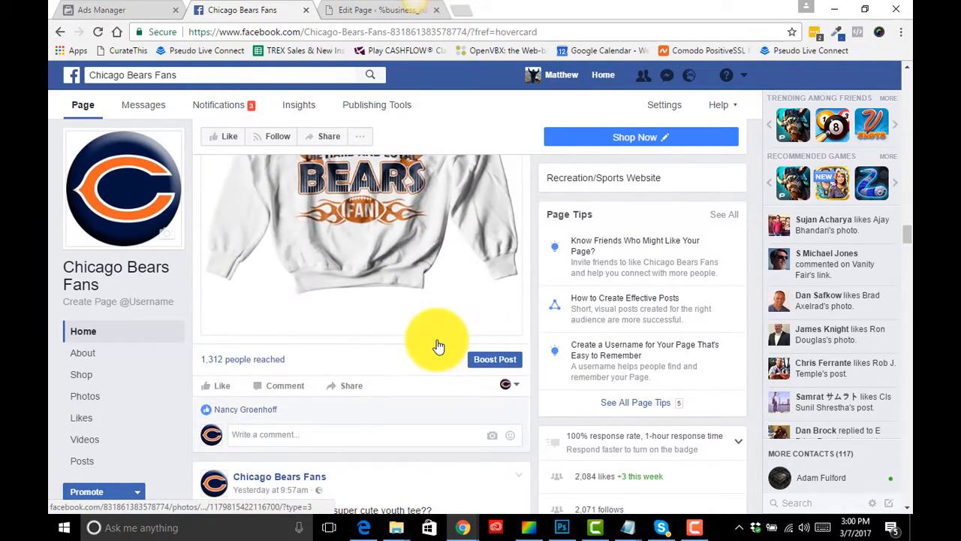
{"action": "scroll", "coordinate": [439, 346], "scroll_direction": "up", "scroll_amount": 4}
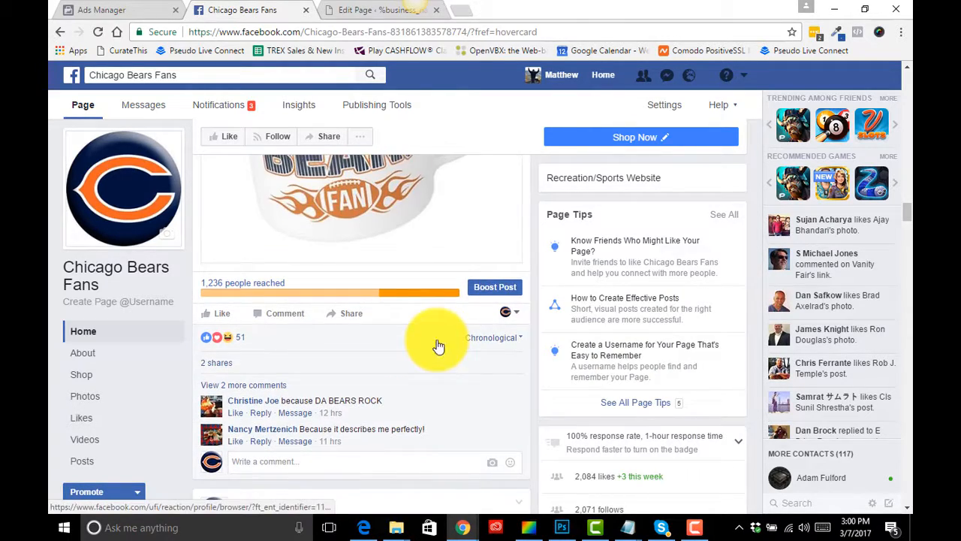
{"action": "scroll", "coordinate": [440, 346], "scroll_direction": "up", "scroll_amount": 8}
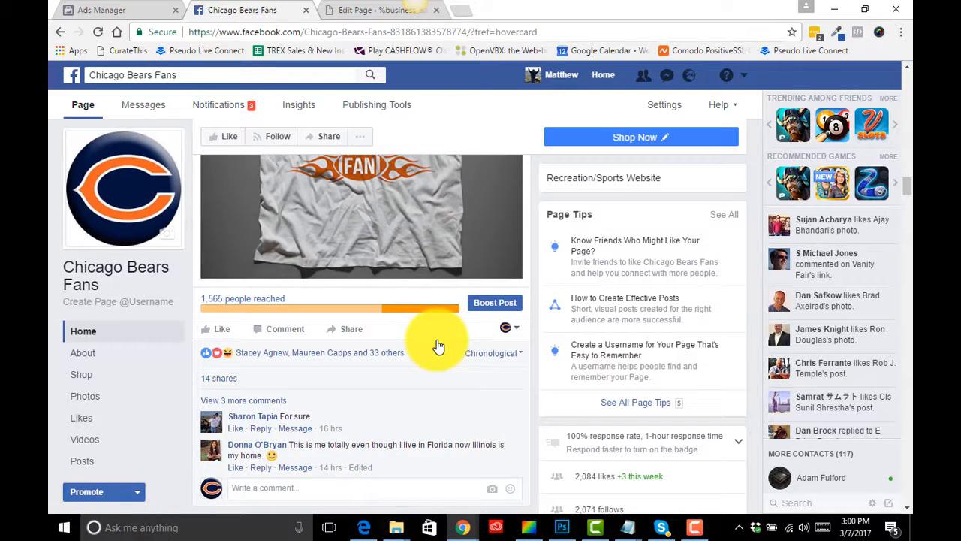
Expand the hidden comments on the white die hard fan tee shirt post and read them alongside the post's text and image
{"action": "left_click", "coordinate": [274, 405]}
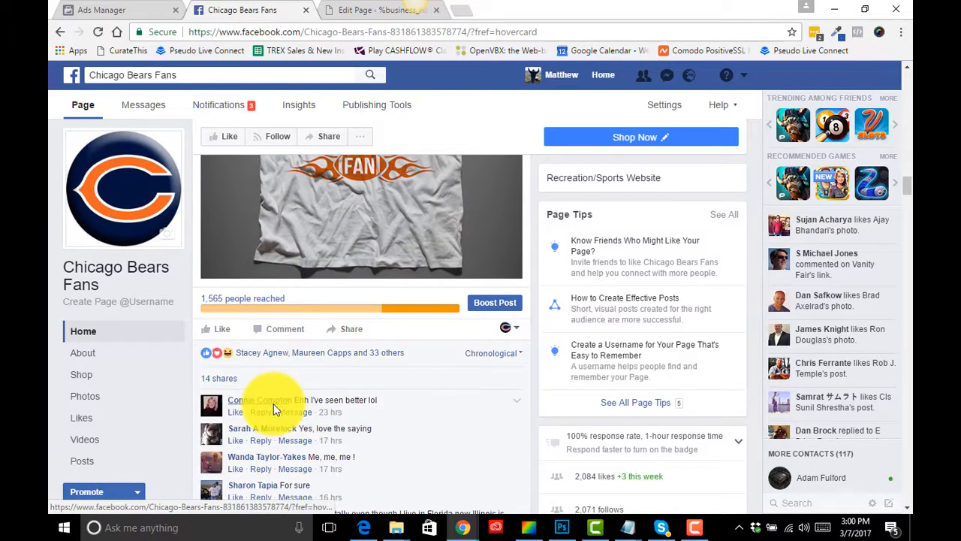
{"action": "scroll", "coordinate": [377, 416], "scroll_direction": "down", "scroll_amount": 1}
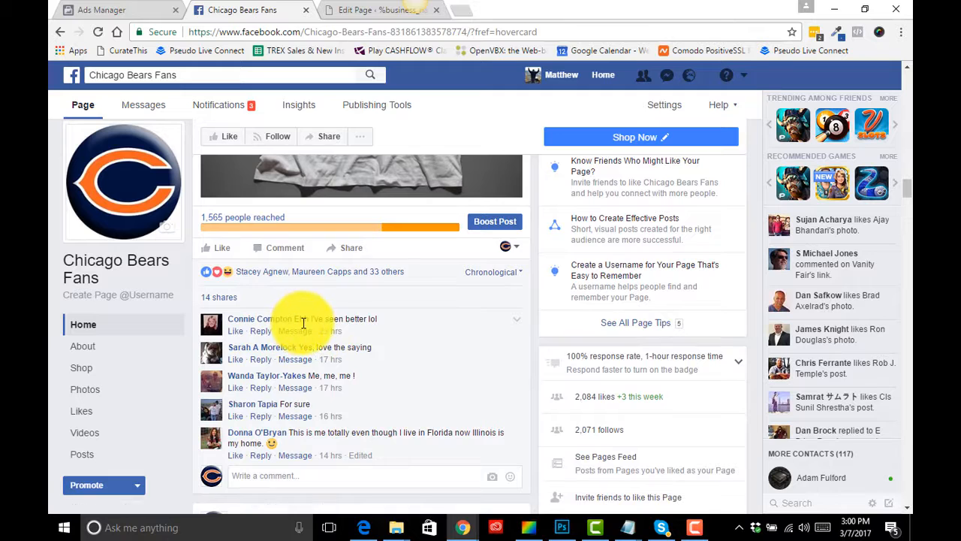
{"action": "scroll", "coordinate": [375, 368], "scroll_direction": "down", "scroll_amount": 1}
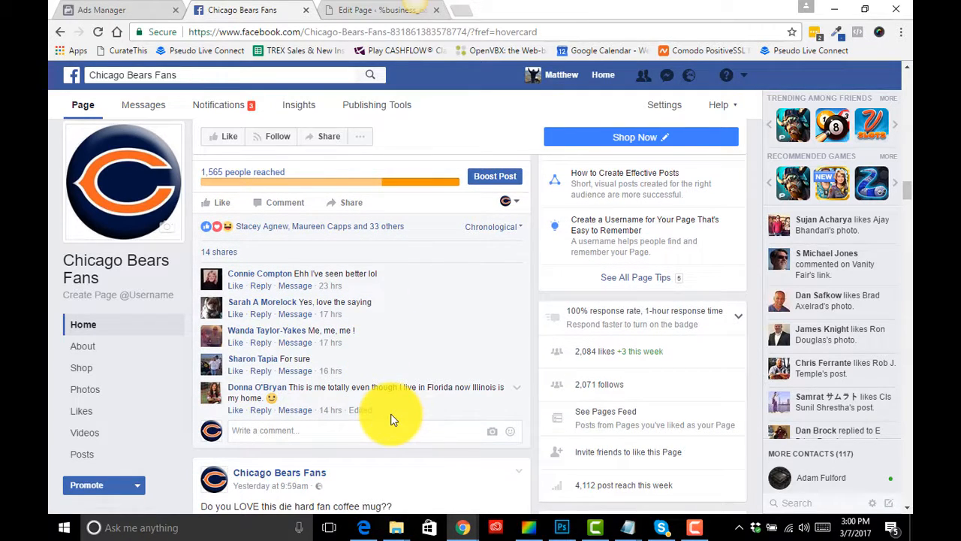
{"action": "scroll", "coordinate": [455, 324], "scroll_direction": "up", "scroll_amount": 5}
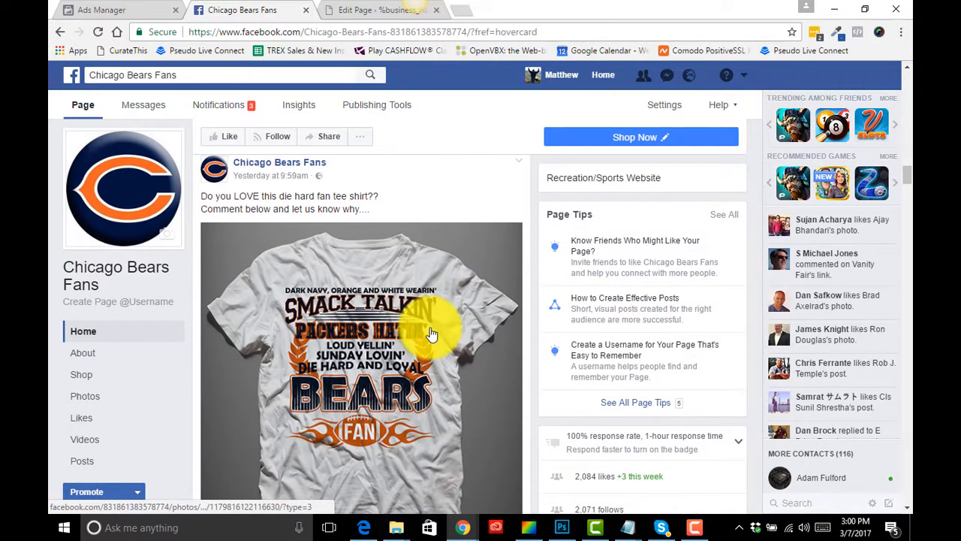
{"action": "scroll", "coordinate": [432, 333], "scroll_direction": "down", "scroll_amount": 1}
{"action": "scroll", "coordinate": [431, 333], "scroll_direction": "up", "scroll_amount": 1}
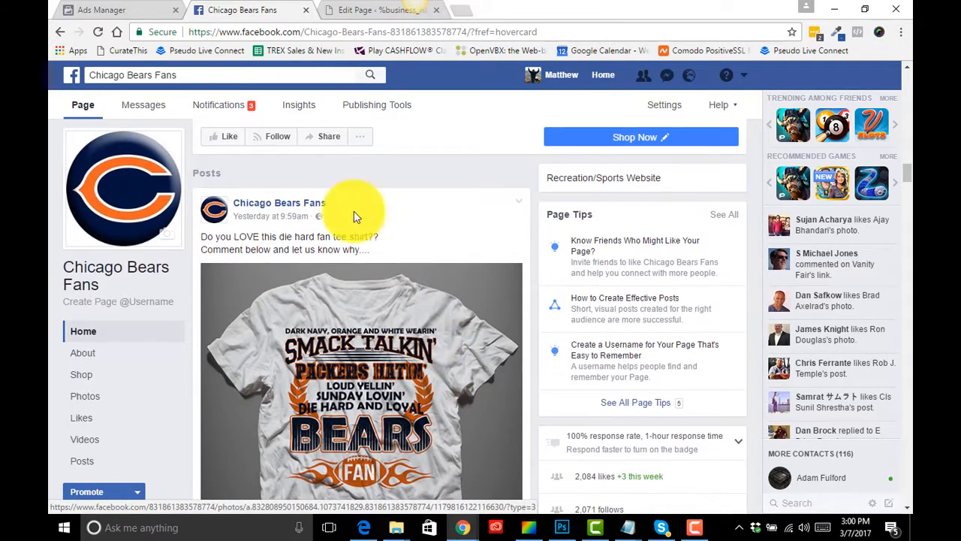
{"action": "scroll", "coordinate": [376, 333], "scroll_direction": "down", "scroll_amount": 1}
{"action": "scroll", "coordinate": [380, 335], "scroll_direction": "down", "scroll_amount": 4}
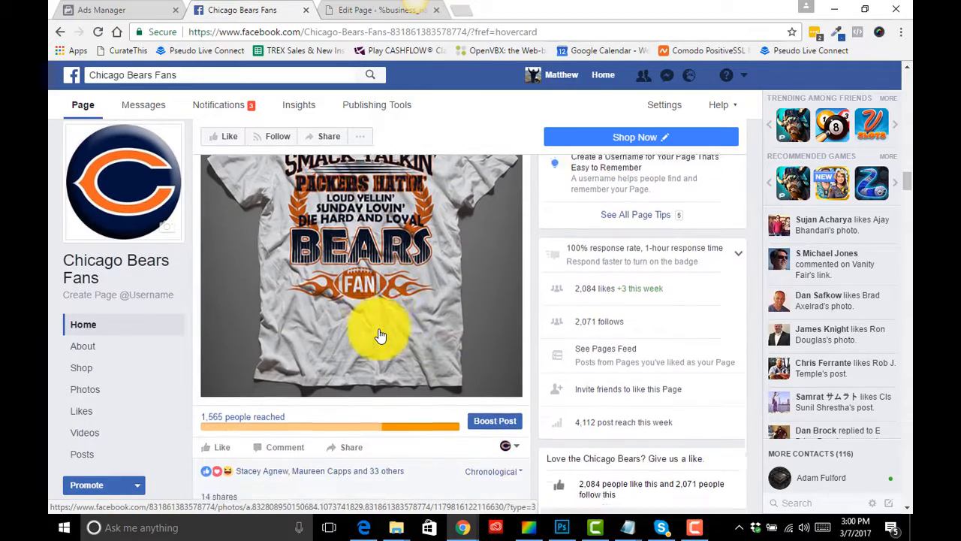
{"action": "scroll", "coordinate": [472, 415], "scroll_direction": "up", "scroll_amount": 5}
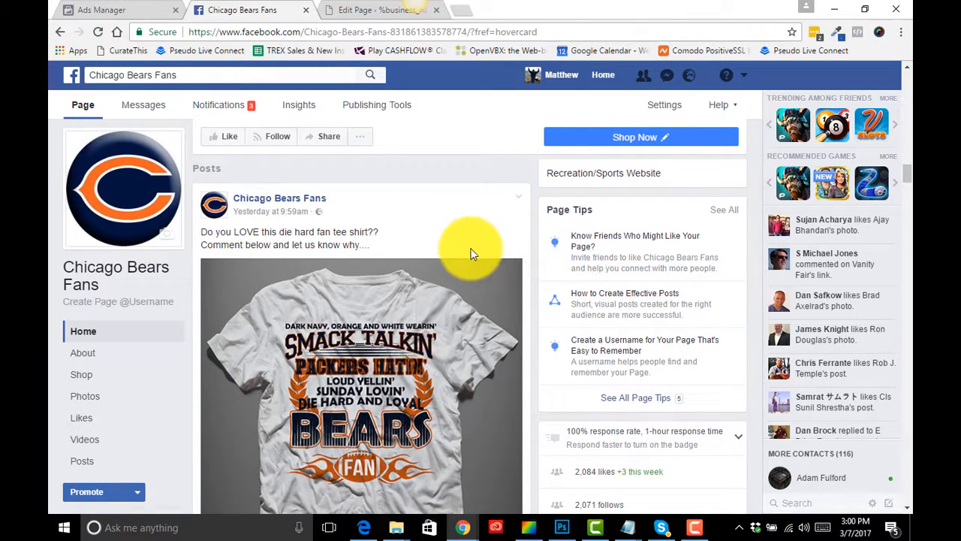
{"action": "scroll", "coordinate": [432, 323], "scroll_direction": "down", "scroll_amount": 1}
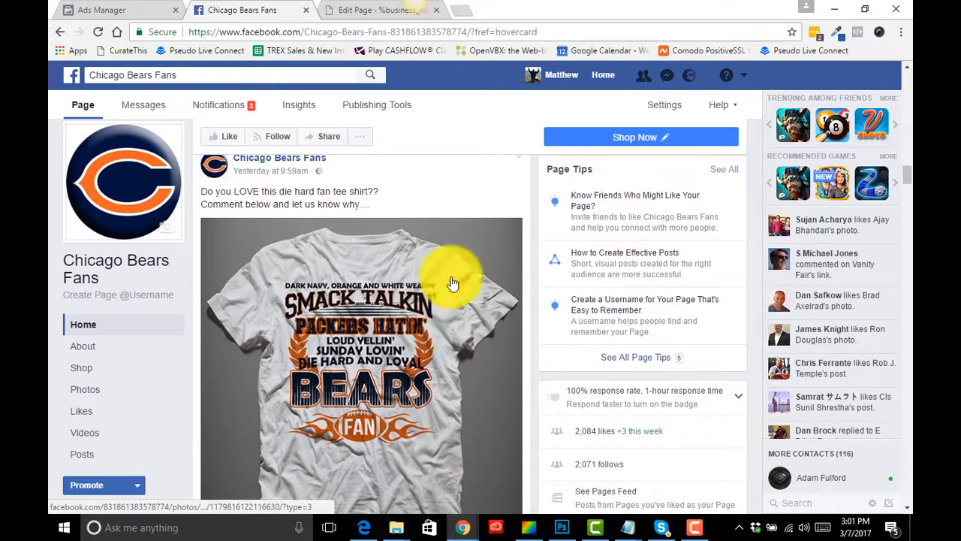
{"action": "scroll", "coordinate": [449, 355], "scroll_direction": "up", "scroll_amount": 1}
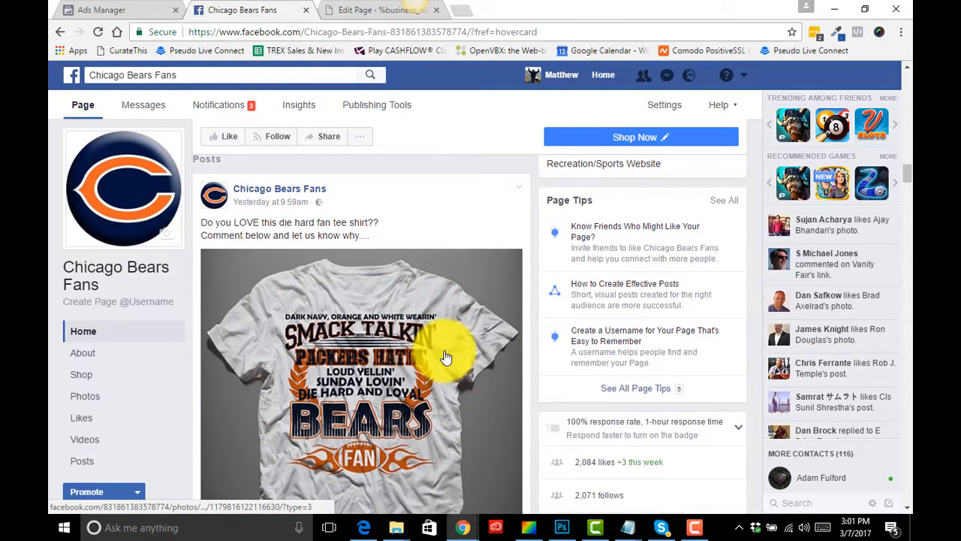
{"action": "left_click", "coordinate": [518, 193]}
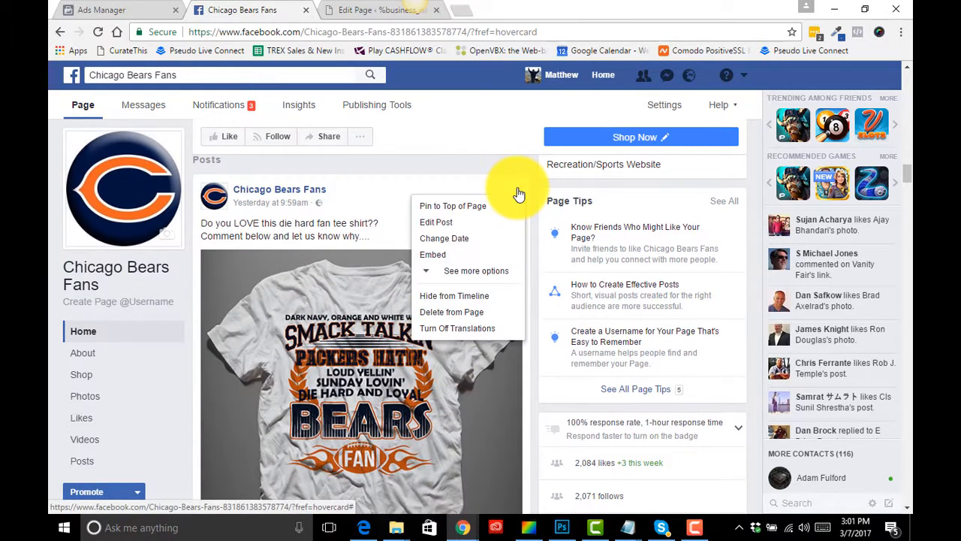
{"action": "left_click", "coordinate": [444, 230]}
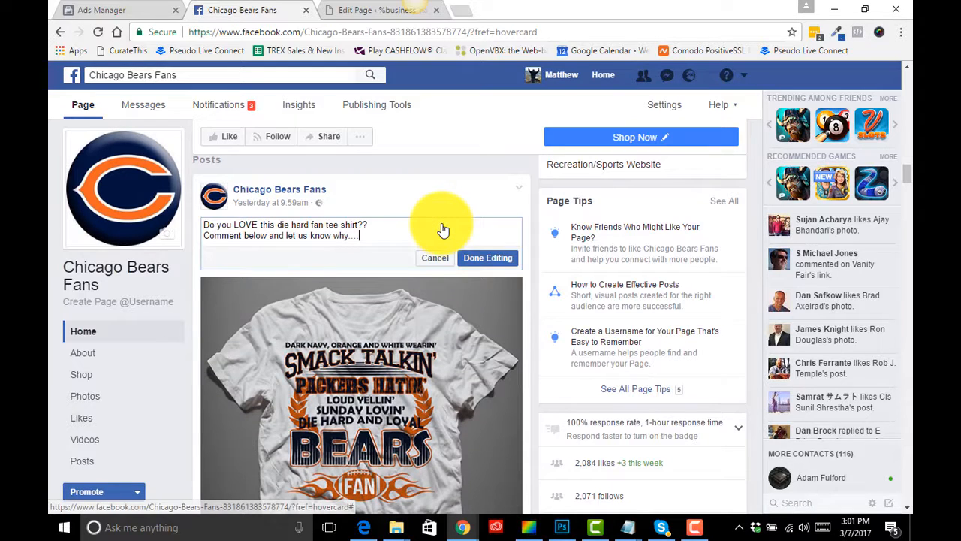
{"action": "left_click", "coordinate": [433, 257]}
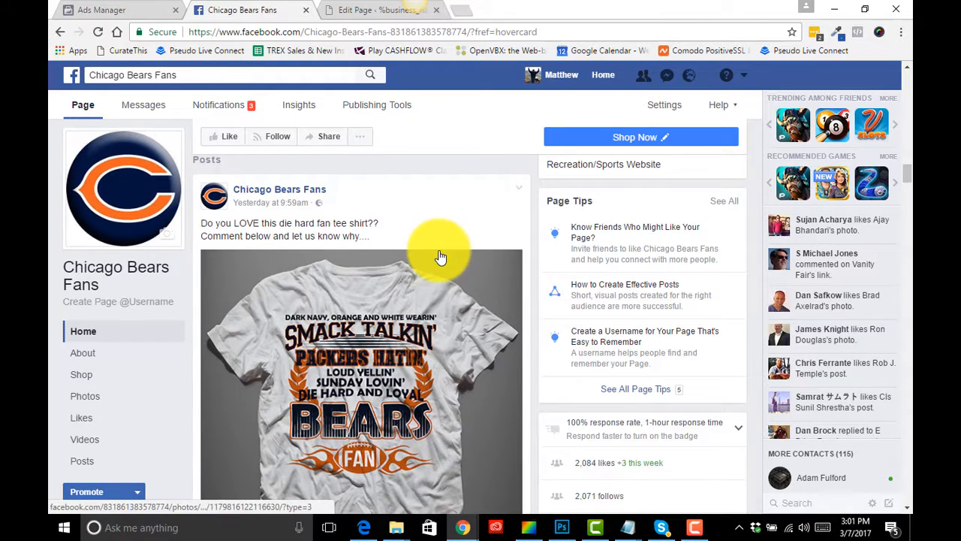
Examine the die hard fan tee shirt post's text, shirt design, reach figure and audience comments
{"action": "scroll", "coordinate": [372, 310], "scroll_direction": "down", "scroll_amount": 1}
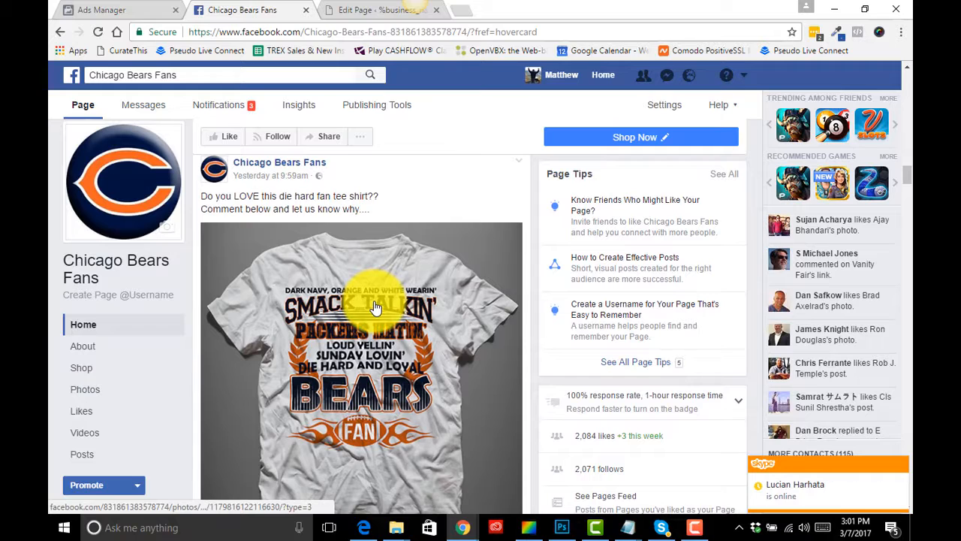
{"action": "scroll", "coordinate": [425, 293], "scroll_direction": "down", "scroll_amount": 1}
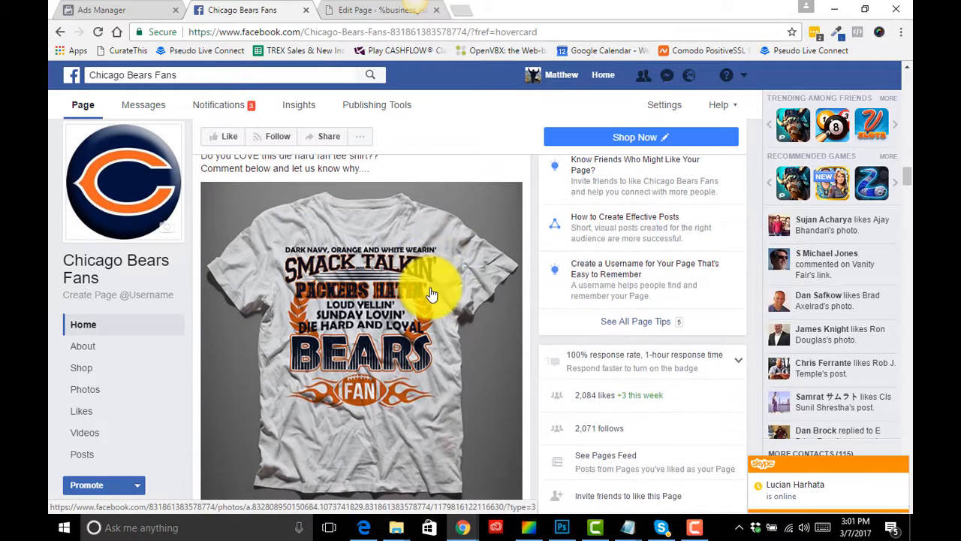
{"action": "scroll", "coordinate": [378, 331], "scroll_direction": "down", "scroll_amount": 3}
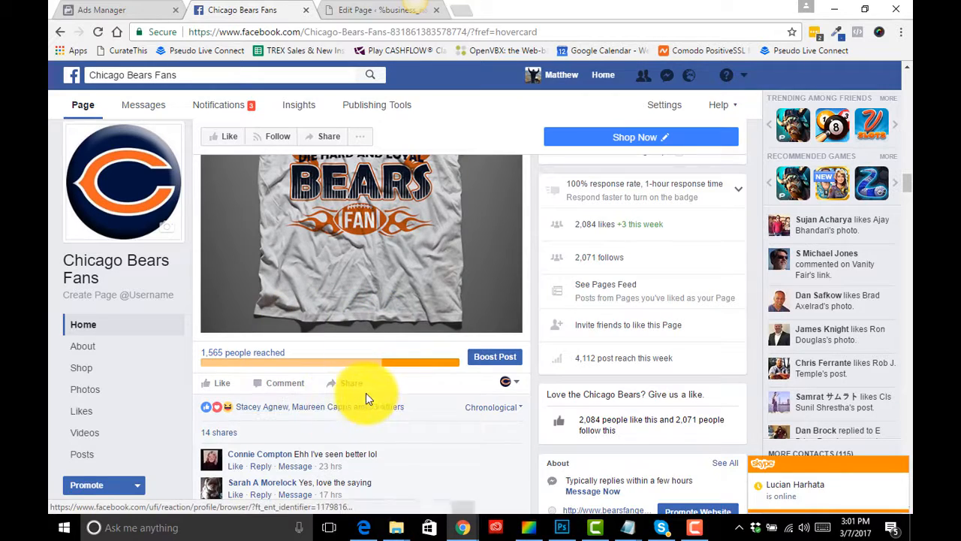
{"action": "scroll", "coordinate": [367, 392], "scroll_direction": "up", "scroll_amount": 1}
{"action": "scroll", "coordinate": [367, 399], "scroll_direction": "up", "scroll_amount": 2}
{"action": "scroll", "coordinate": [367, 399], "scroll_direction": "down", "scroll_amount": 5}
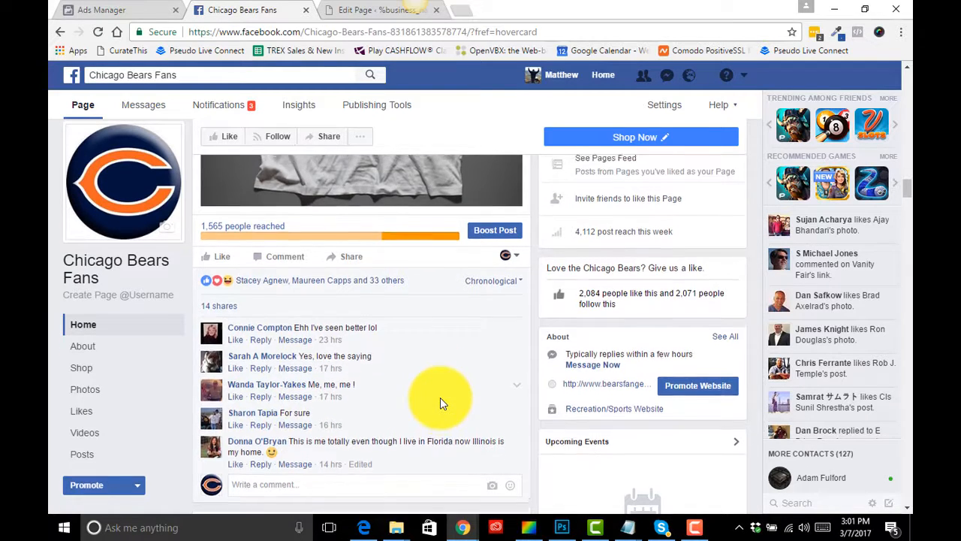
{"action": "scroll", "coordinate": [440, 397], "scroll_direction": "up", "scroll_amount": 5}
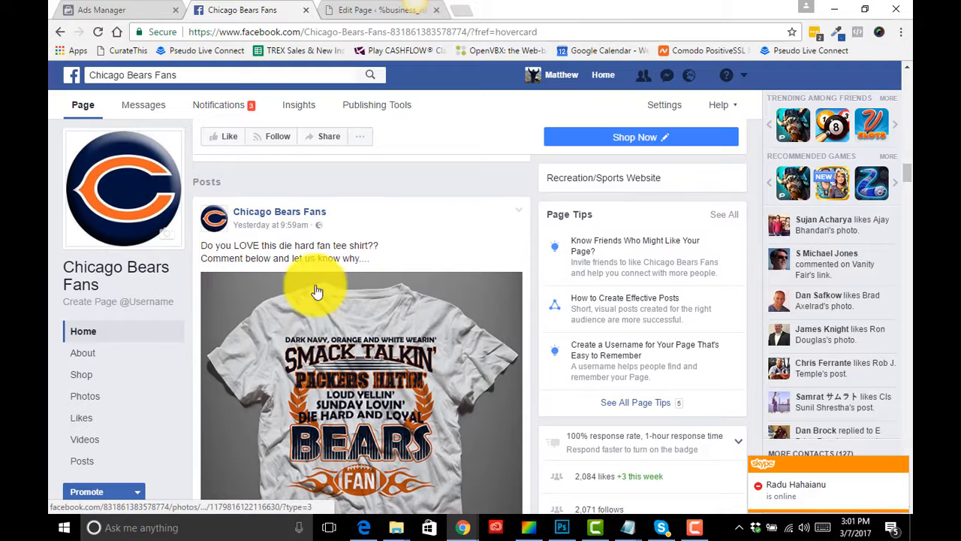
{"action": "scroll", "coordinate": [403, 270], "scroll_direction": "up", "scroll_amount": 1}
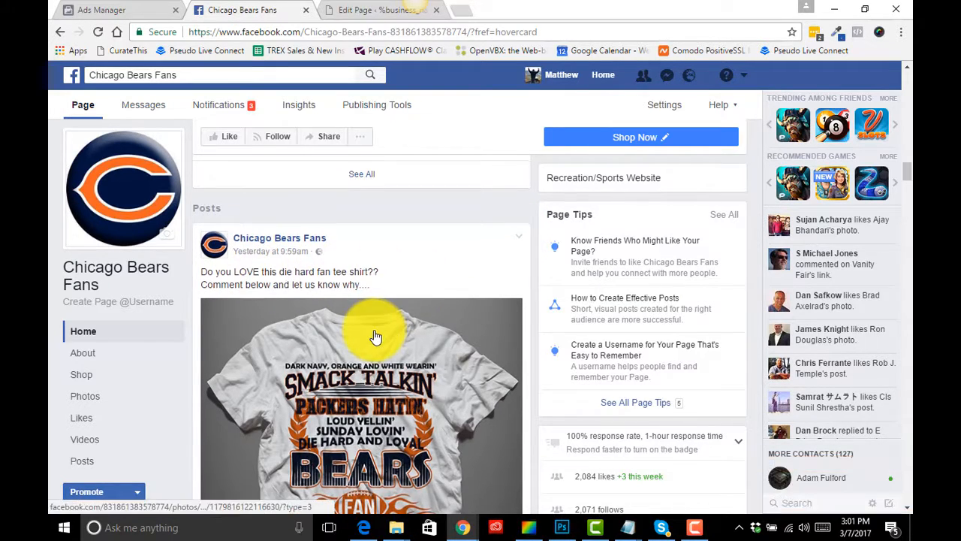
{"action": "scroll", "coordinate": [375, 334], "scroll_direction": "down", "scroll_amount": 4}
{"action": "scroll", "coordinate": [375, 337], "scroll_direction": "up", "scroll_amount": 4}
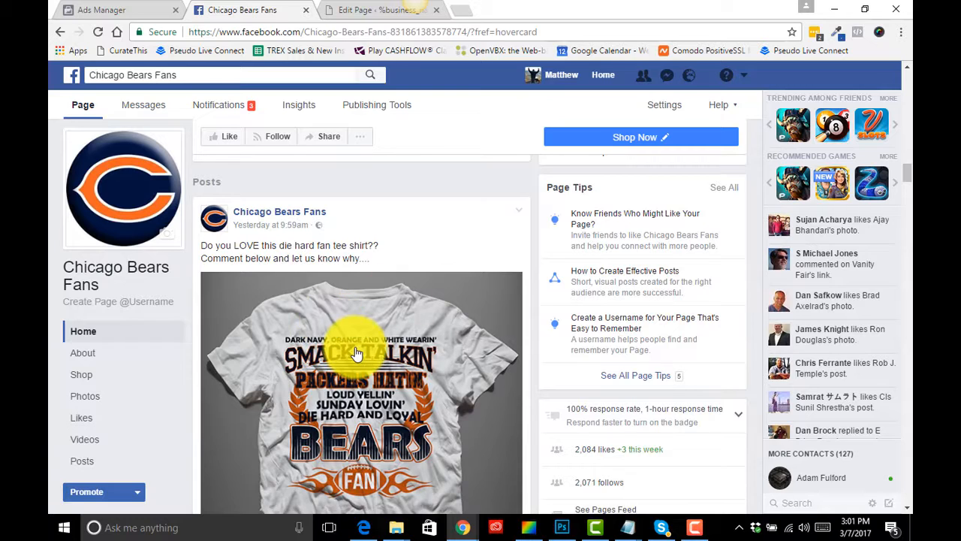
Review the tee shirt post's reach, shares and comments, and view the list of people who reacted to it
{"action": "scroll", "coordinate": [353, 327], "scroll_direction": "down", "scroll_amount": 1}
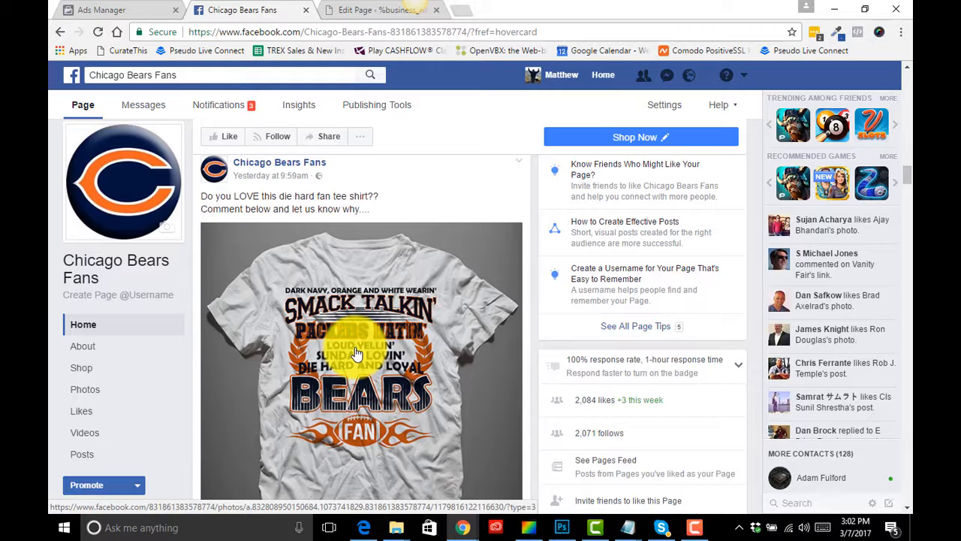
{"action": "scroll", "coordinate": [357, 353], "scroll_direction": "down", "scroll_amount": 1}
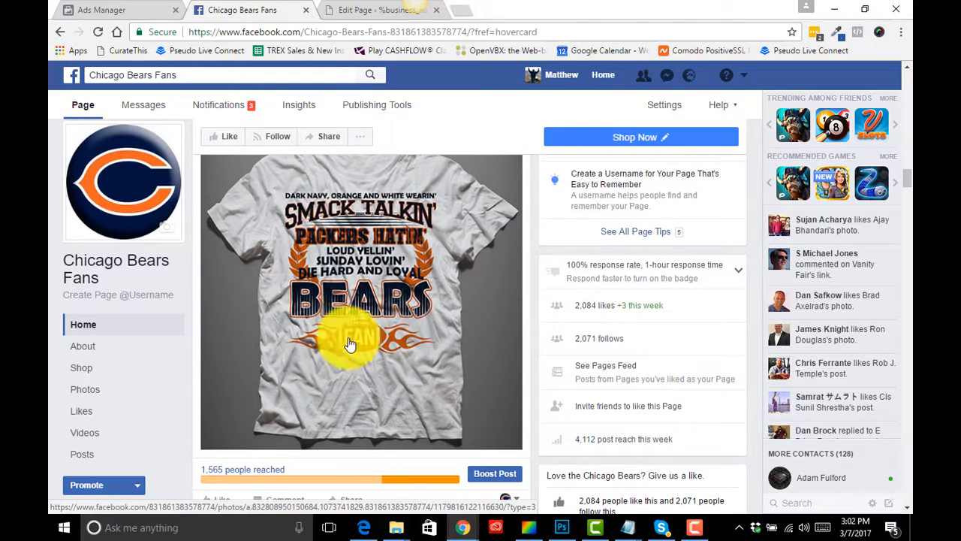
{"action": "scroll", "coordinate": [385, 258], "scroll_direction": "down", "scroll_amount": 2}
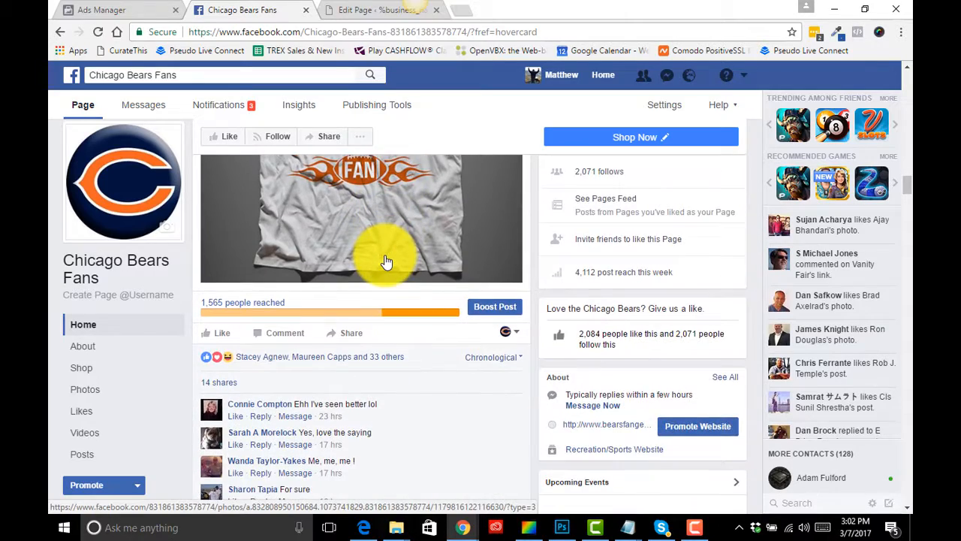
{"action": "scroll", "coordinate": [384, 258], "scroll_direction": "up", "scroll_amount": 3}
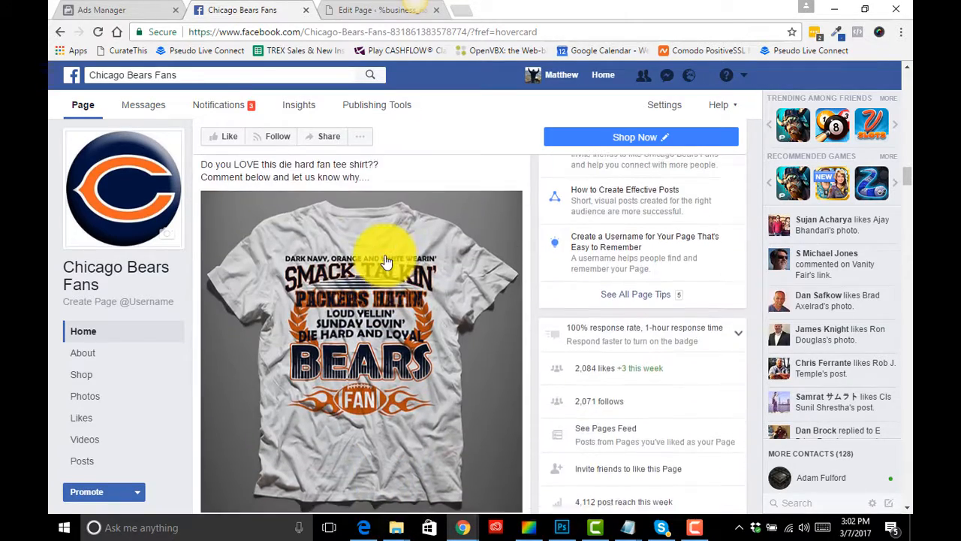
{"action": "scroll", "coordinate": [363, 339], "scroll_direction": "down", "scroll_amount": 3}
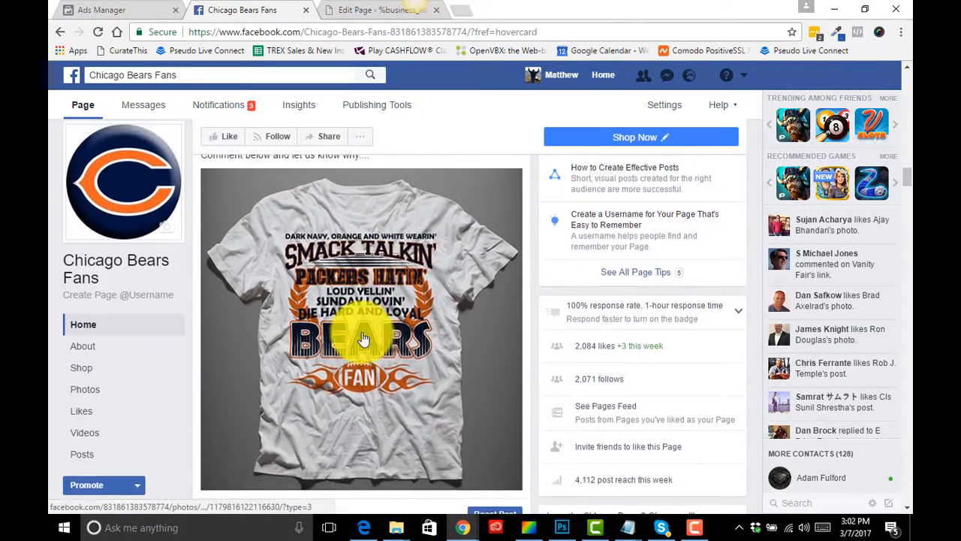
{"action": "mouse_move", "coordinate": [311, 373]}
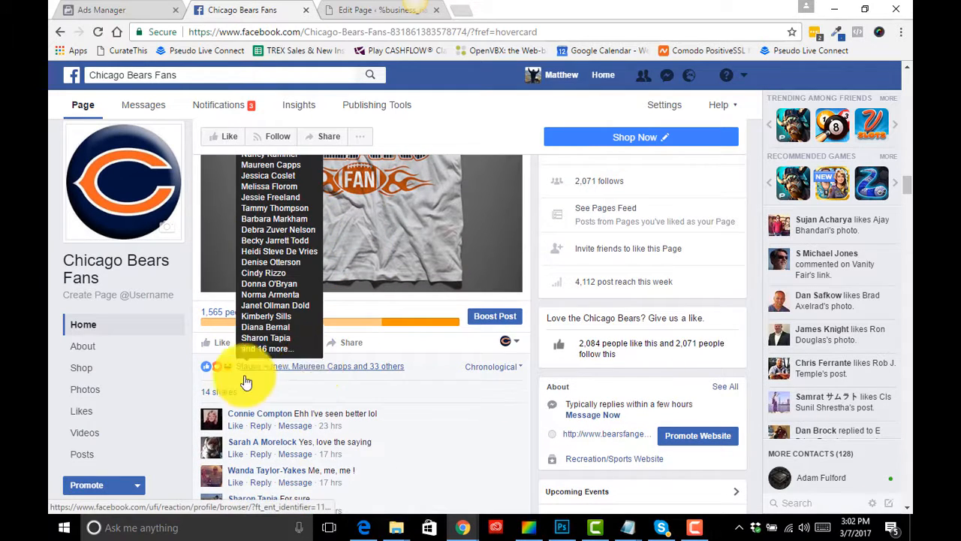
{"action": "scroll", "coordinate": [319, 462], "scroll_direction": "down", "scroll_amount": 1}
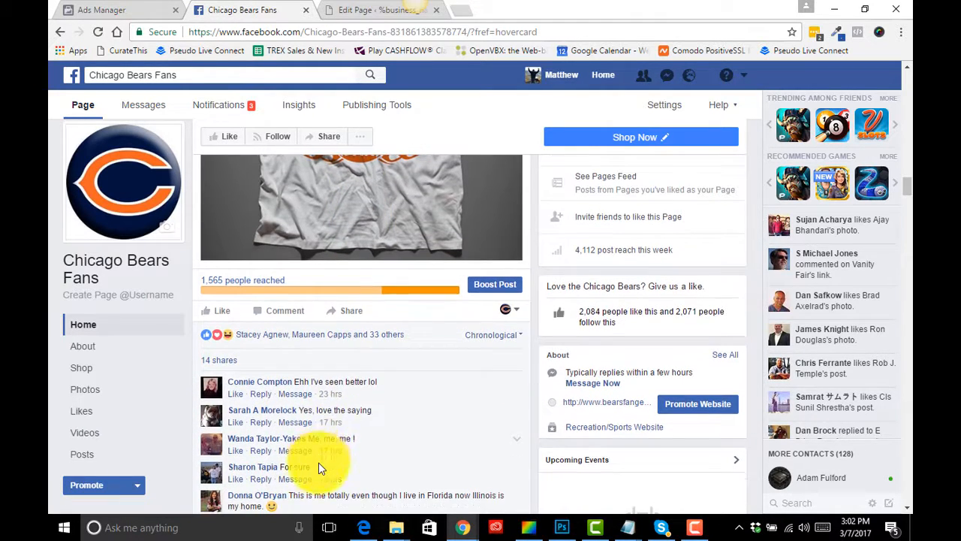
{"action": "scroll", "coordinate": [401, 451], "scroll_direction": "up", "scroll_amount": 1}
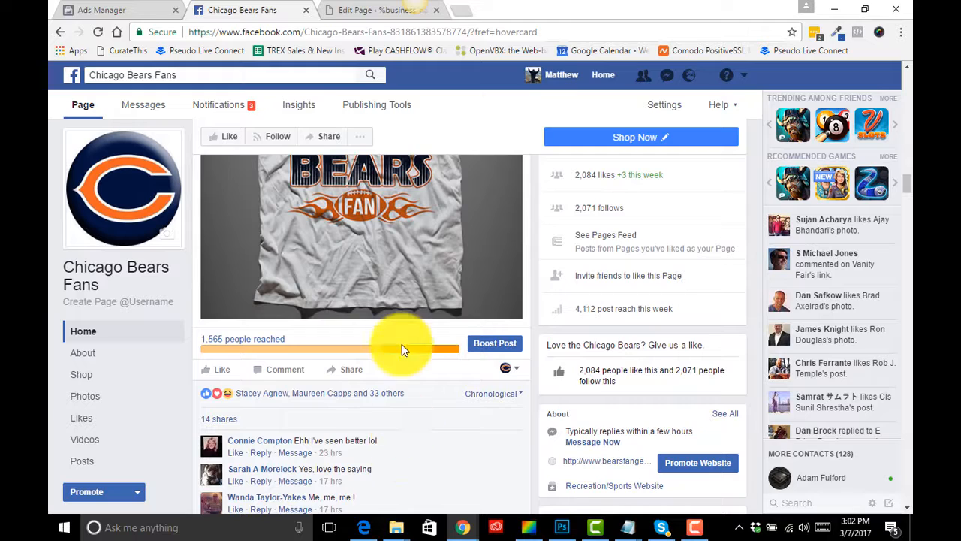
{"action": "scroll", "coordinate": [398, 343], "scroll_direction": "up", "scroll_amount": 2}
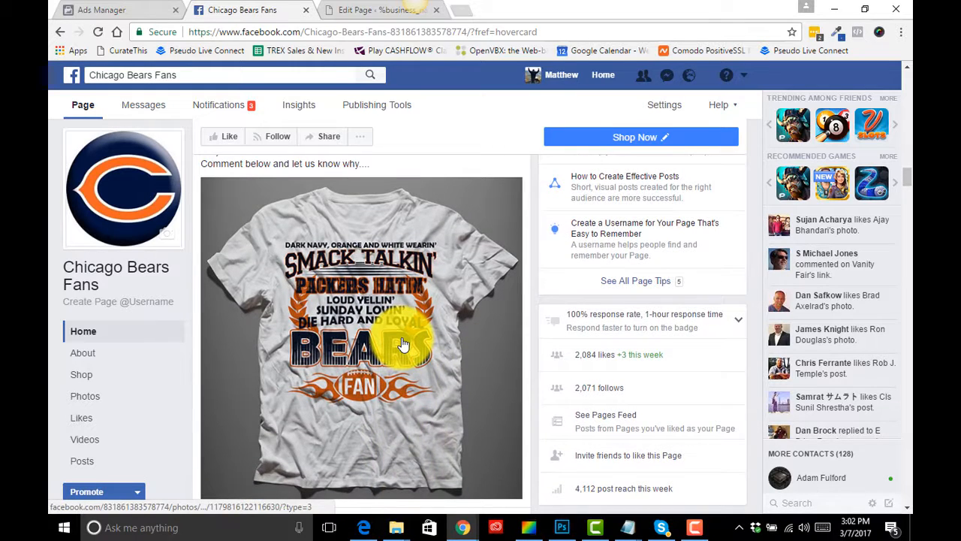
{"action": "scroll", "coordinate": [401, 344], "scroll_direction": "down", "scroll_amount": 1}
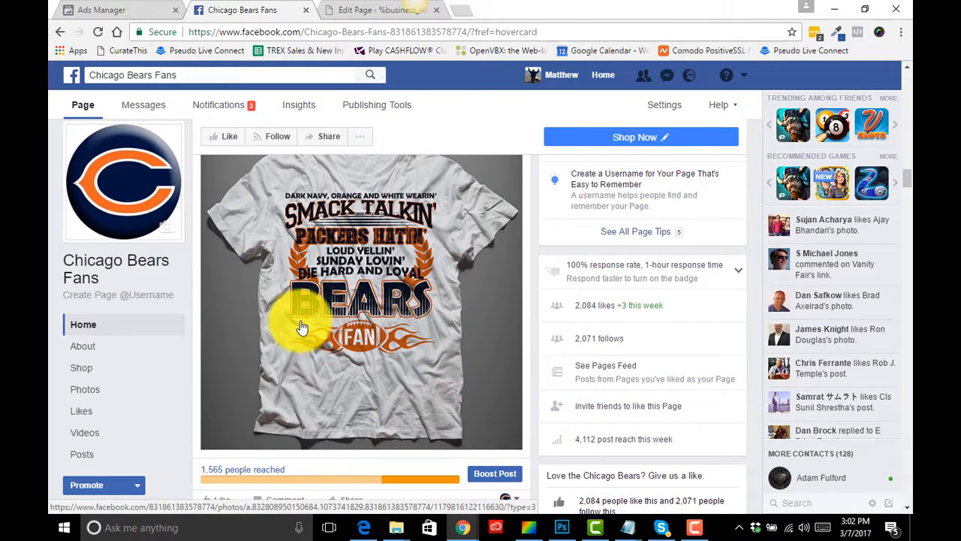
{"action": "scroll", "coordinate": [301, 328], "scroll_direction": "up", "scroll_amount": 2}
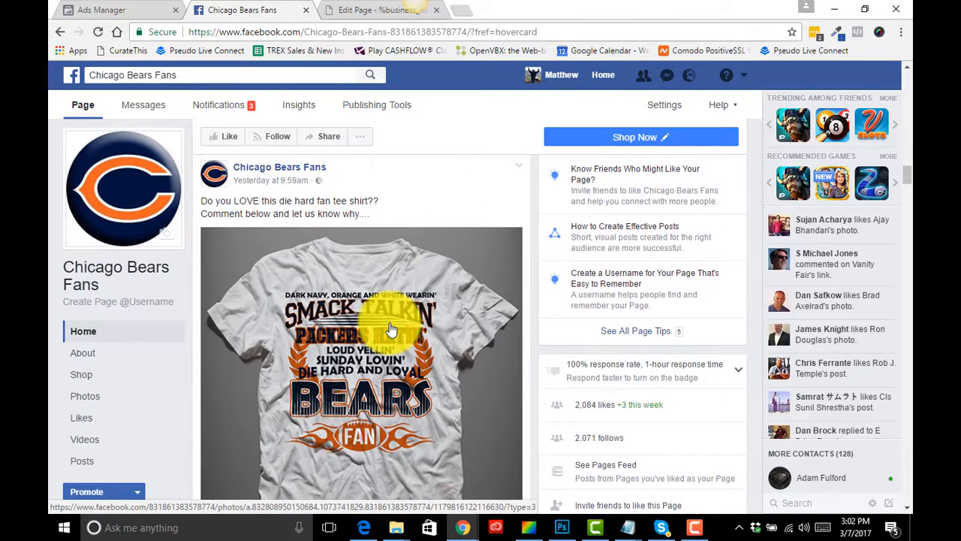
Reread the tee shirt post's question and design against its reach and the full list of comments
{"action": "scroll", "coordinate": [391, 329], "scroll_direction": "down", "scroll_amount": 1}
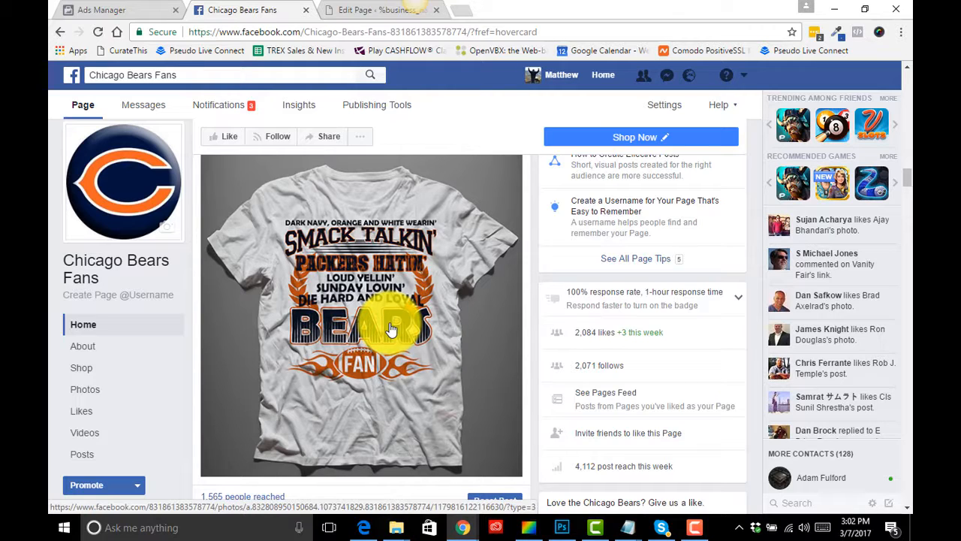
{"action": "scroll", "coordinate": [411, 249], "scroll_direction": "up", "scroll_amount": 5}
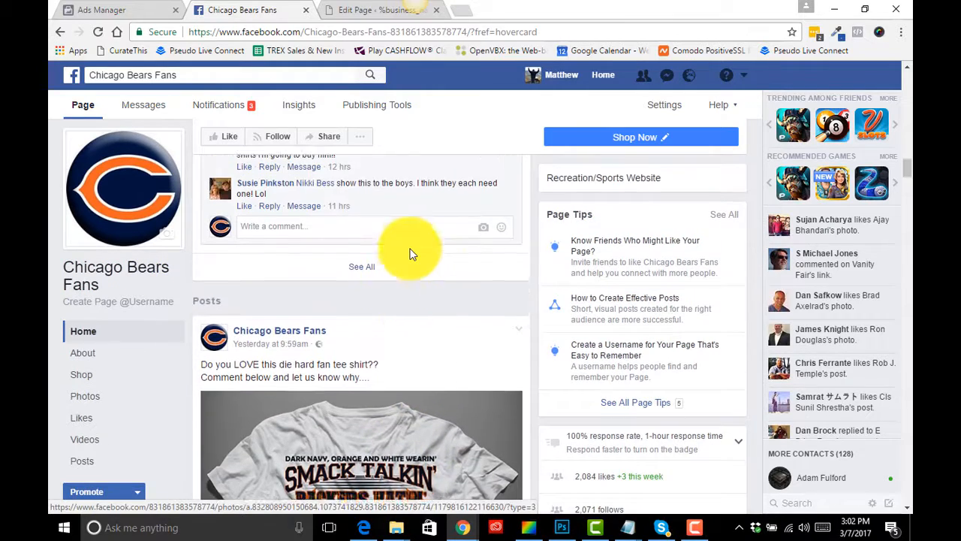
{"action": "scroll", "coordinate": [411, 248], "scroll_direction": "down", "scroll_amount": 4}
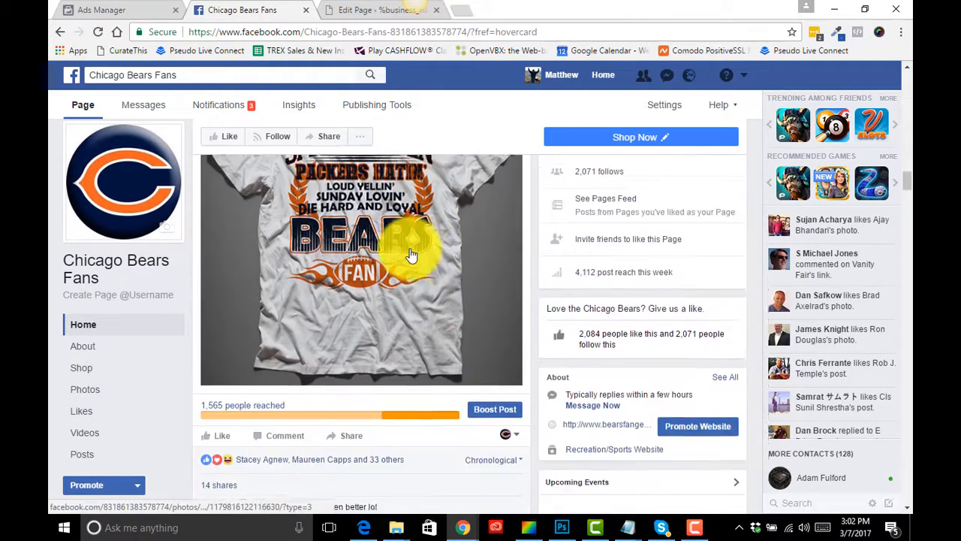
{"action": "scroll", "coordinate": [410, 256], "scroll_direction": "up", "scroll_amount": 1}
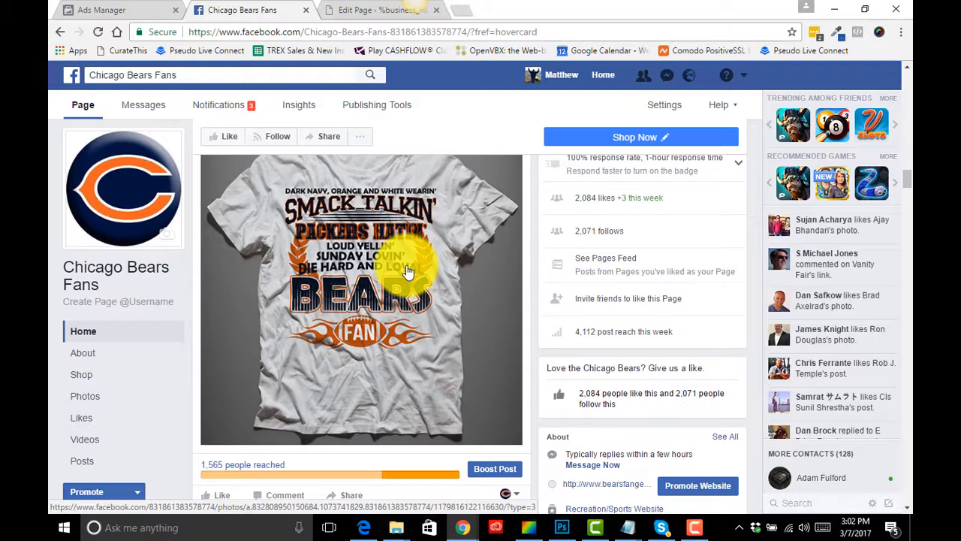
{"action": "scroll", "coordinate": [408, 271], "scroll_direction": "up", "scroll_amount": 2}
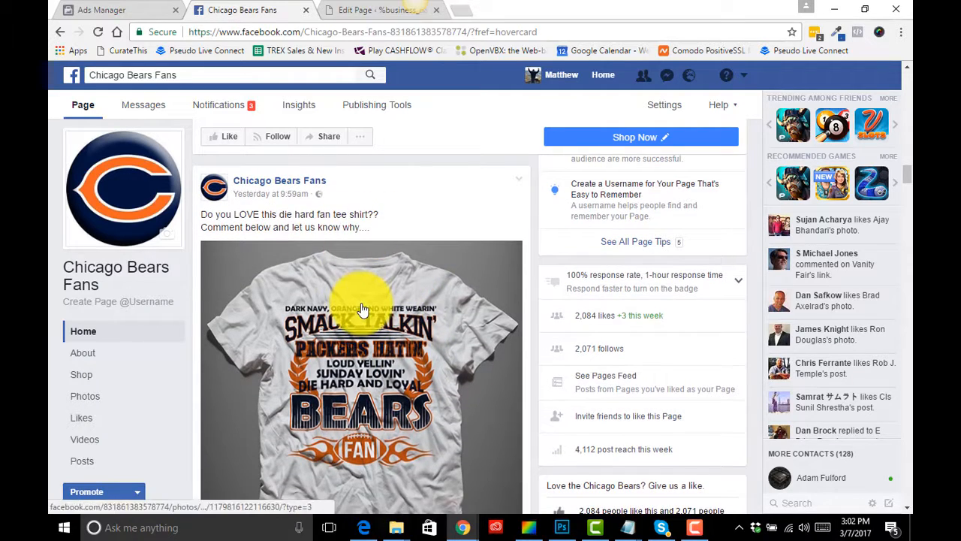
{"action": "scroll", "coordinate": [361, 311], "scroll_direction": "down", "scroll_amount": 5}
{"action": "scroll", "coordinate": [326, 457], "scroll_direction": "down", "scroll_amount": 1}
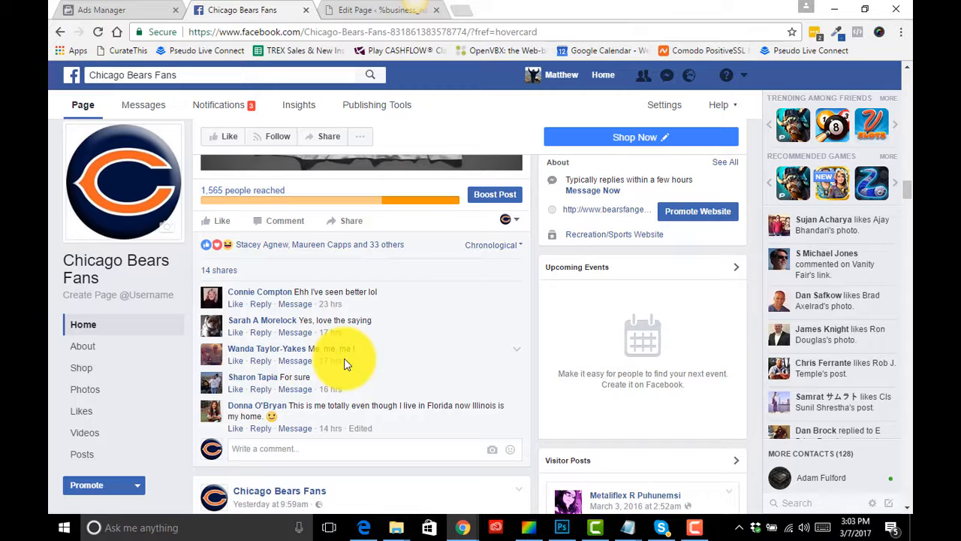
{"action": "scroll", "coordinate": [411, 349], "scroll_direction": "up", "scroll_amount": 4}
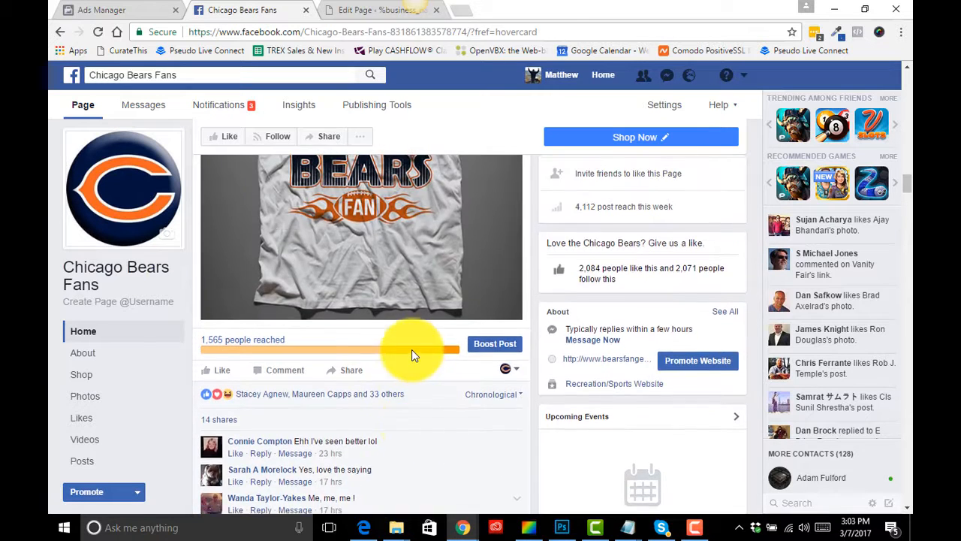
Open the white die hard fan tee shirt post for editing and clear its existing text
{"action": "scroll", "coordinate": [365, 360], "scroll_direction": "up", "scroll_amount": 1}
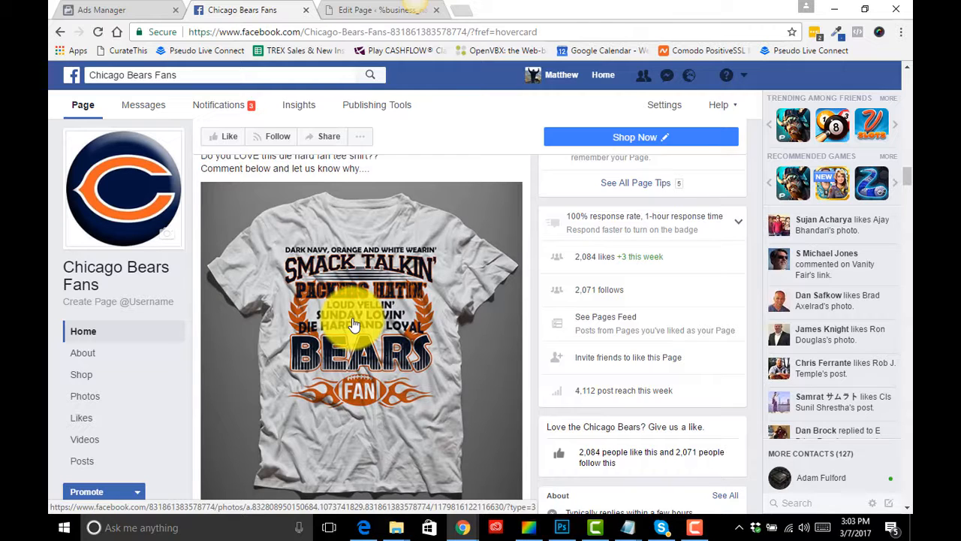
{"action": "scroll", "coordinate": [354, 324], "scroll_direction": "up", "scroll_amount": 1}
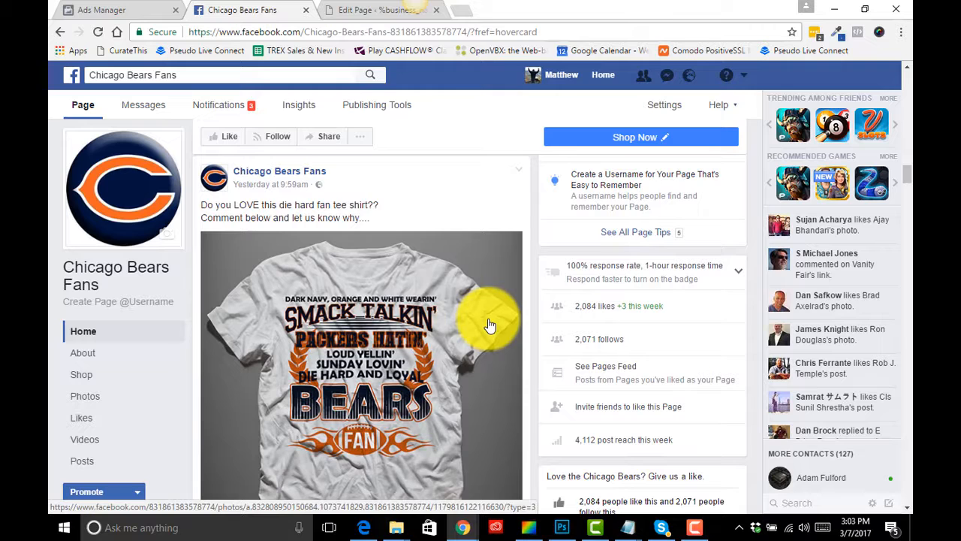
{"action": "scroll", "coordinate": [390, 375], "scroll_direction": "up", "scroll_amount": 1}
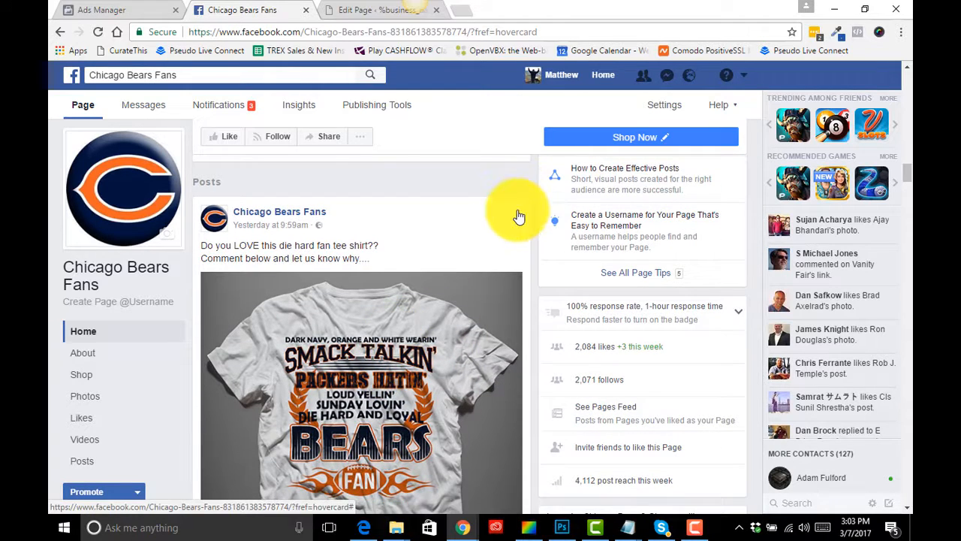
{"action": "left_click", "coordinate": [519, 216]}
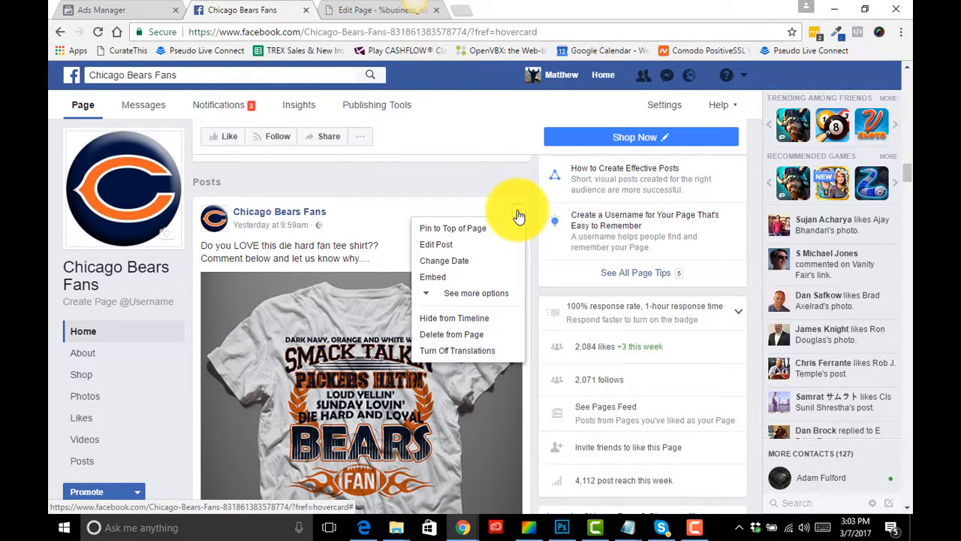
{"action": "left_click", "coordinate": [448, 245]}
{"action": "left_click_drag", "start_coordinate": [361, 257], "coordinate": [205, 248]}
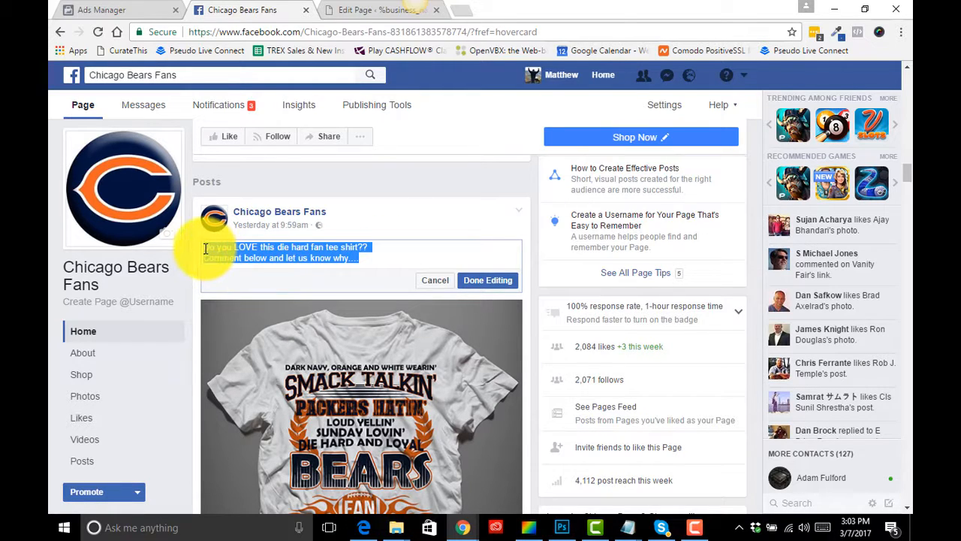
{"action": "key", "text": "BackSpace"}
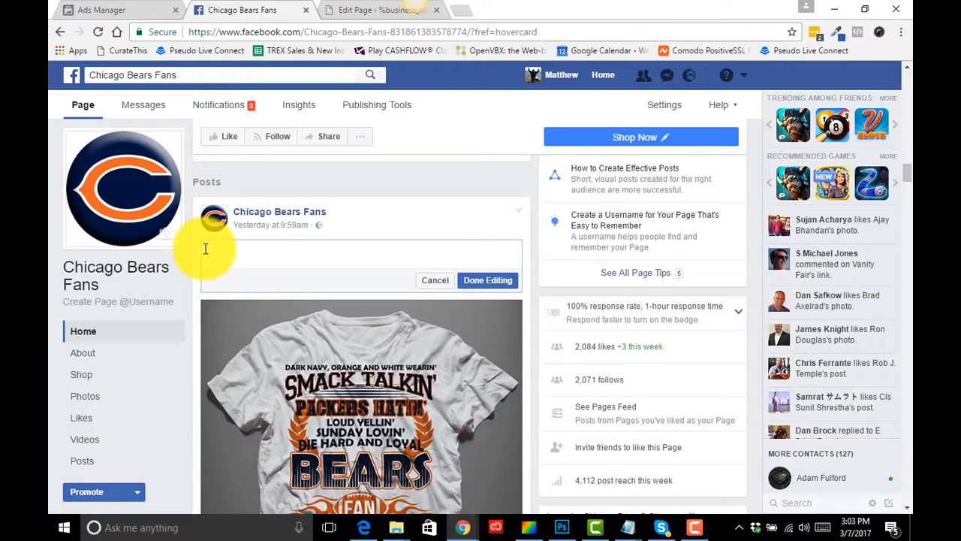
Write "Smack Talkin Die Hard Fan Limited Edition Collectors Tee" as the first line of the post
{"action": "type", "text": "Smack Talkin Die hard"}
{"action": "key", "text": "BackSpace"}
{"action": "key", "text": "BackSpace"}
{"action": "key", "text": "BackSpace"}
{"action": "key", "text": "BackSpace"}
{"action": "key", "text": "BackSpace"}
{"action": "type", "text": "Hard Fan"}
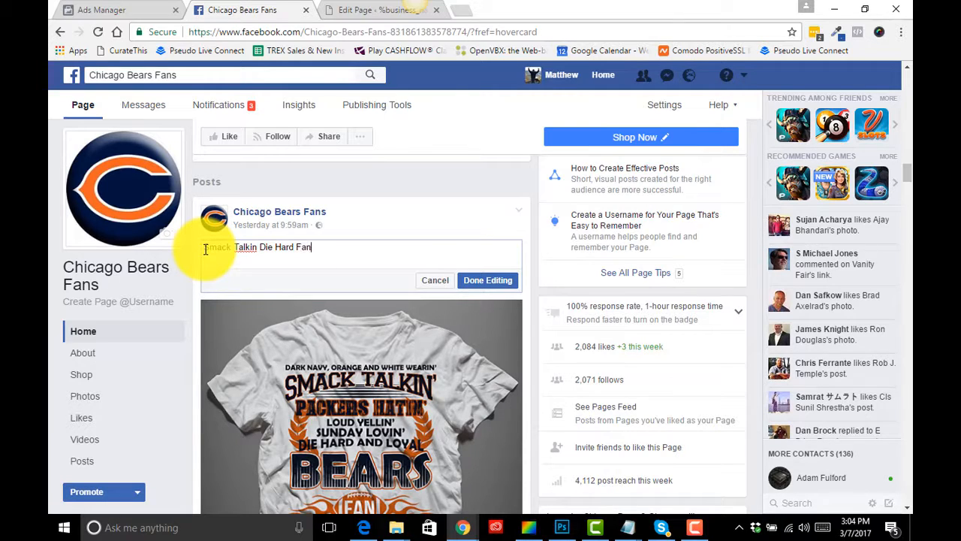
{"action": "type", "text": " Limited Edition Co"}
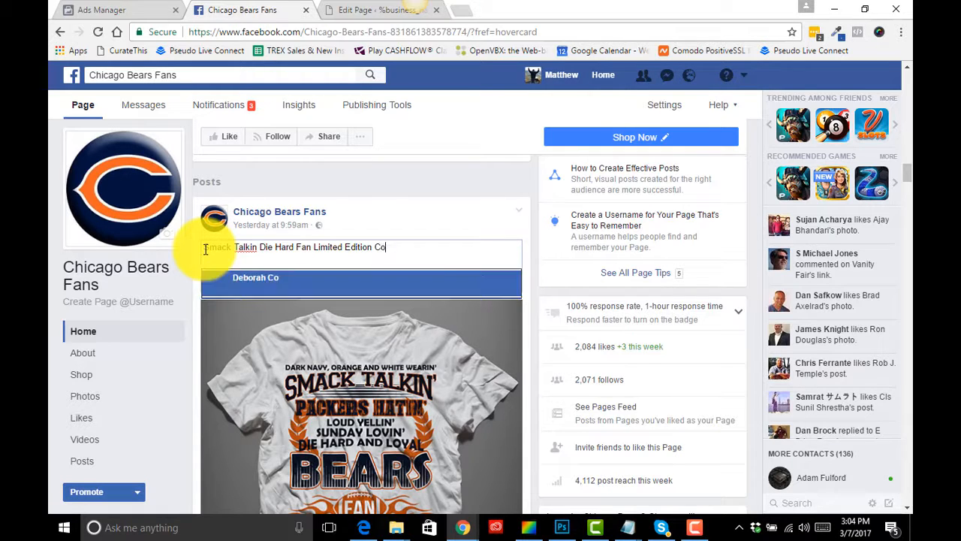
{"action": "type", "text": "llector"}
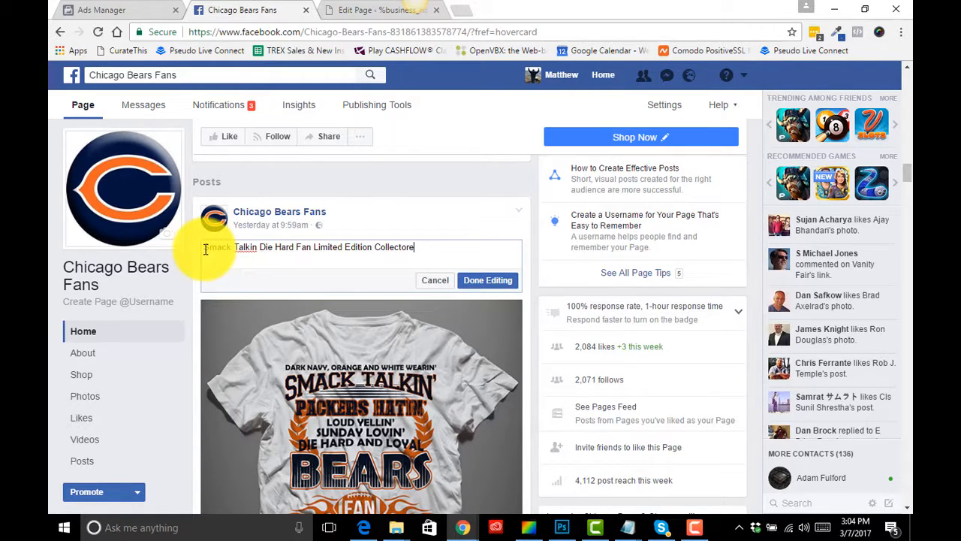
{"action": "type", "text": "s Tee"}
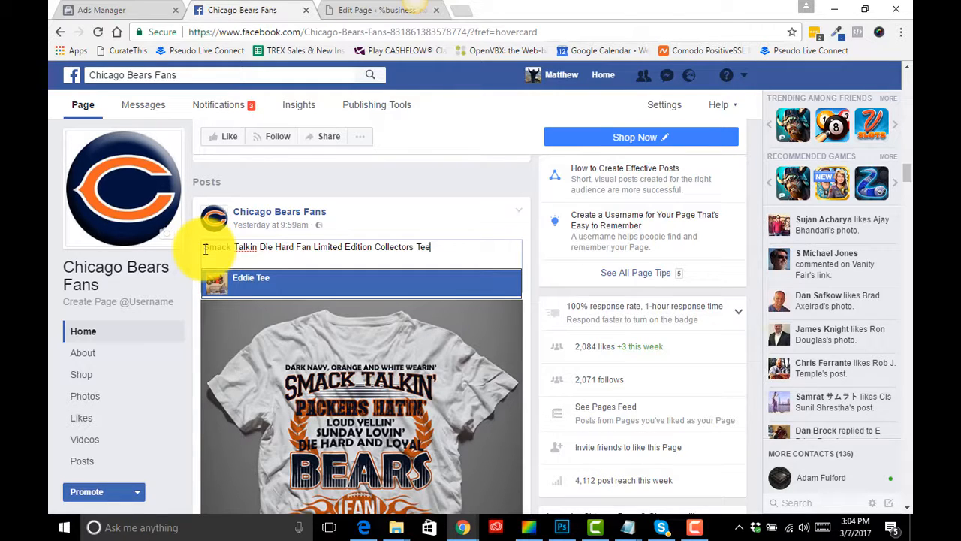
Add a second line reading "Get Yours Here:" to the tee shirt post's text
{"action": "key", "text": "shift+Return"}
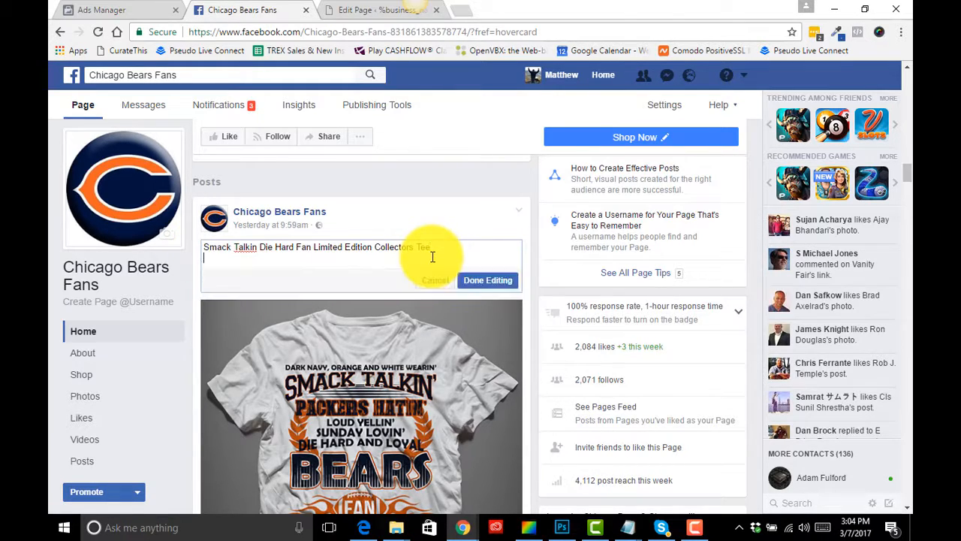
{"action": "type", "text": "Get "}
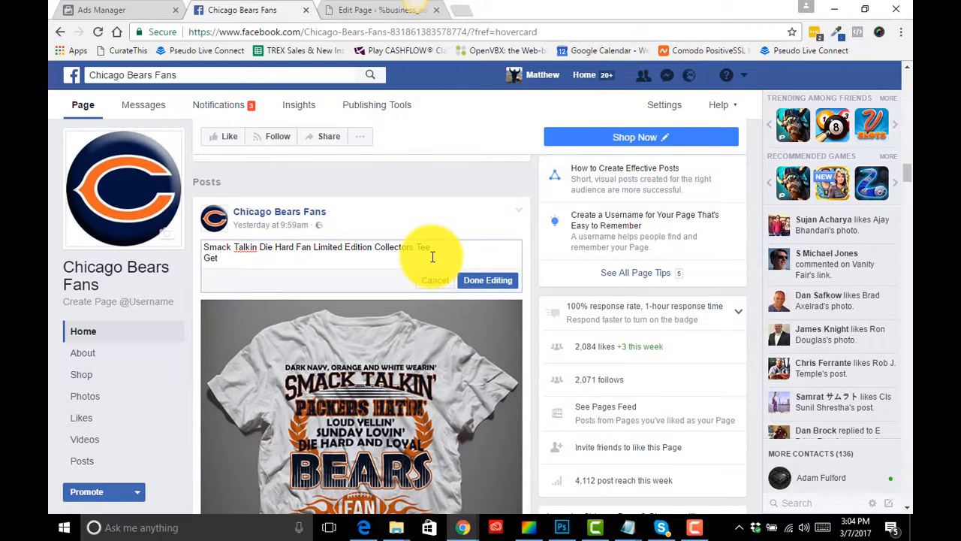
{"action": "type", "text": "Yours Here"}
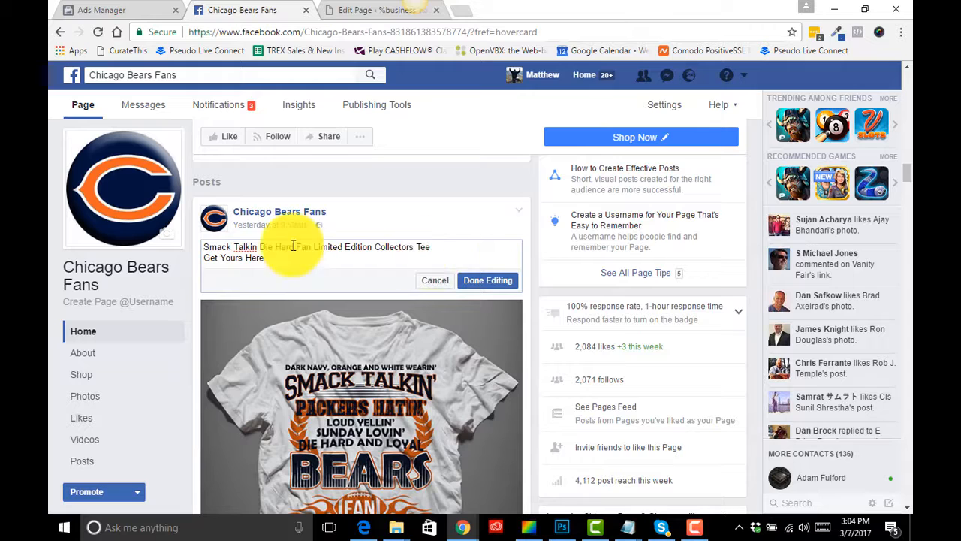
{"action": "scroll", "coordinate": [297, 252], "scroll_direction": "down", "scroll_amount": 1}
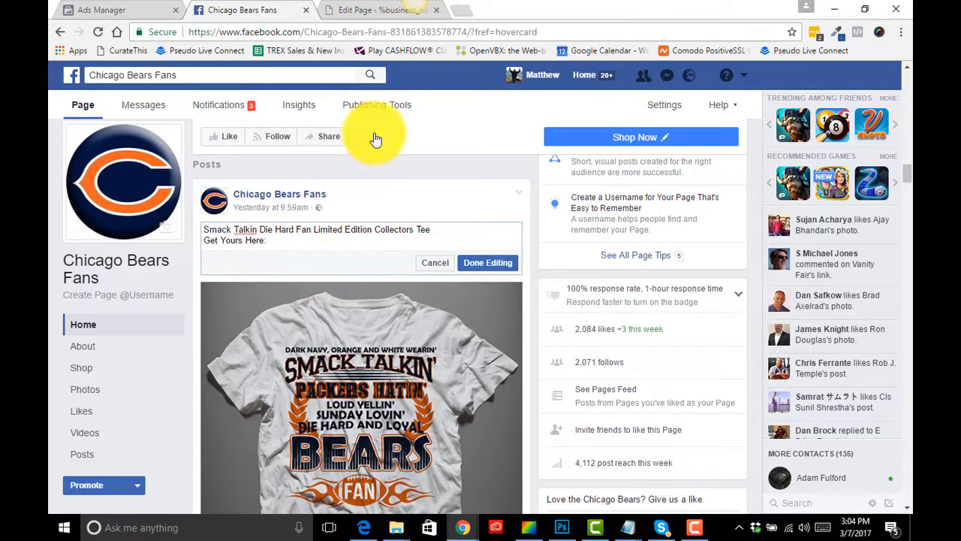
Switch to the WordPress admin of trexbasic.online and open TREXecom's list of funnels
{"action": "left_click", "coordinate": [378, 10]}
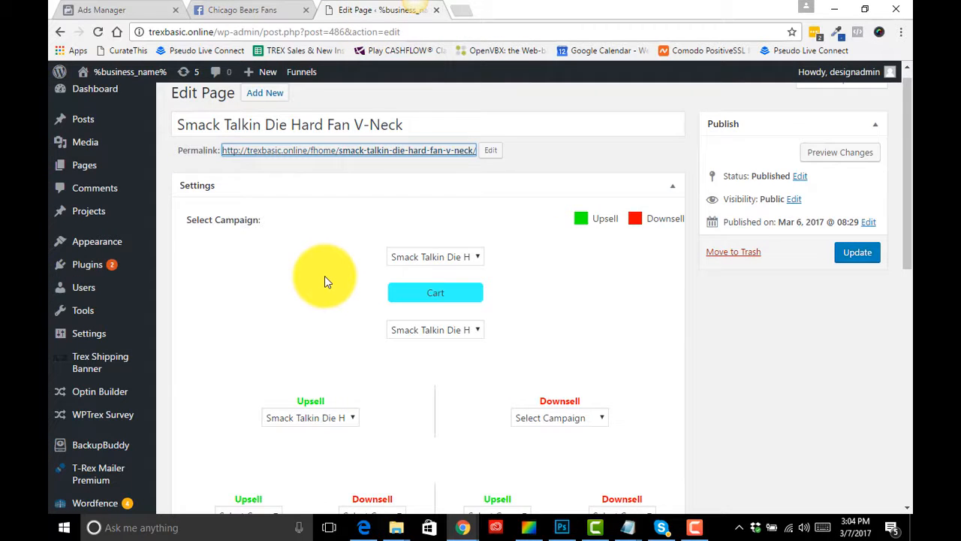
{"action": "scroll", "coordinate": [325, 278], "scroll_direction": "down", "scroll_amount": 2}
{"action": "scroll", "coordinate": [324, 278], "scroll_direction": "up", "scroll_amount": 2}
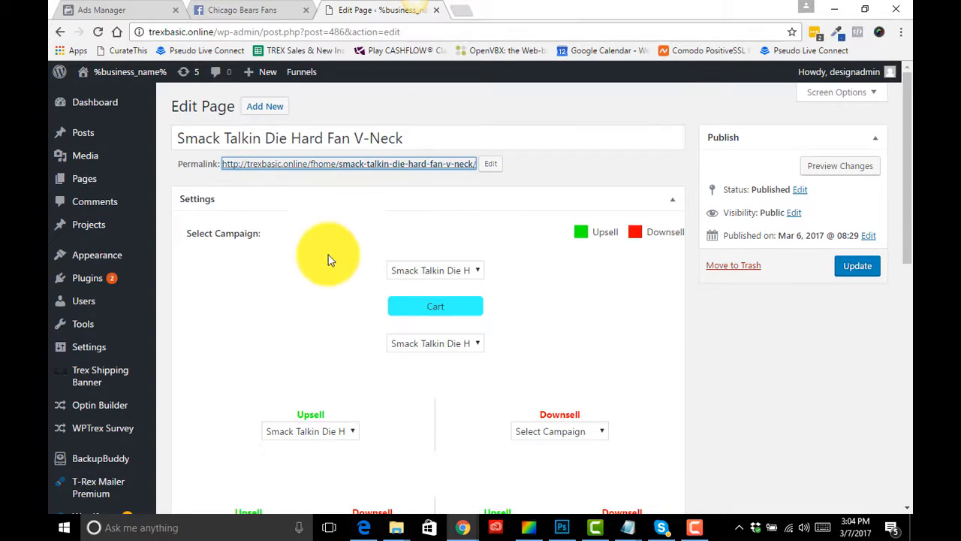
{"action": "scroll", "coordinate": [324, 242], "scroll_direction": "down", "scroll_amount": 4}
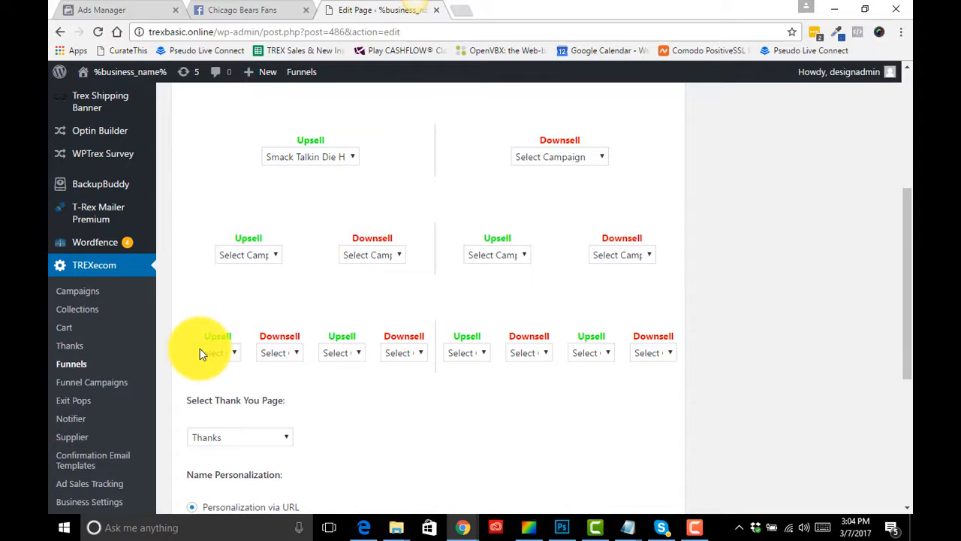
{"action": "scroll", "coordinate": [203, 353], "scroll_direction": "down", "scroll_amount": 1}
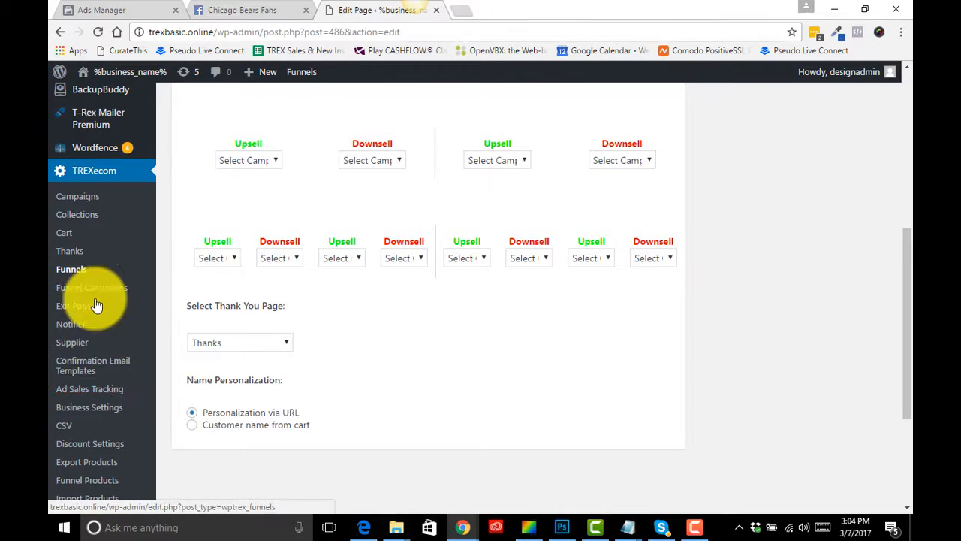
{"action": "scroll", "coordinate": [90, 365], "scroll_direction": "down", "scroll_amount": 1}
{"action": "scroll", "coordinate": [90, 366], "scroll_direction": "up", "scroll_amount": 1}
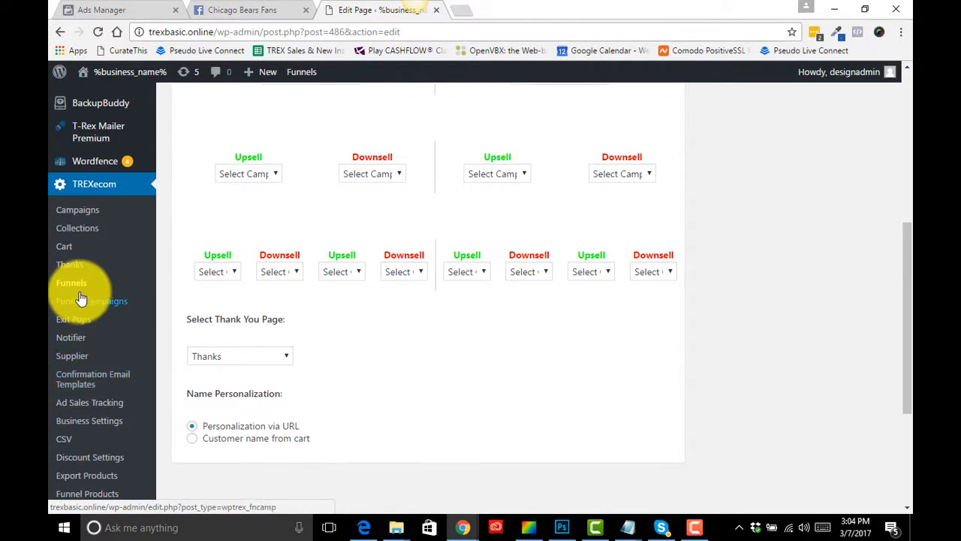
{"action": "left_click", "coordinate": [81, 296]}
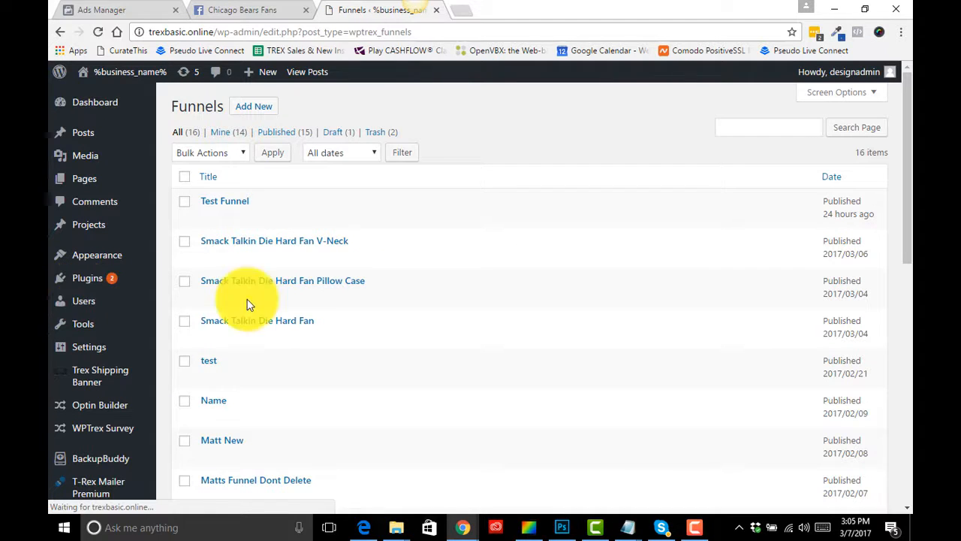
View the live page of the Smack Talkin Die Hard Fan funnel in a new browser tab
{"action": "right_click", "coordinate": [308, 340]}
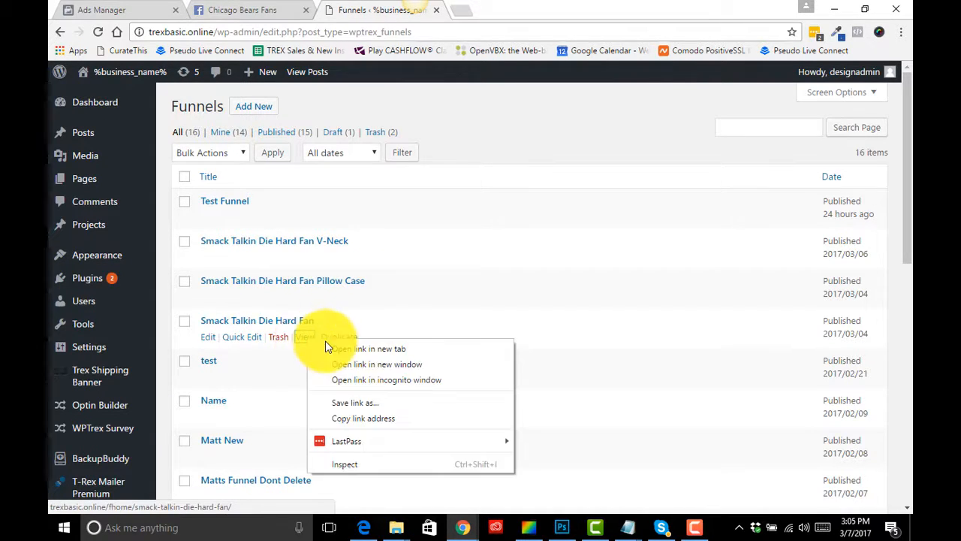
{"action": "left_click", "coordinate": [368, 349]}
{"action": "left_click", "coordinate": [526, 9]}
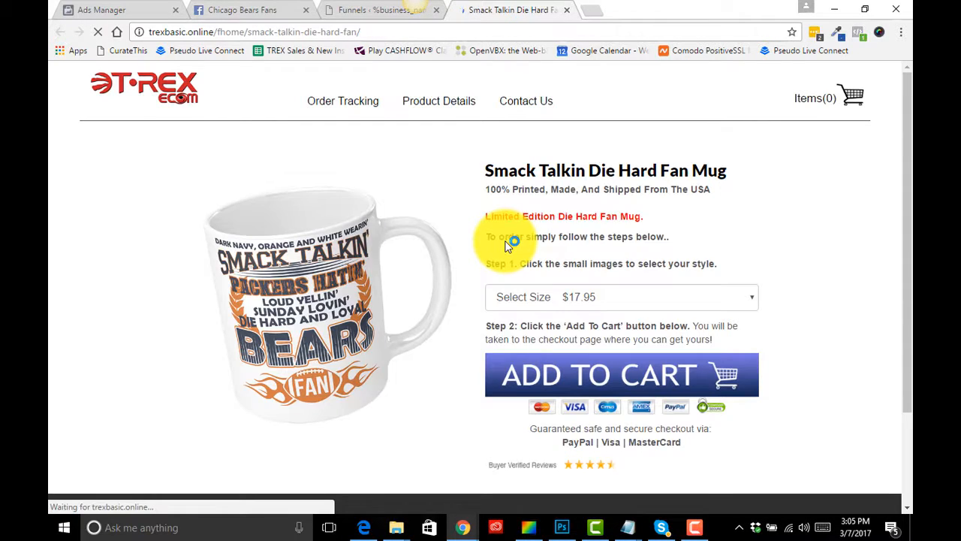
View the Smack Talkin Die Hard Fan Pillow Case funnel's live page in a new browser tab and close the mug page
{"action": "left_click", "coordinate": [365, 10]}
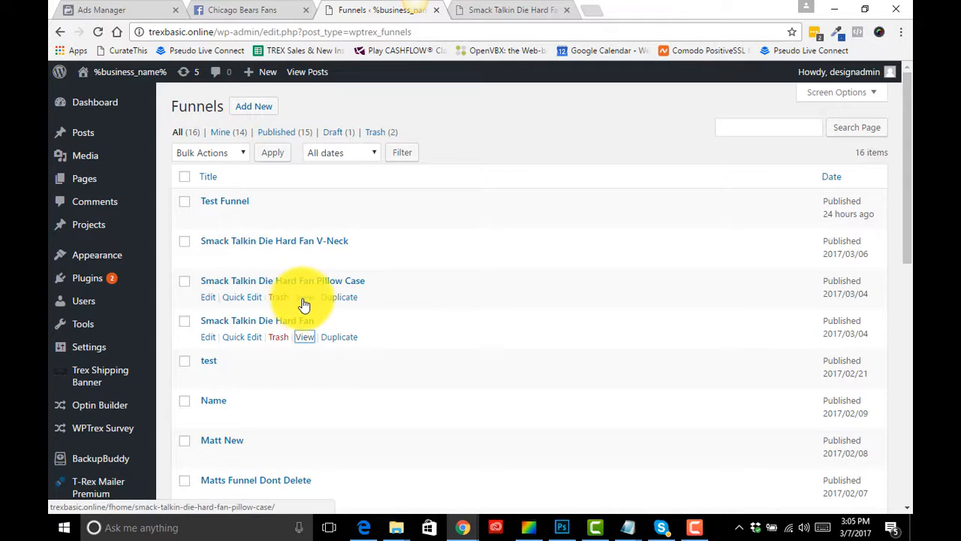
{"action": "right_click", "coordinate": [305, 299]}
{"action": "left_click", "coordinate": [343, 310]}
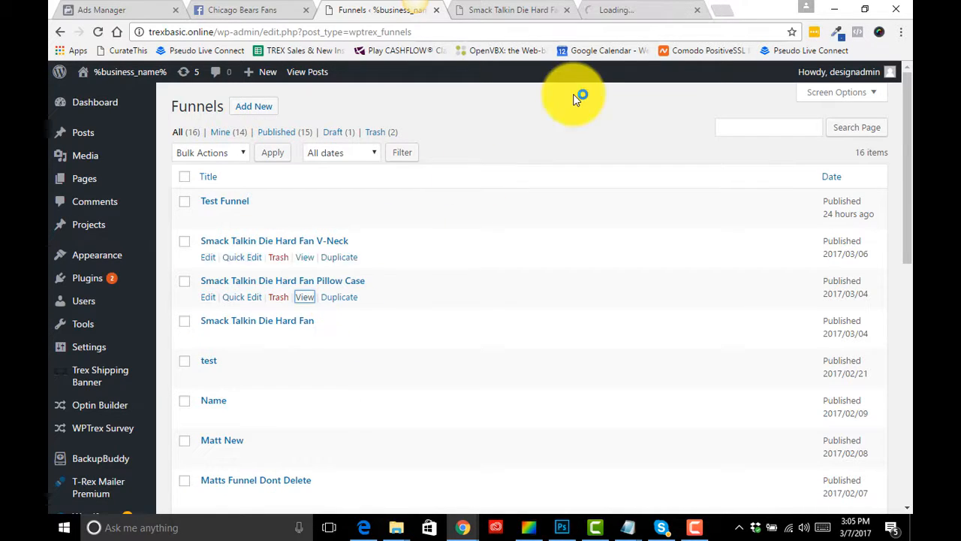
{"action": "left_click", "coordinate": [623, 9]}
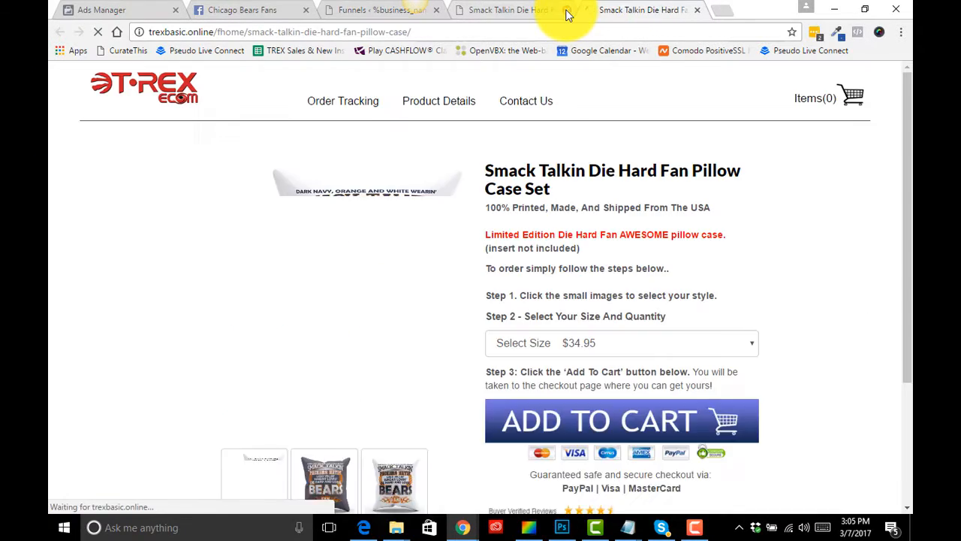
{"action": "left_click", "coordinate": [567, 11]}
Open the Pillow Case funnel's live page again from the funnels list and select the pillow case page's web address
{"action": "left_click", "coordinate": [361, 11]}
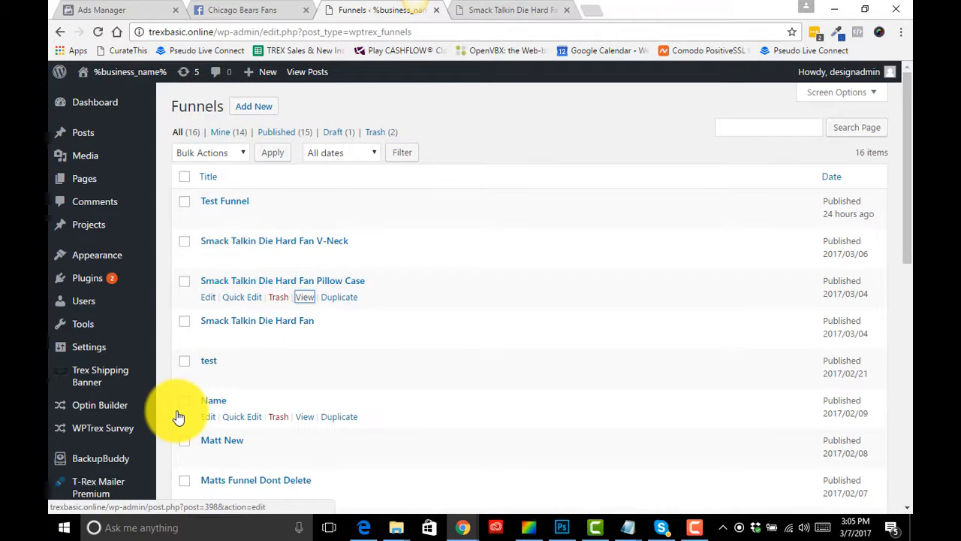
{"action": "scroll", "coordinate": [176, 413], "scroll_direction": "down", "scroll_amount": 4}
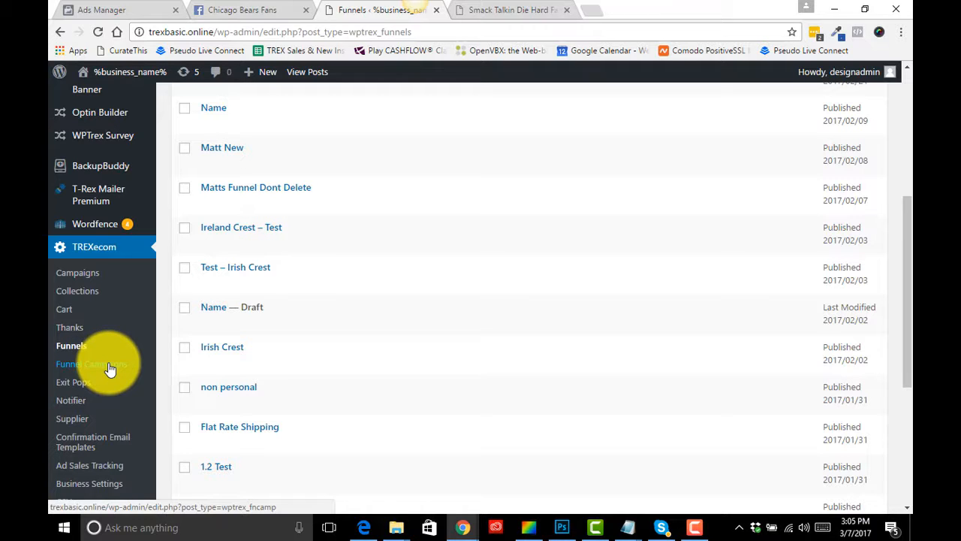
{"action": "scroll", "coordinate": [222, 347], "scroll_direction": "up", "scroll_amount": 3}
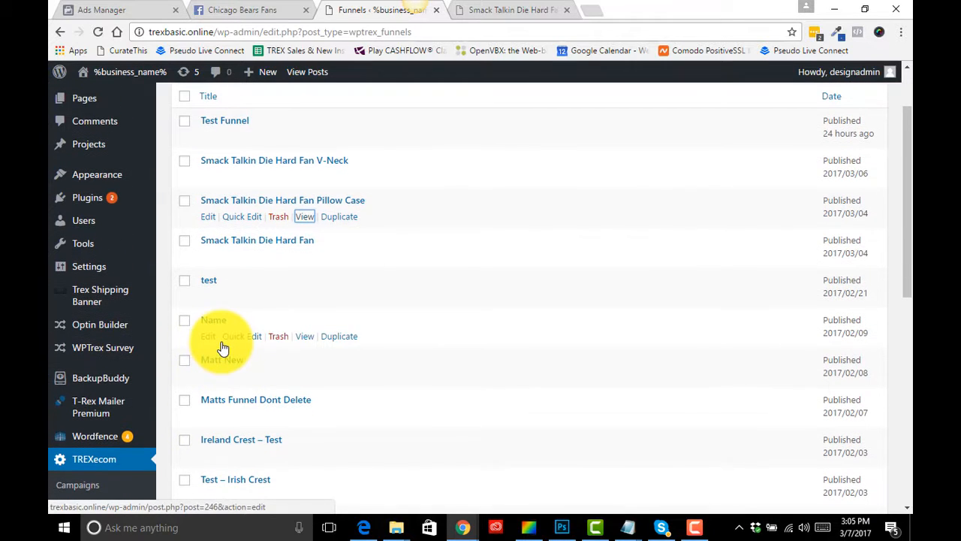
{"action": "scroll", "coordinate": [266, 279], "scroll_direction": "up", "scroll_amount": 1}
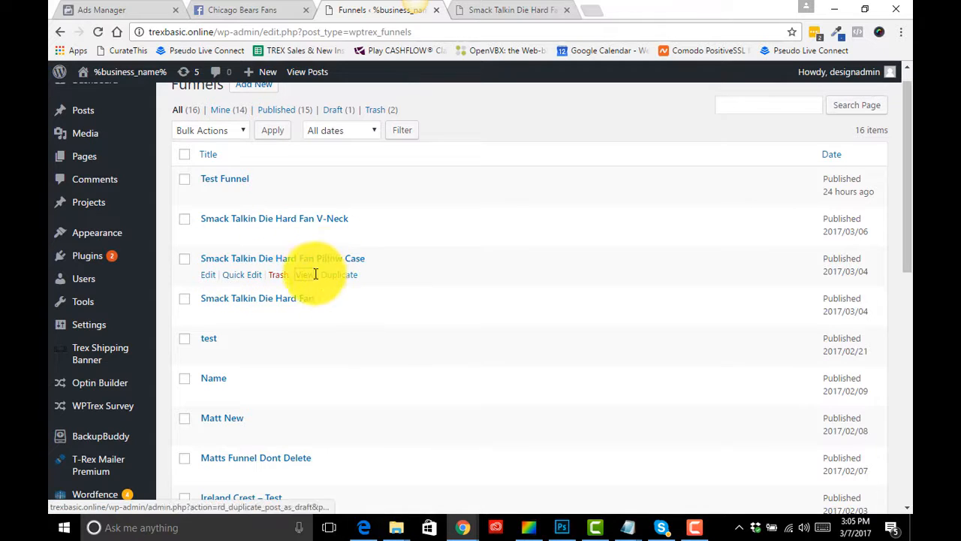
{"action": "right_click", "coordinate": [306, 280]}
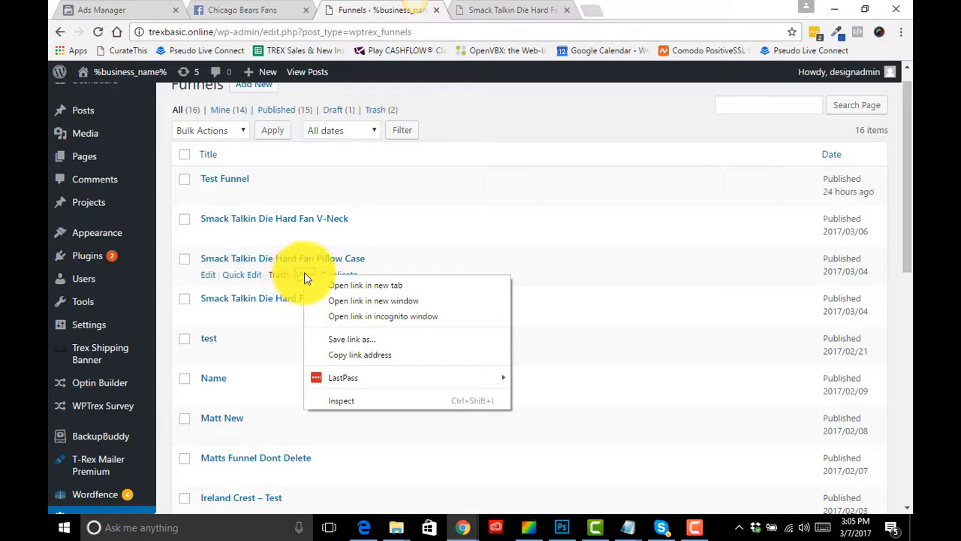
{"action": "left_click", "coordinate": [326, 285]}
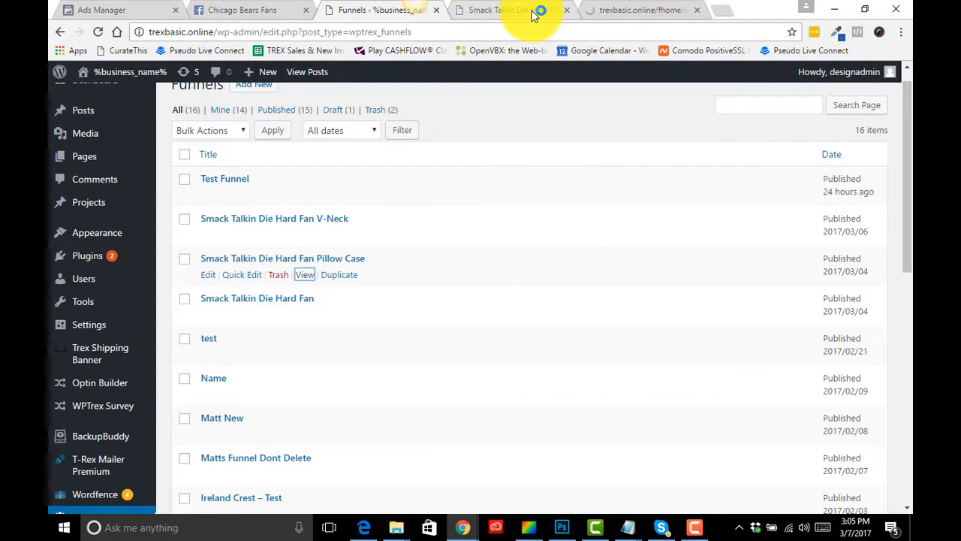
{"action": "left_click", "coordinate": [536, 15]}
{"action": "left_click_drag", "start_coordinate": [421, 31], "coordinate": [120, 34]}
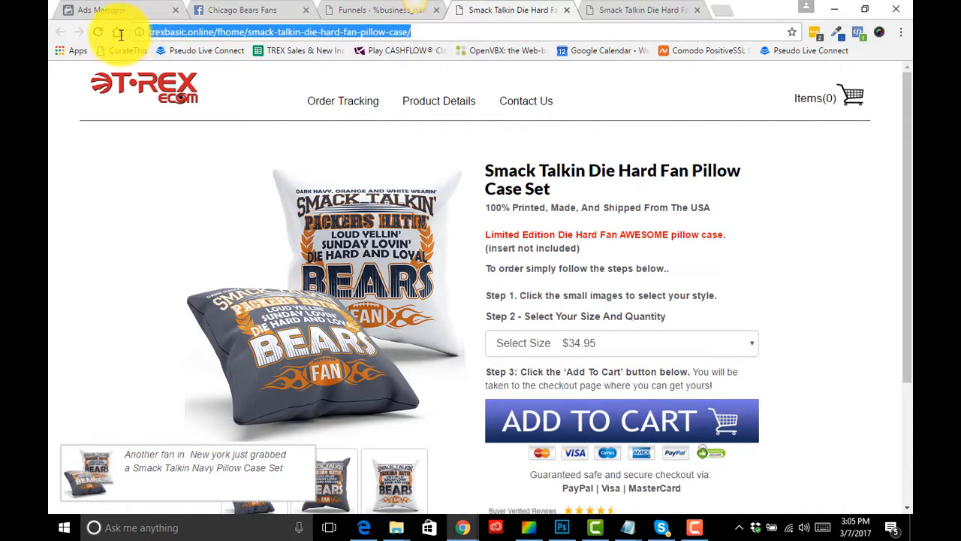
Copy the Smack Talkin Die Hard Fan Pillow Case funnel's permalink and paste it after "Get Yours Here:" in the Chicago Bears Fans post
{"action": "left_click", "coordinate": [357, 10]}
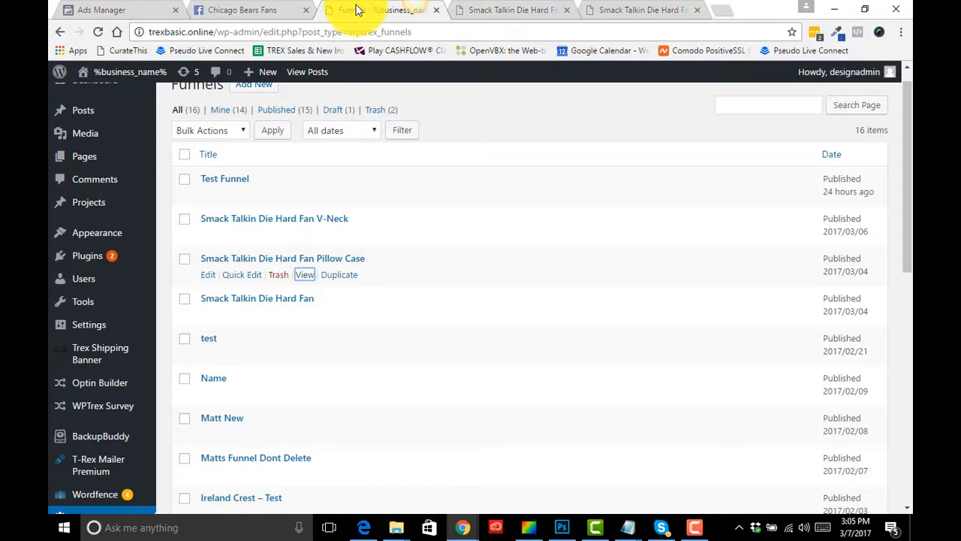
{"action": "left_click", "coordinate": [207, 275]}
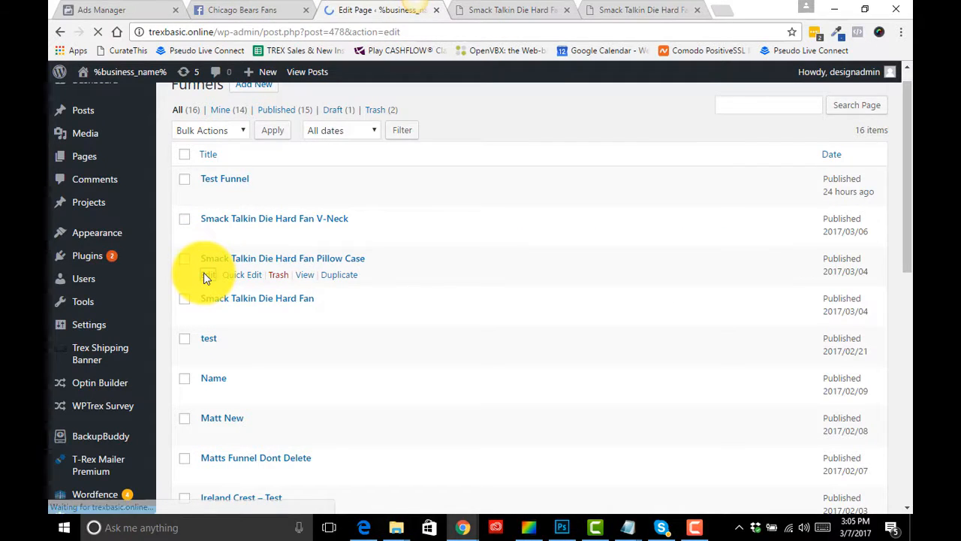
{"action": "right_click", "coordinate": [434, 164]}
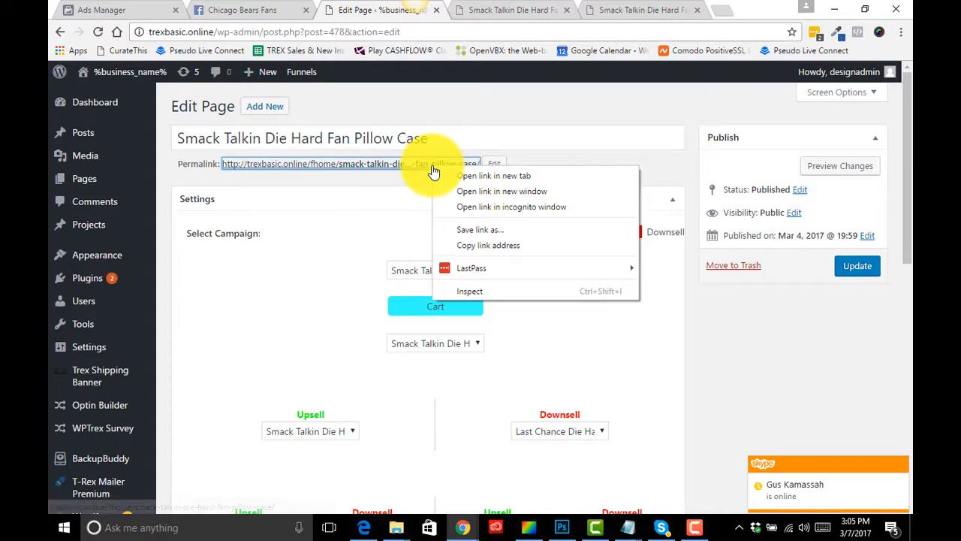
{"action": "left_click", "coordinate": [472, 245]}
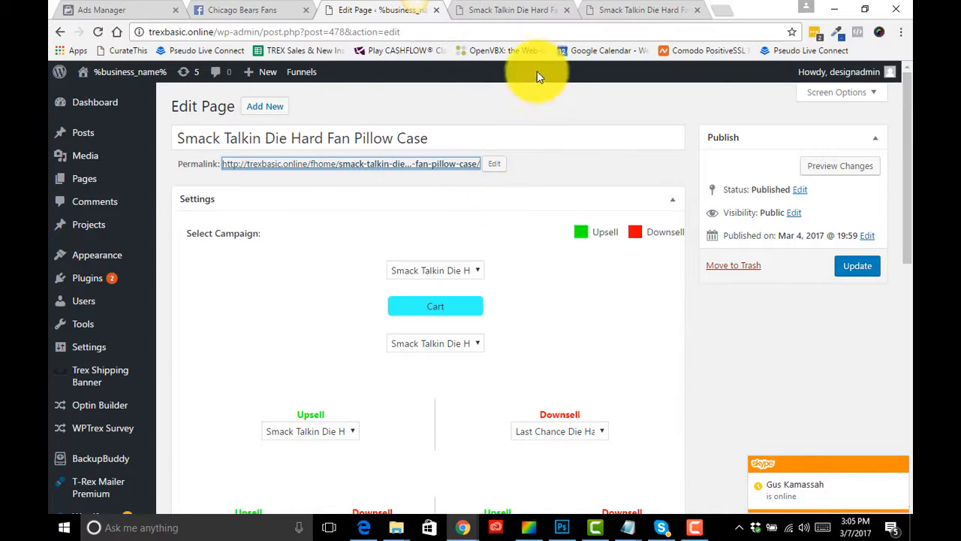
{"action": "left_click", "coordinate": [257, 19]}
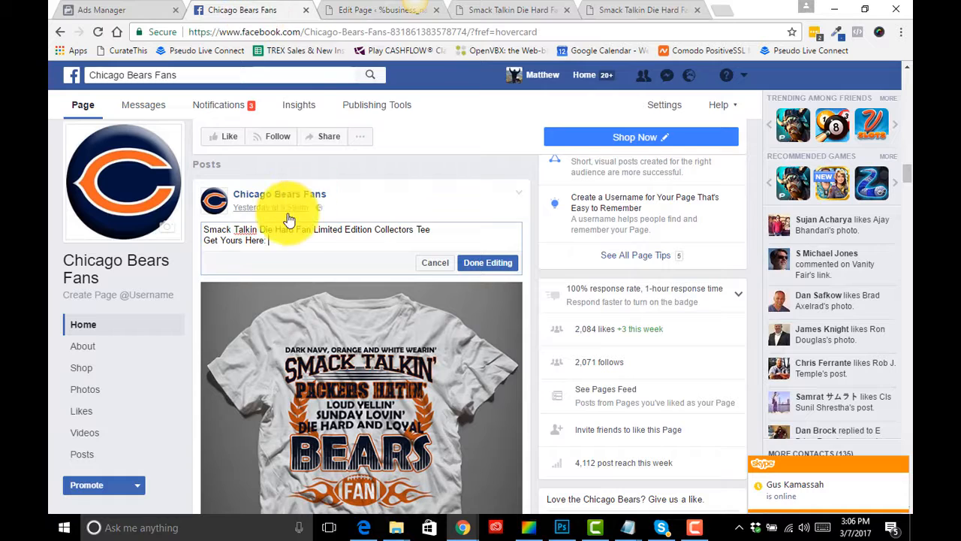
{"action": "key", "text": "ctrl+v"}
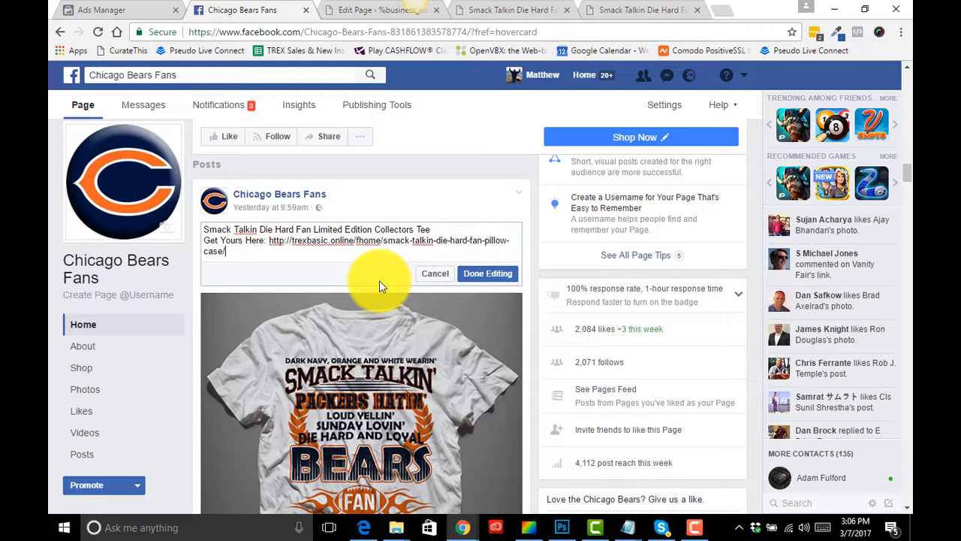
{"action": "left_click_drag", "start_coordinate": [214, 250], "coordinate": [216, 235]}
{"action": "left_click", "coordinate": [226, 251]}
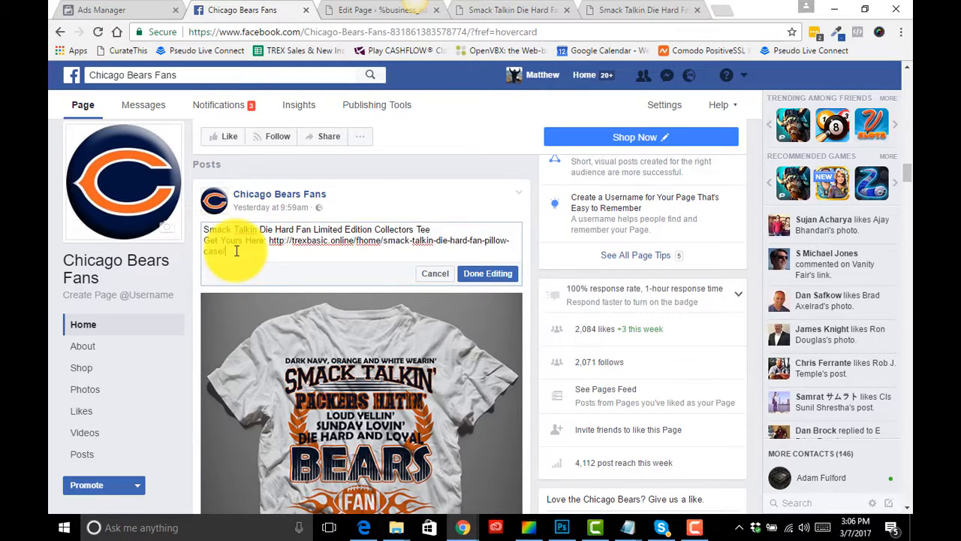
Review the upsell and downsell campaign structure in the Smack Talkin Die Hard Fan Pillow Case funnel's settings
{"action": "left_click", "coordinate": [503, 10]}
{"action": "left_click", "coordinate": [372, 9]}
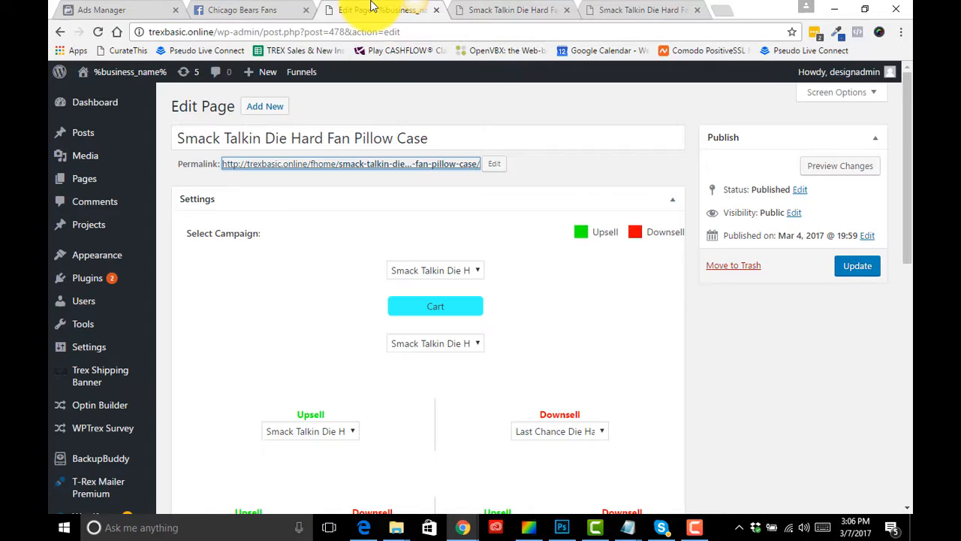
{"action": "scroll", "coordinate": [343, 309], "scroll_direction": "down", "scroll_amount": 3}
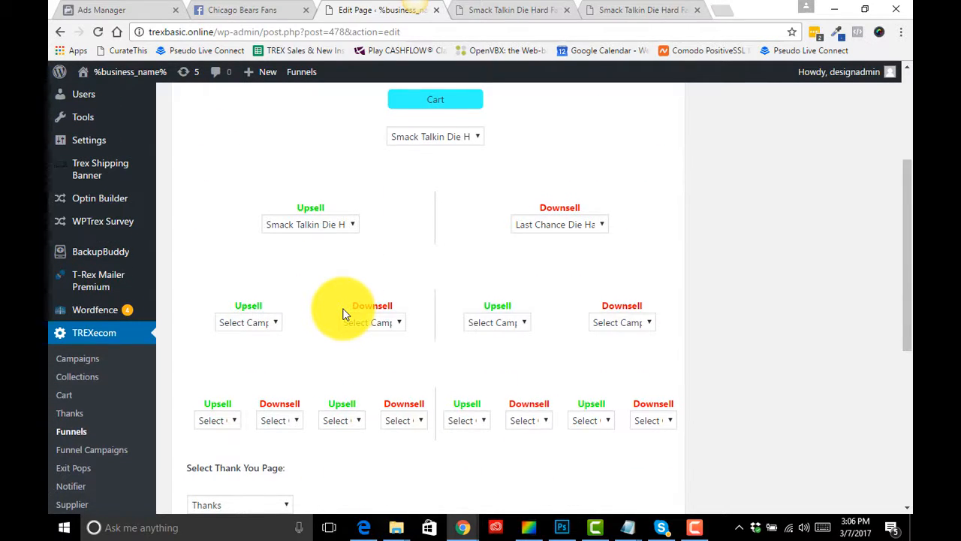
{"action": "scroll", "coordinate": [343, 313], "scroll_direction": "down", "scroll_amount": 1}
{"action": "scroll", "coordinate": [344, 313], "scroll_direction": "up", "scroll_amount": 4}
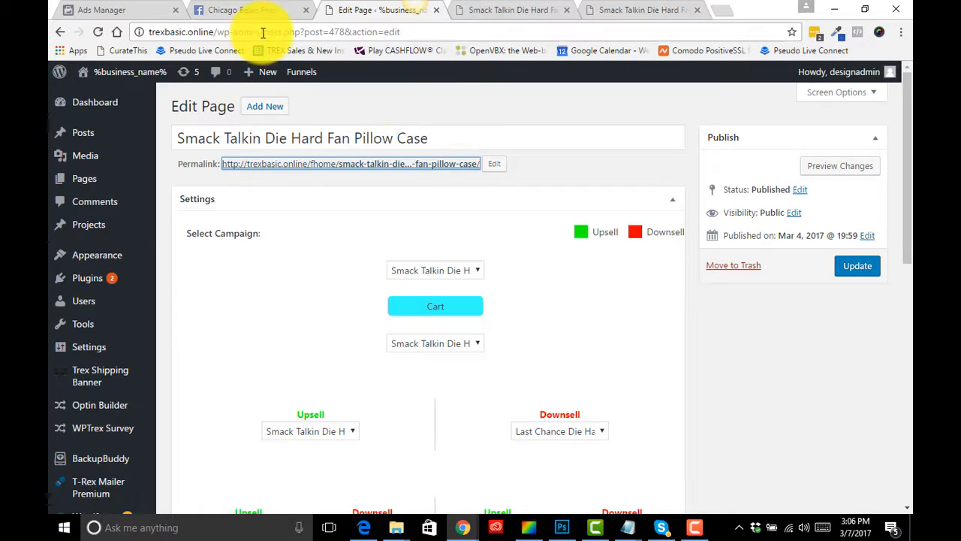
Return to the Chicago Bears Fans page and discard the edit of the tee shirt post
{"action": "left_click", "coordinate": [249, 6]}
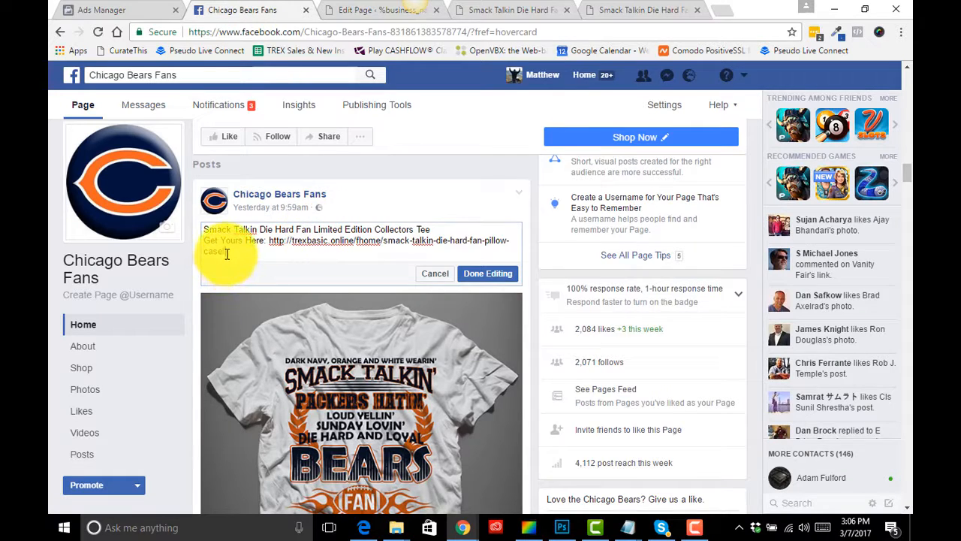
{"action": "left_click_drag", "start_coordinate": [225, 251], "coordinate": [205, 232]}
{"action": "right_click", "coordinate": [212, 232]}
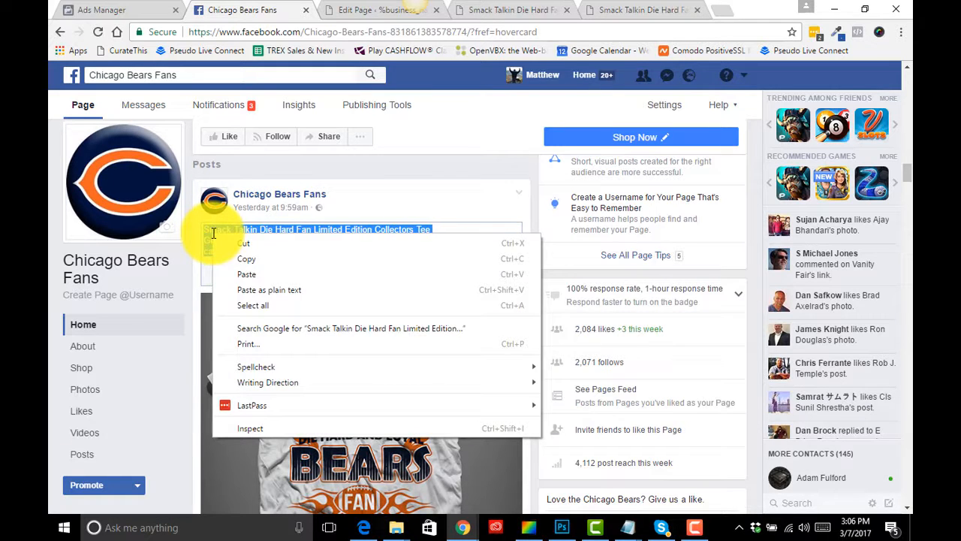
{"action": "left_click", "coordinate": [383, 218]}
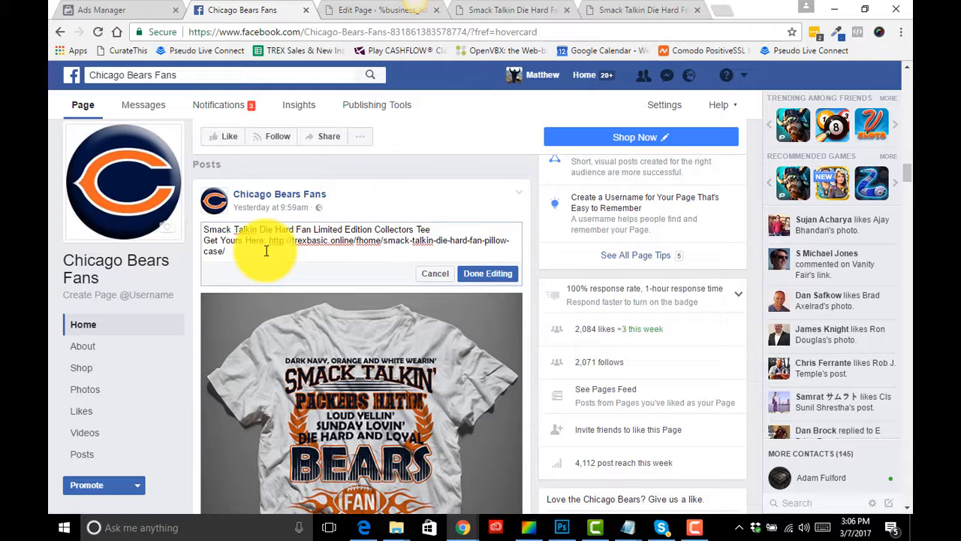
{"action": "left_click", "coordinate": [429, 275]}
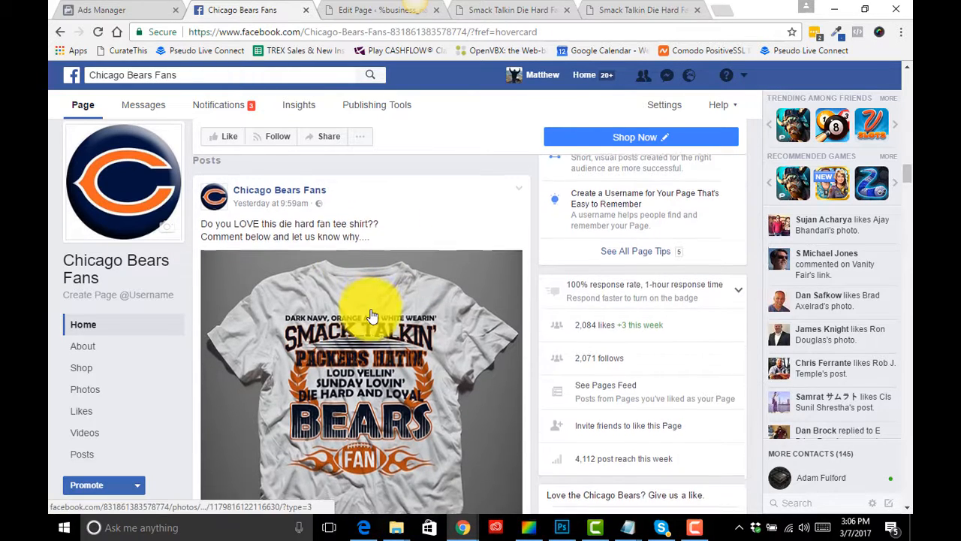
Examine the tee shirt post's wording, image, reach, reactions, shares and comments
{"action": "scroll", "coordinate": [374, 308], "scroll_direction": "down", "scroll_amount": 1}
{"action": "scroll", "coordinate": [398, 334], "scroll_direction": "down", "scroll_amount": 2}
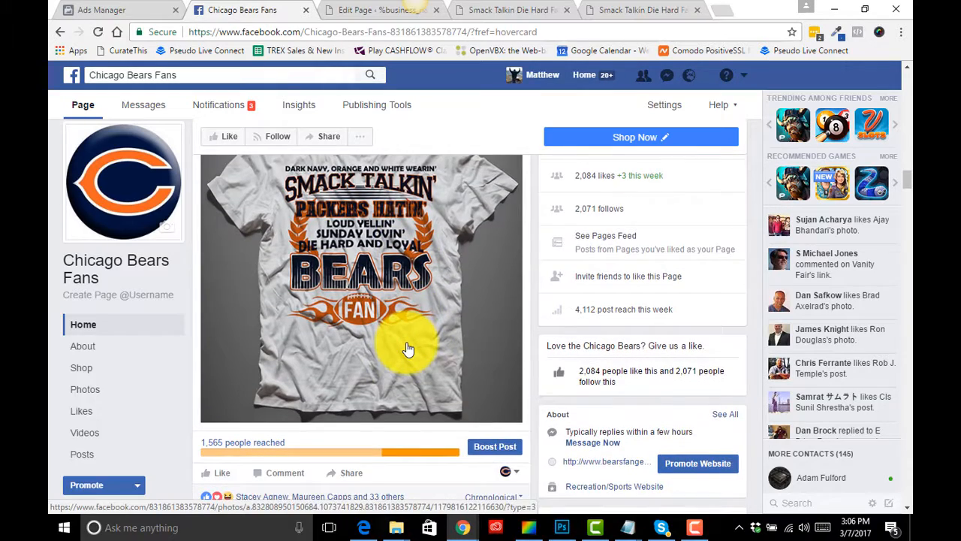
{"action": "scroll", "coordinate": [408, 349], "scroll_direction": "down", "scroll_amount": 1}
{"action": "scroll", "coordinate": [408, 349], "scroll_direction": "down", "scroll_amount": 4}
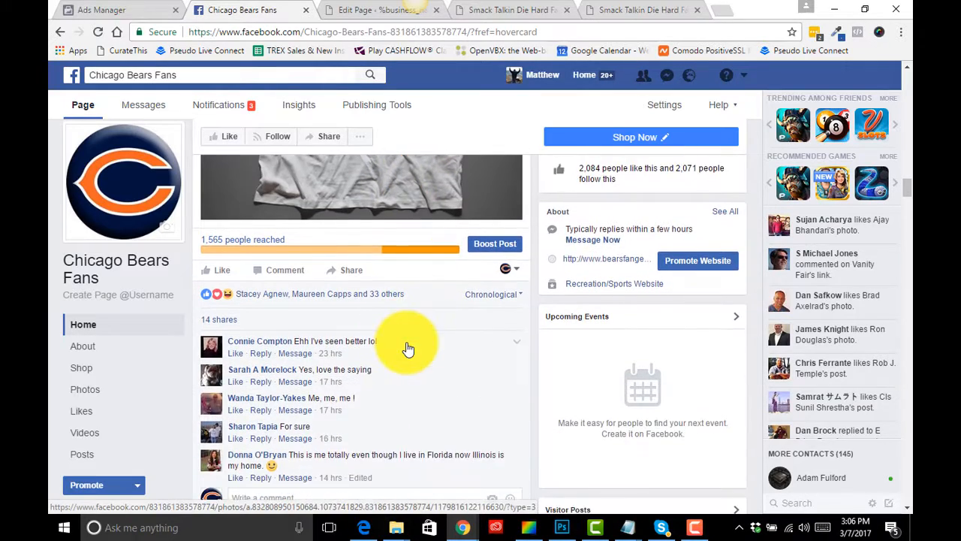
{"action": "scroll", "coordinate": [407, 347], "scroll_direction": "up", "scroll_amount": 4}
{"action": "scroll", "coordinate": [406, 347], "scroll_direction": "up", "scroll_amount": 4}
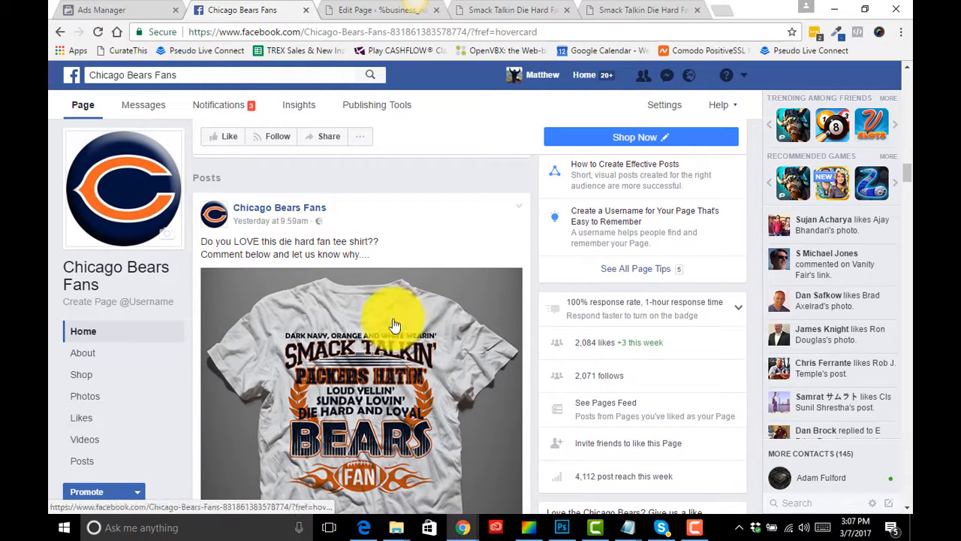
{"action": "scroll", "coordinate": [379, 346], "scroll_direction": "down", "scroll_amount": 1}
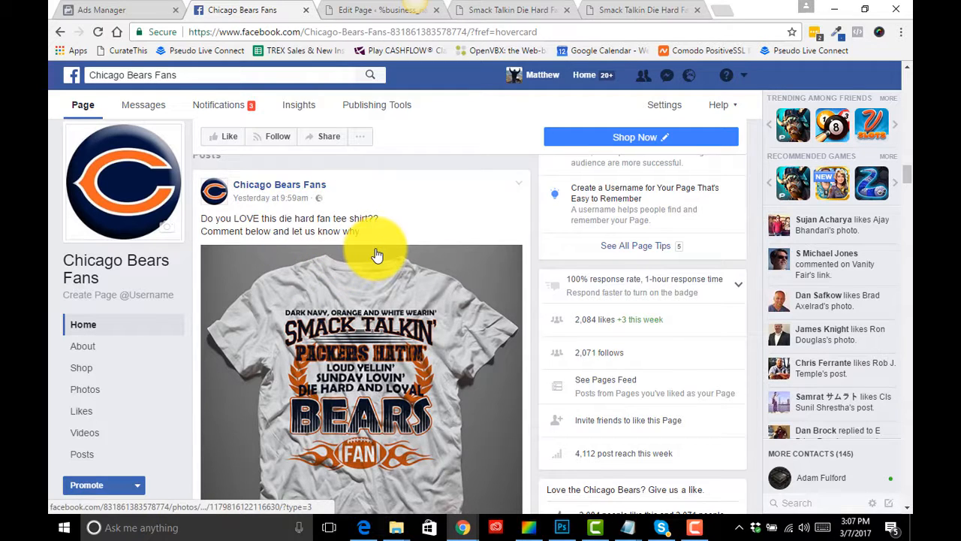
{"action": "scroll", "coordinate": [377, 256], "scroll_direction": "down", "scroll_amount": 1}
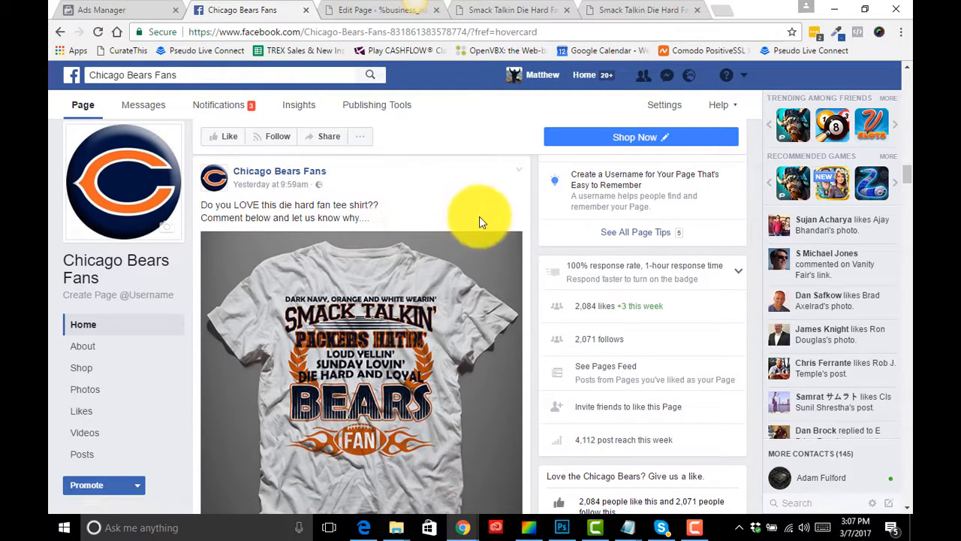
{"action": "scroll", "coordinate": [421, 278], "scroll_direction": "down", "scroll_amount": 4}
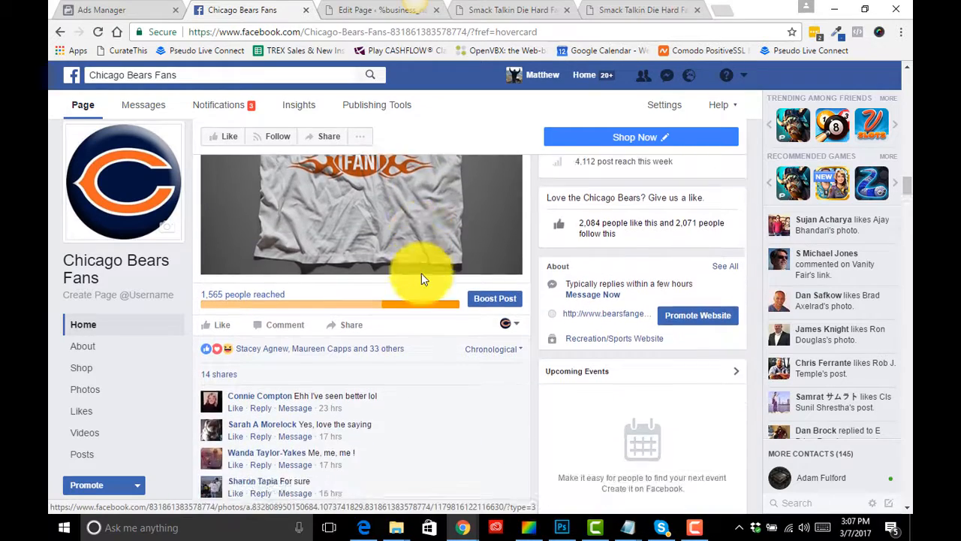
{"action": "scroll", "coordinate": [429, 322], "scroll_direction": "up", "scroll_amount": 3}
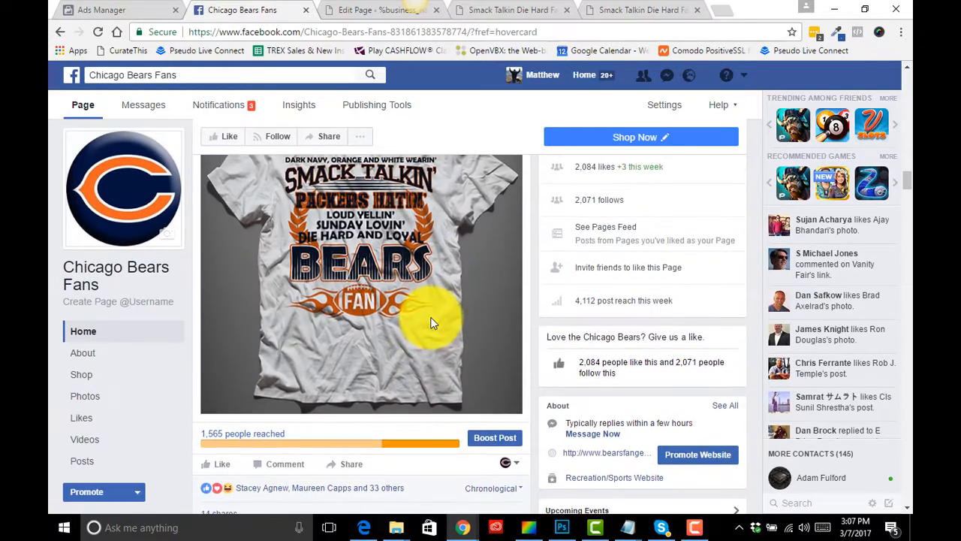
{"action": "scroll", "coordinate": [431, 323], "scroll_direction": "up", "scroll_amount": 3}
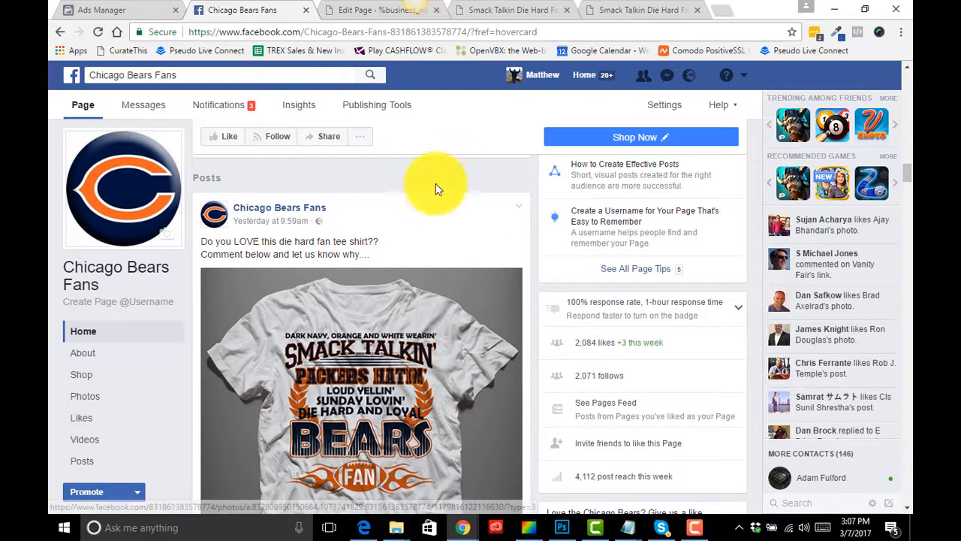
Switch to Facebook Ads Manager and start a new ad campaign named "Smack Talkin White Tee Funnel"
{"action": "left_click", "coordinate": [134, 12]}
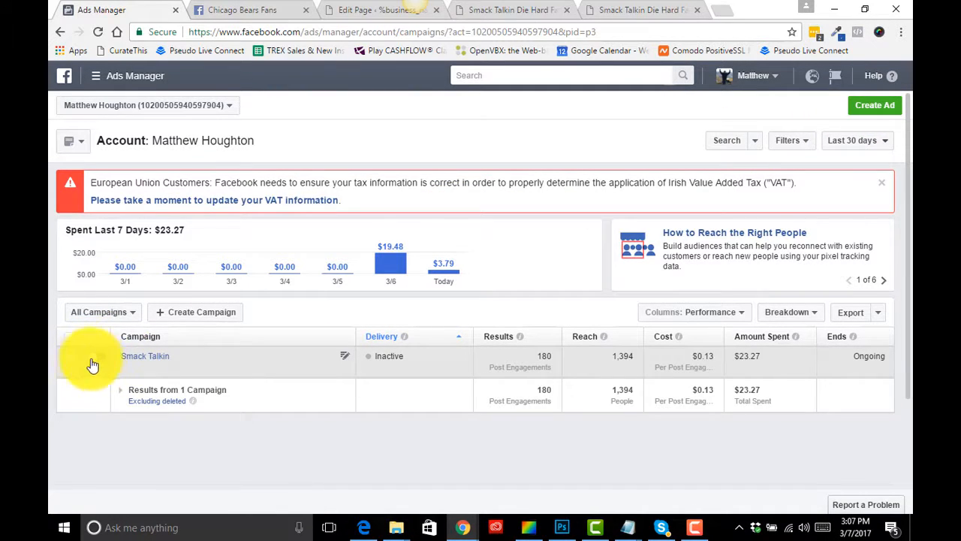
{"action": "left_click", "coordinate": [872, 105]}
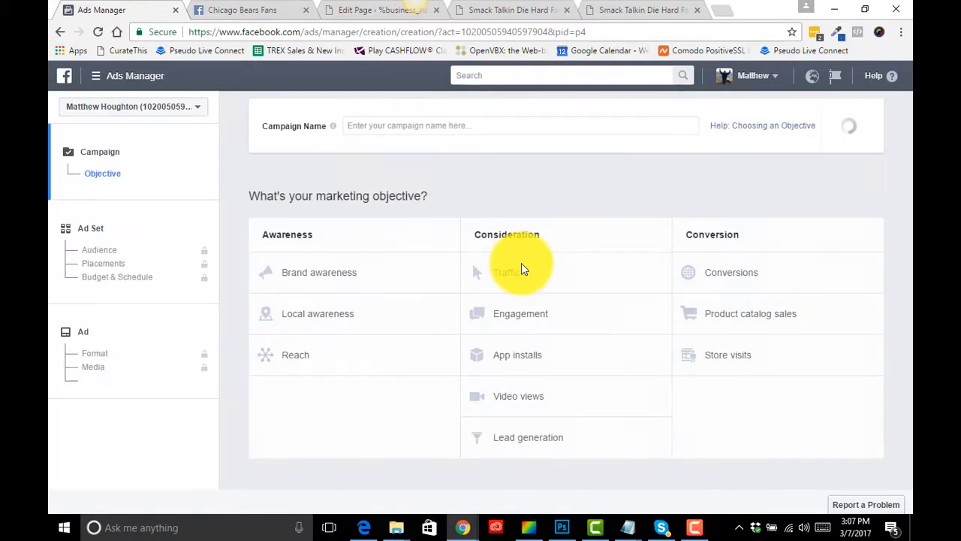
{"action": "left_click", "coordinate": [391, 123]}
{"action": "type", "text": "S"}
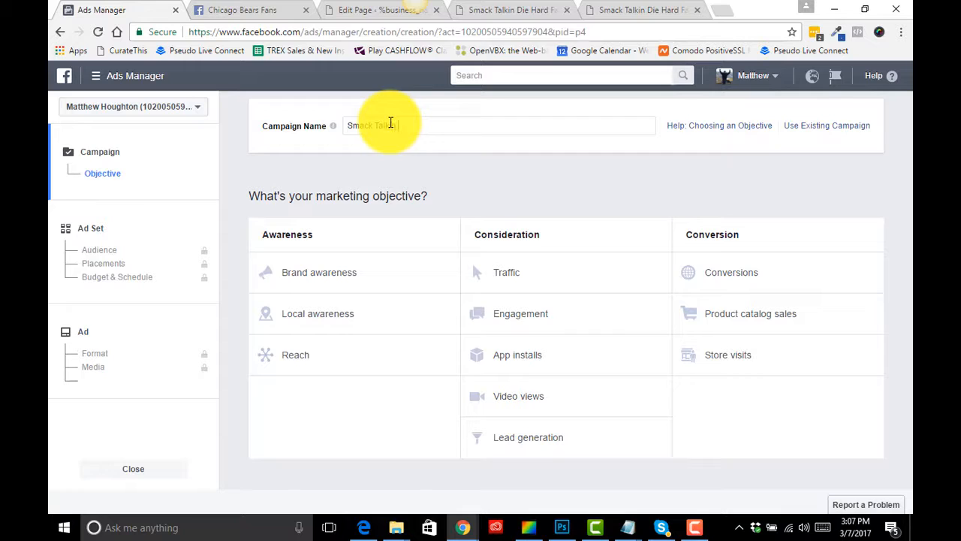
{"action": "type", "text": "mack Talkin Tee"}
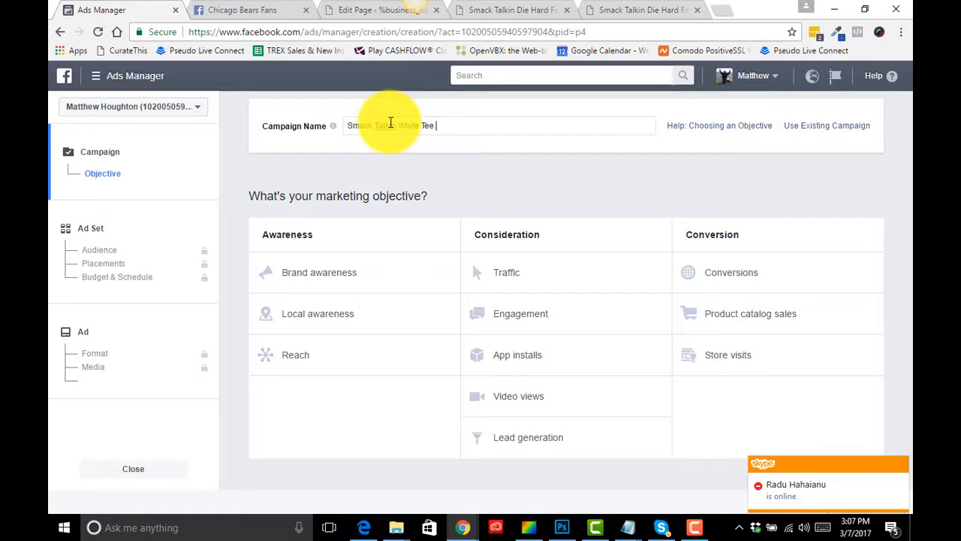
{"action": "type", "text": "nnel"}
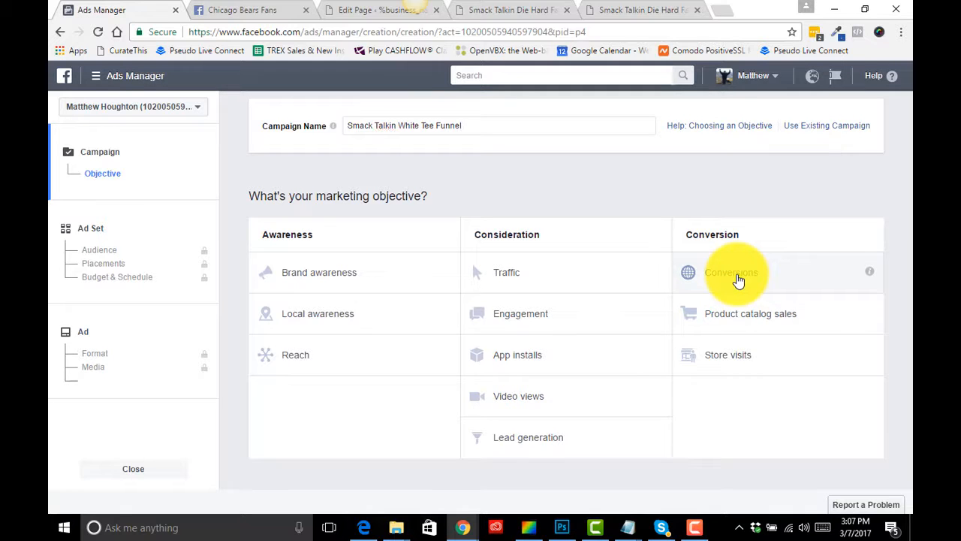
Choose the Conversions objective for the campaign and set the new ad set's website conversion event to Purchase
{"action": "left_click", "coordinate": [739, 280]}
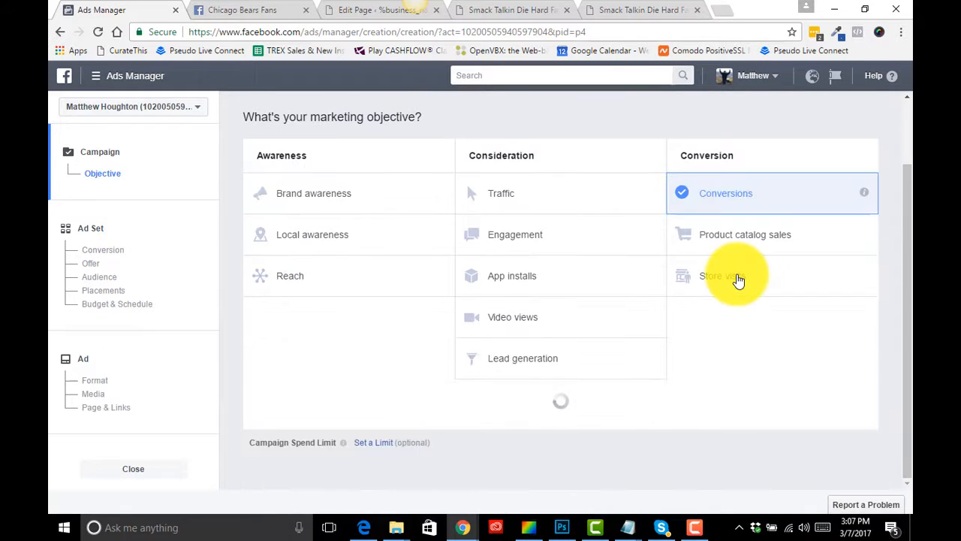
{"action": "scroll", "coordinate": [690, 412], "scroll_direction": "down", "scroll_amount": 3}
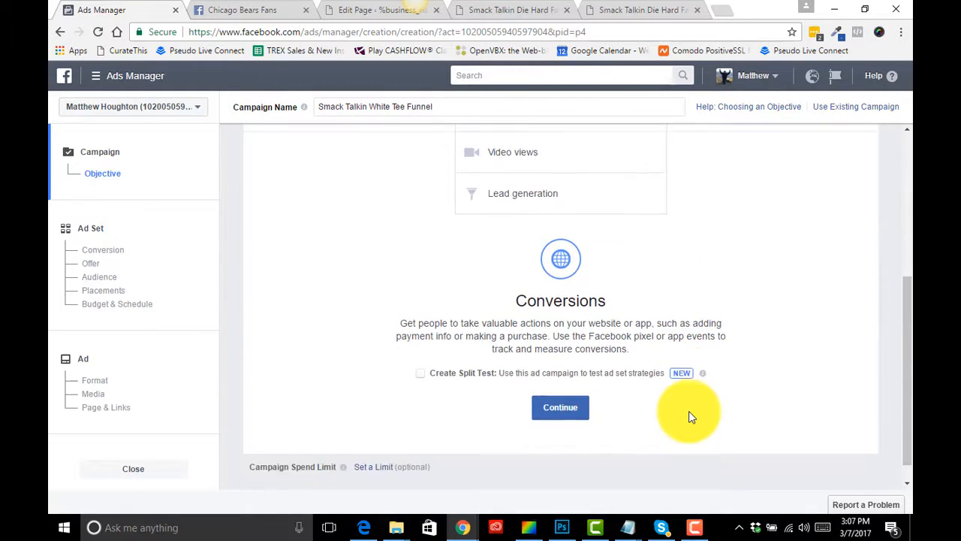
{"action": "left_click", "coordinate": [561, 386]}
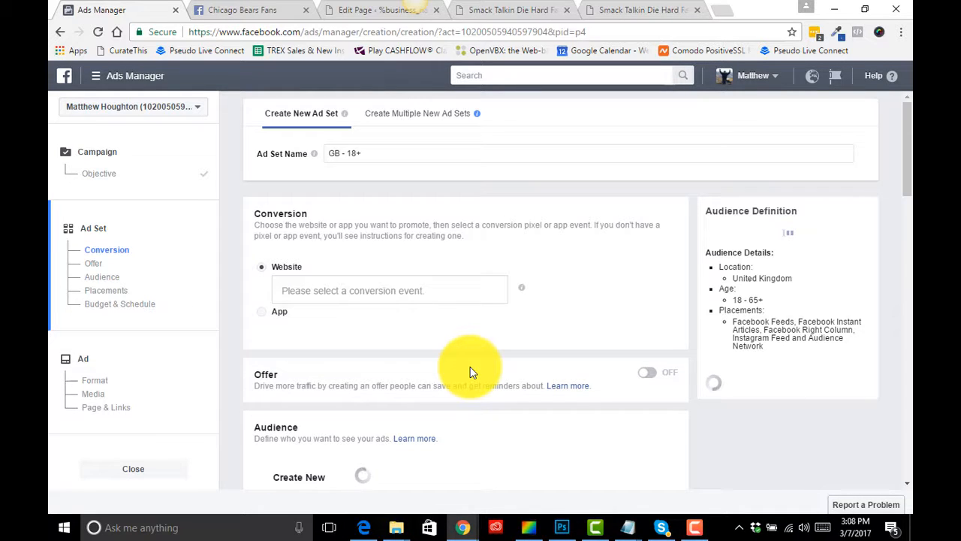
{"action": "left_click", "coordinate": [396, 290]}
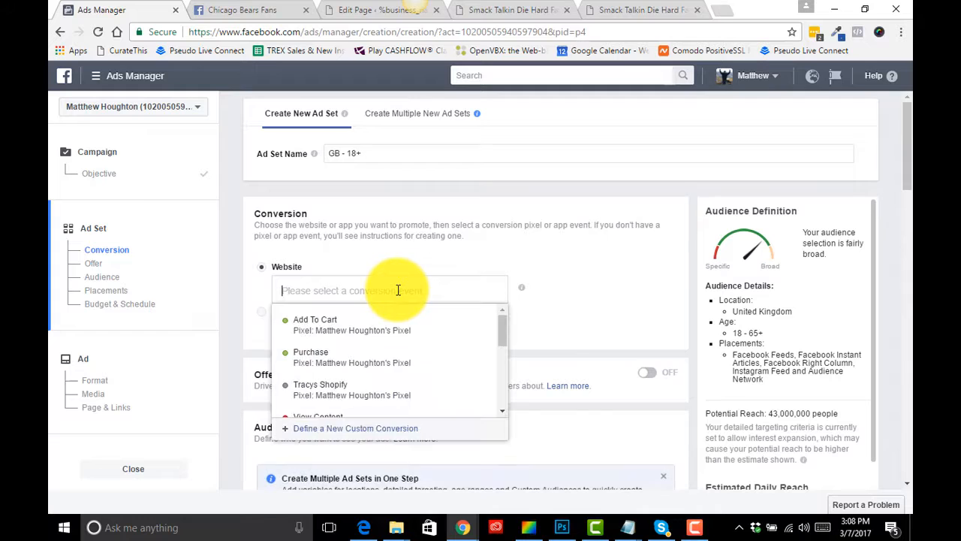
{"action": "left_click", "coordinate": [362, 368]}
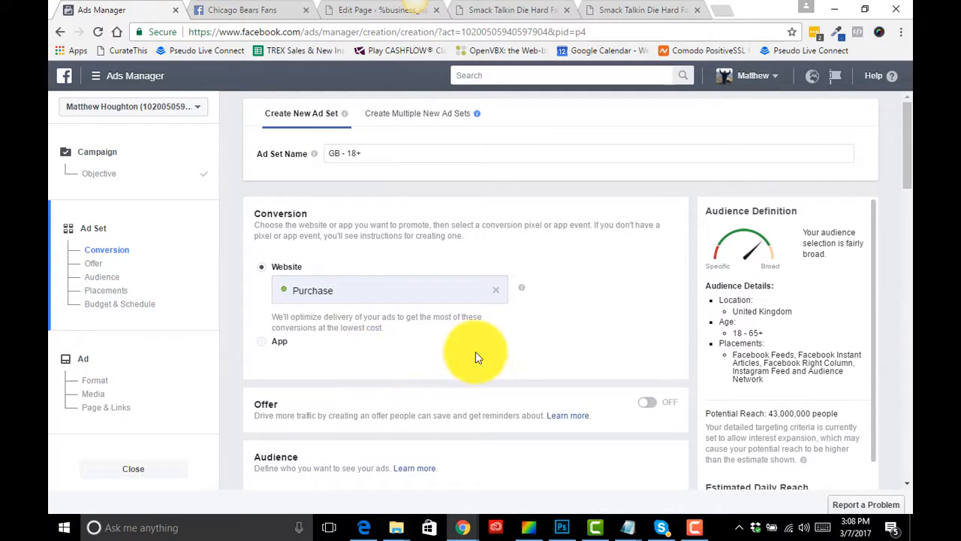
Replace the ad set audience's United Kingdom location with United States
{"action": "scroll", "coordinate": [476, 353], "scroll_direction": "down", "scroll_amount": 3}
{"action": "scroll", "coordinate": [475, 351], "scroll_direction": "down", "scroll_amount": 3}
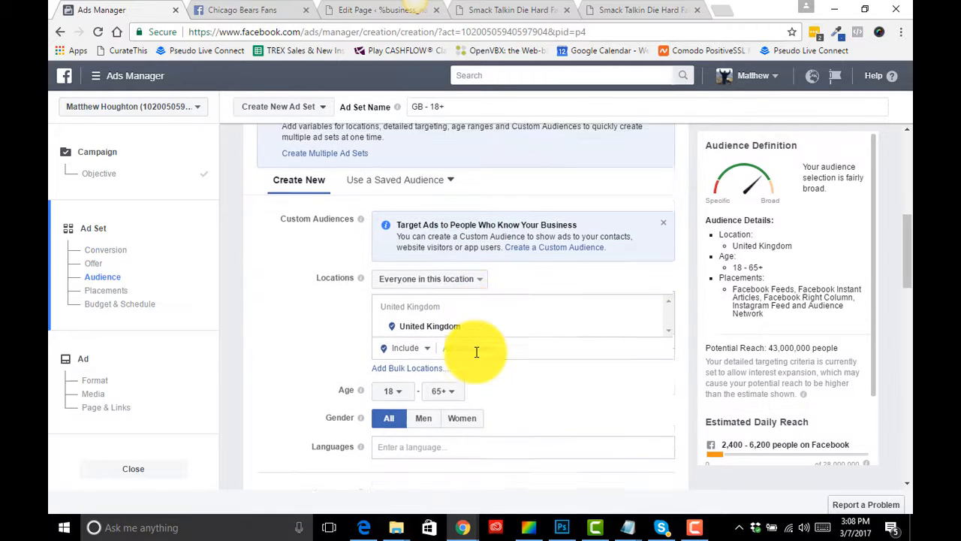
{"action": "left_click", "coordinate": [473, 340]}
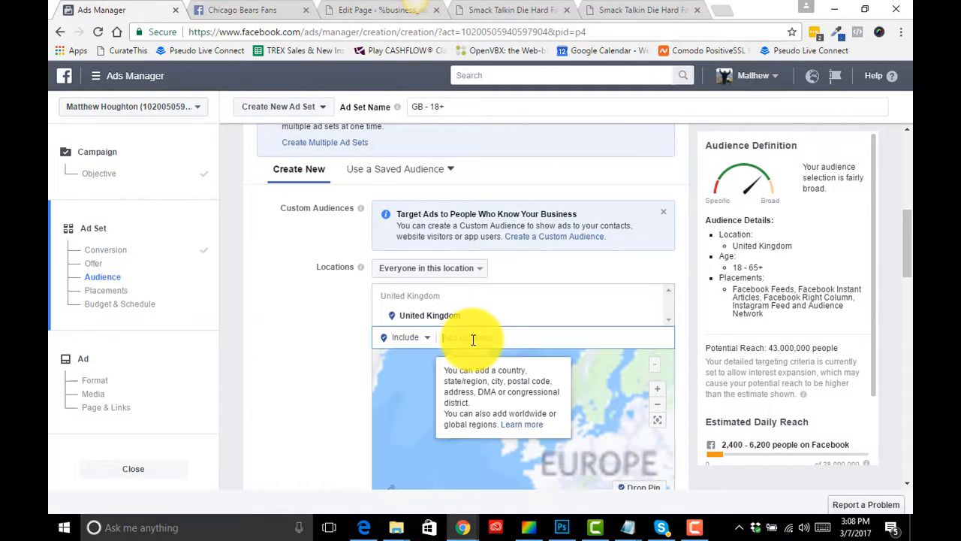
{"action": "type", "text": "United"}
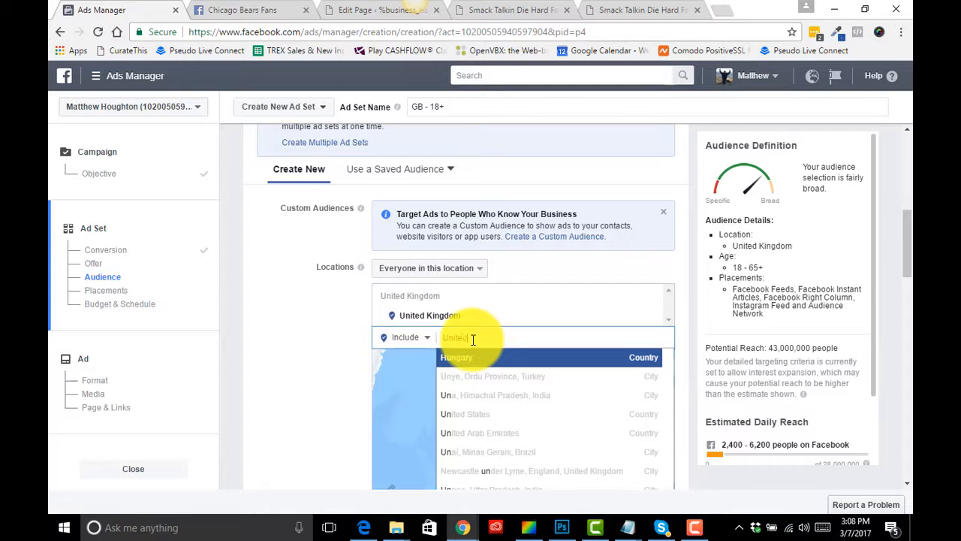
{"action": "left_click", "coordinate": [480, 359]}
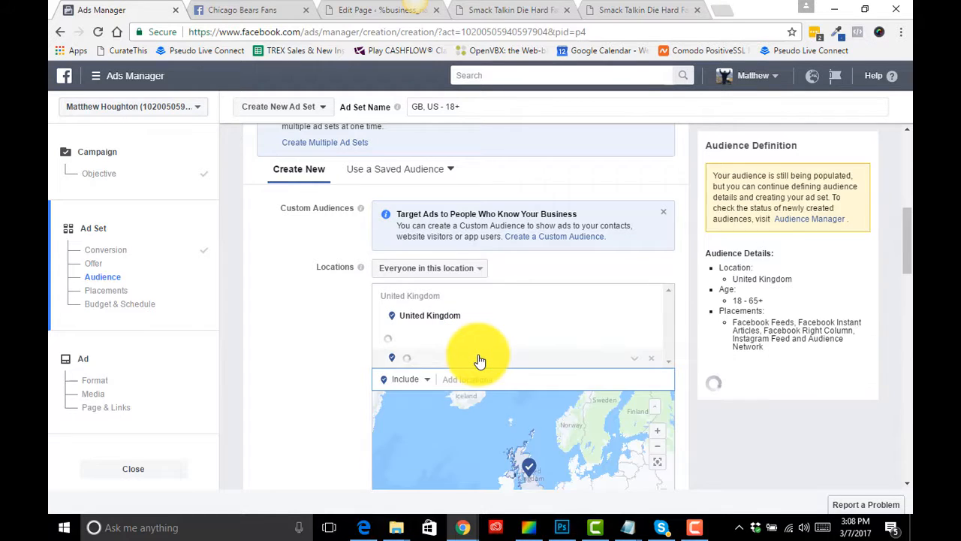
{"action": "left_click", "coordinate": [651, 317]}
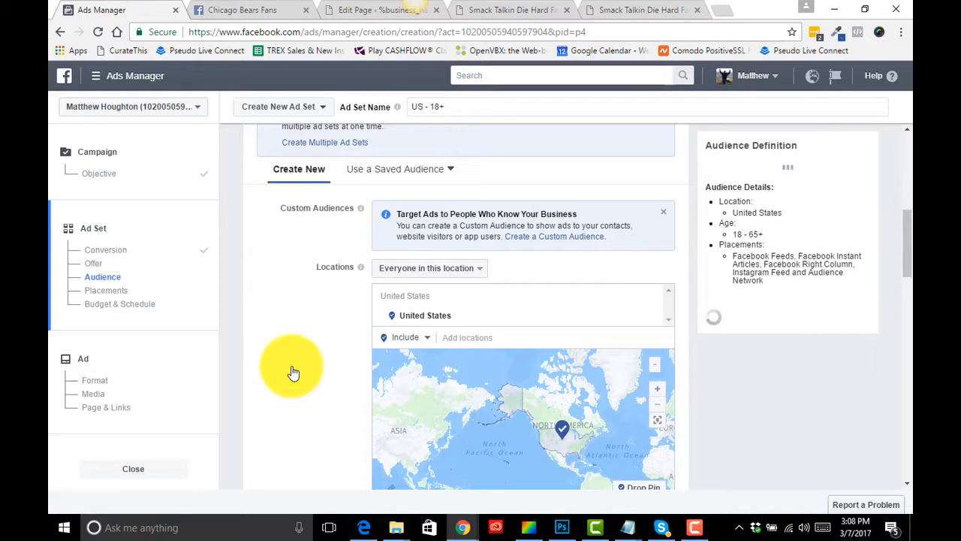
Set the audience's age range to 35 - 65+ and restrict the gender to women
{"action": "scroll", "coordinate": [292, 373], "scroll_direction": "down", "scroll_amount": 3}
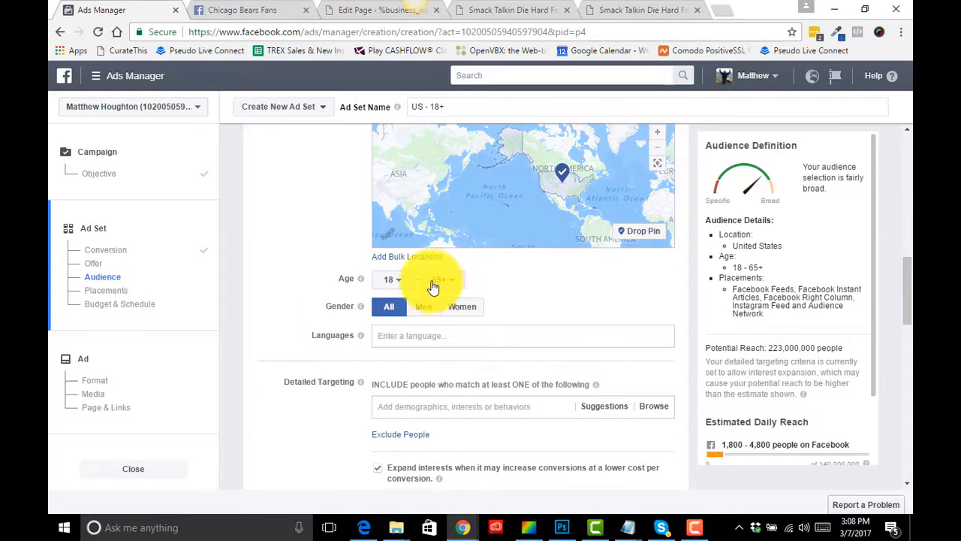
{"action": "left_click", "coordinate": [392, 279]}
{"action": "scroll", "coordinate": [394, 406], "scroll_direction": "down", "scroll_amount": 1}
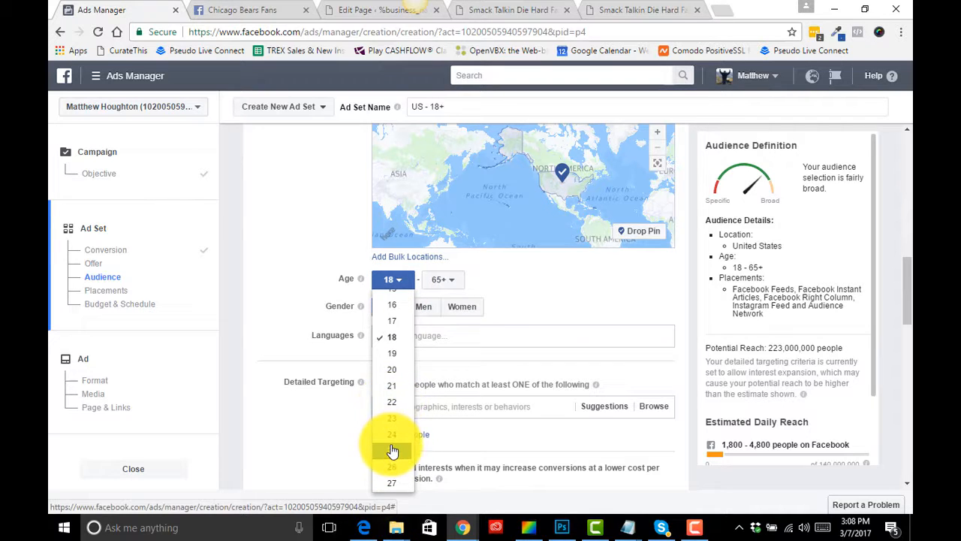
{"action": "scroll", "coordinate": [393, 428], "scroll_direction": "down", "scroll_amount": 1}
{"action": "scroll", "coordinate": [394, 447], "scroll_direction": "down", "scroll_amount": 3}
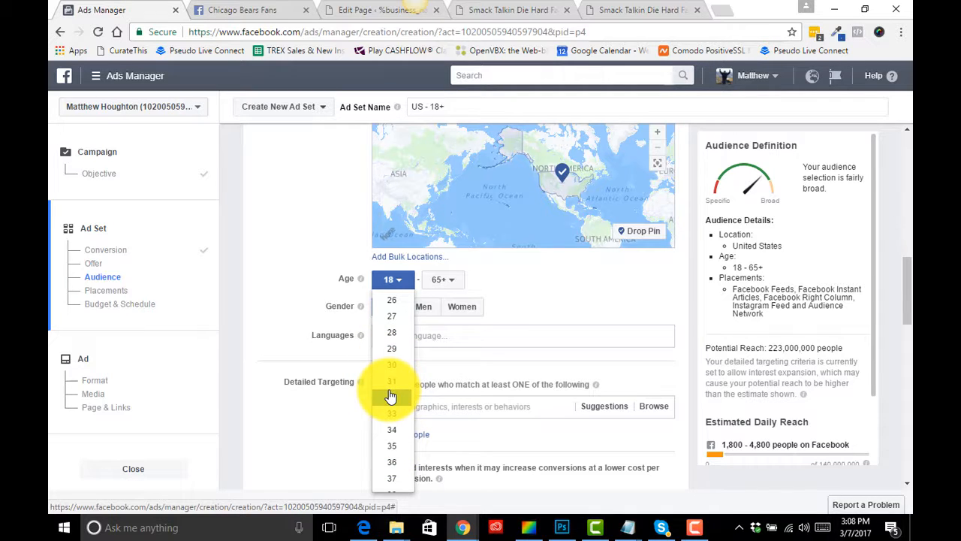
{"action": "left_click", "coordinate": [391, 446]}
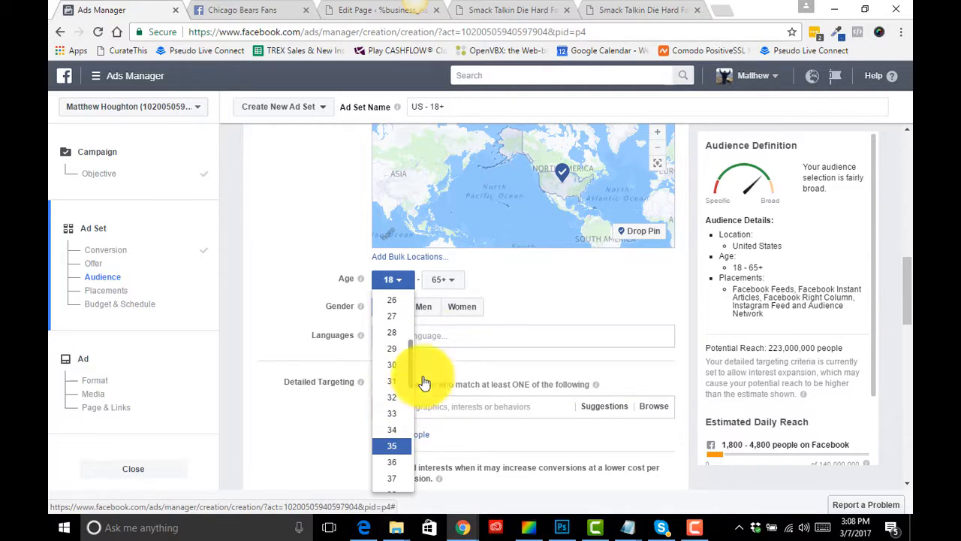
{"action": "left_click", "coordinate": [456, 284]}
{"action": "scroll", "coordinate": [443, 421], "scroll_direction": "down", "scroll_amount": 8}
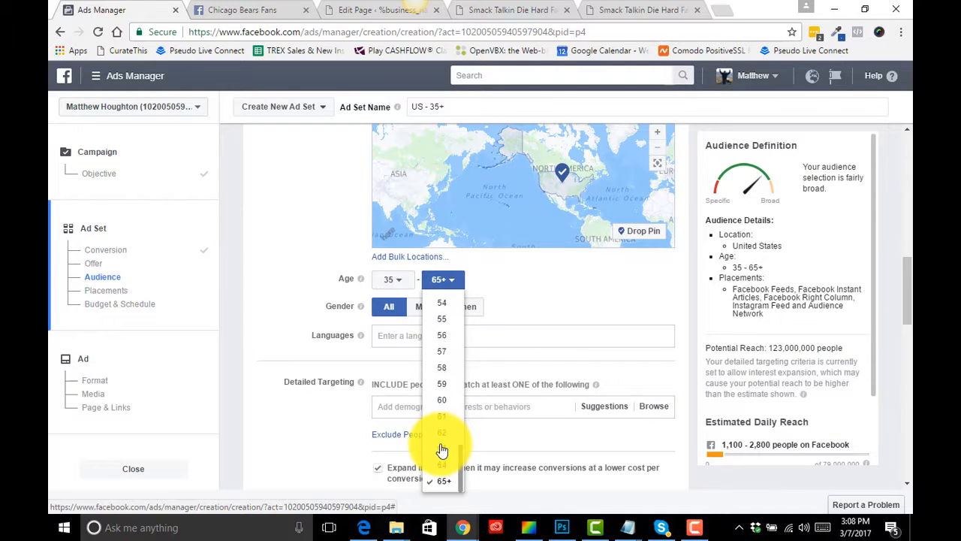
{"action": "left_click", "coordinate": [443, 479]}
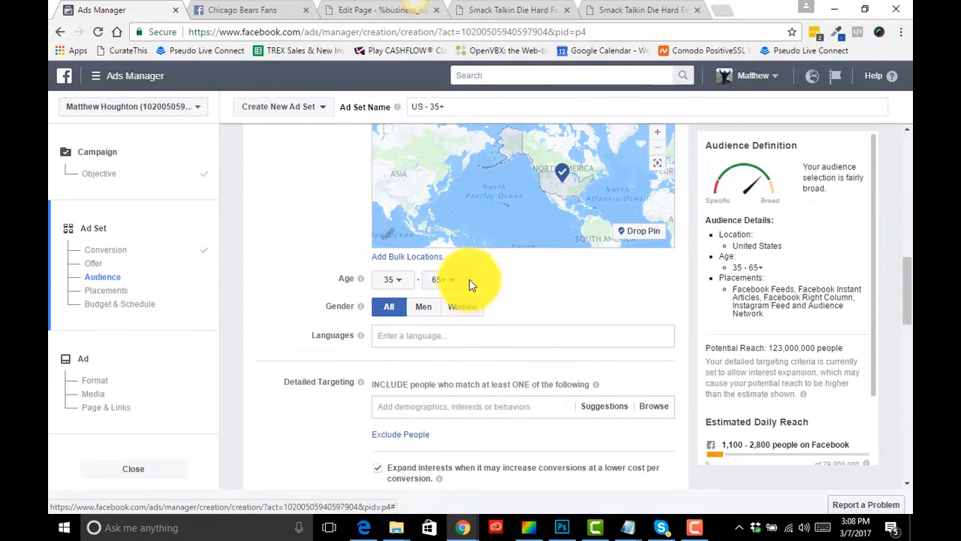
{"action": "left_click", "coordinate": [464, 307]}
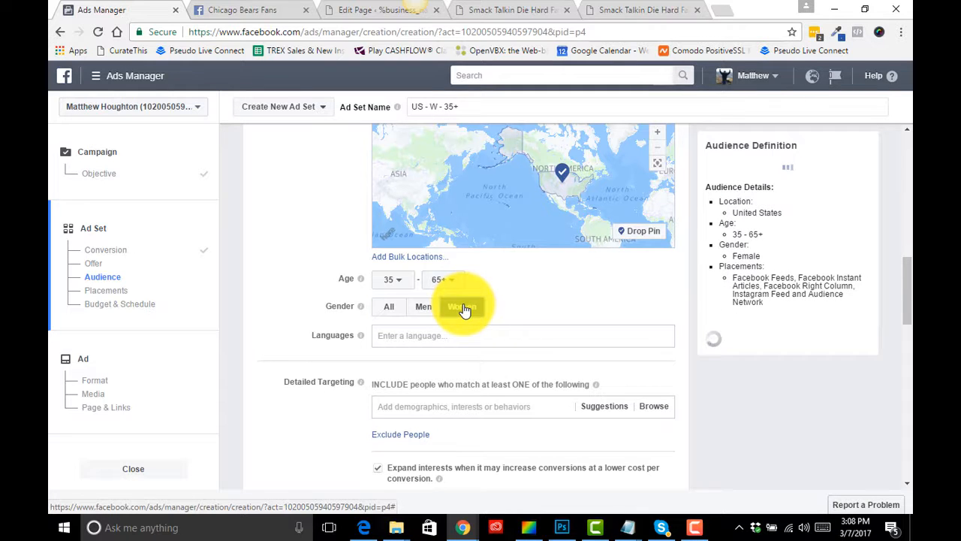
Add the Chicago Bears interest to the audience's detailed targeting
{"action": "scroll", "coordinate": [463, 367], "scroll_direction": "down", "scroll_amount": 3}
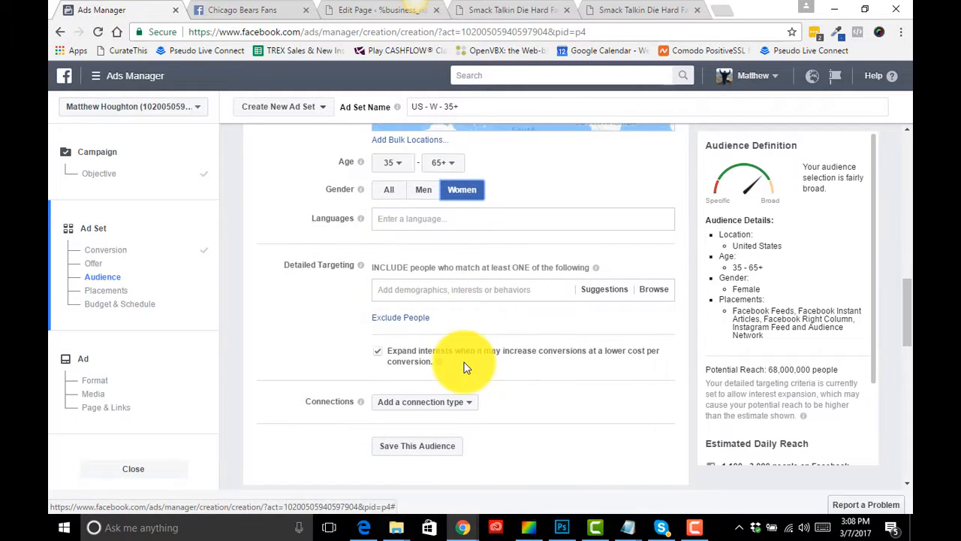
{"action": "left_click", "coordinate": [449, 289]}
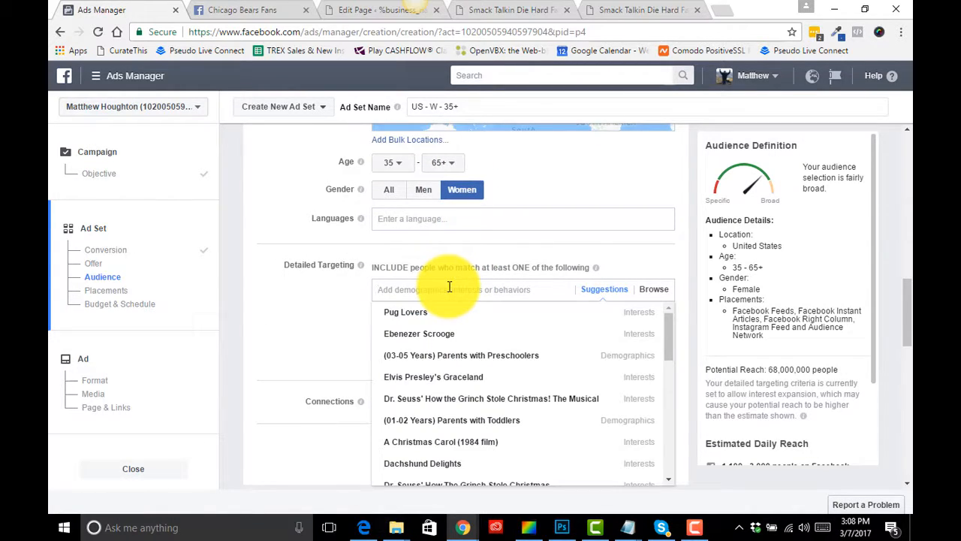
{"action": "type", "text": "chi"}
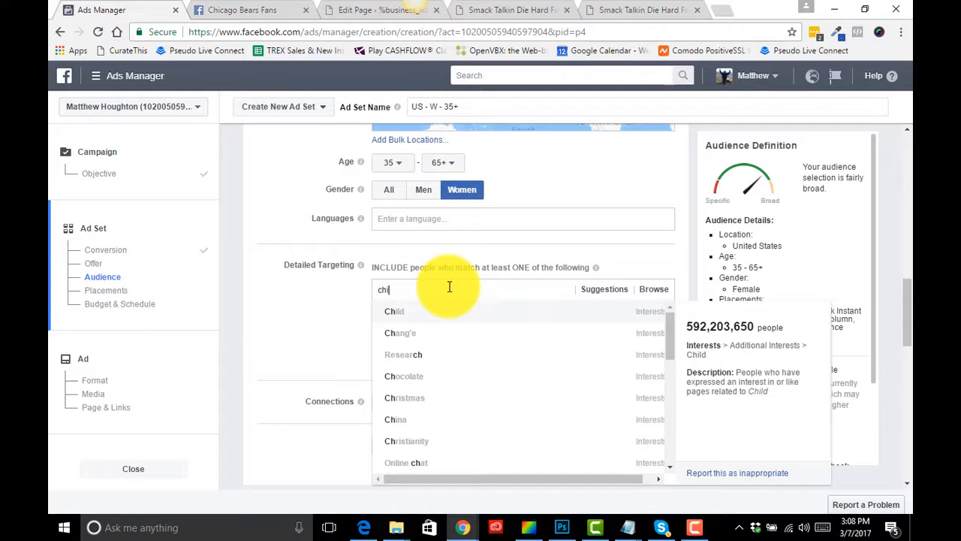
{"action": "type", "text": "cag"}
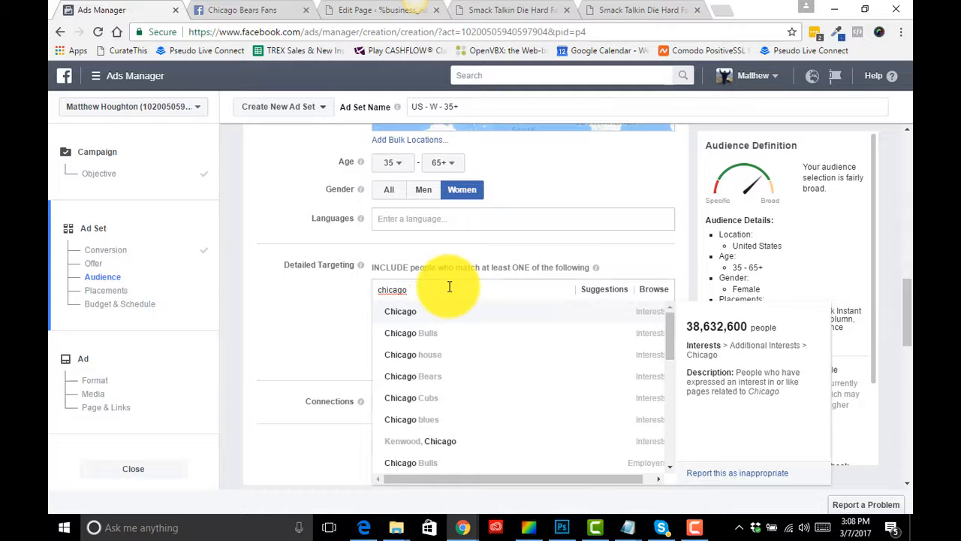
{"action": "type", "text": "o"}
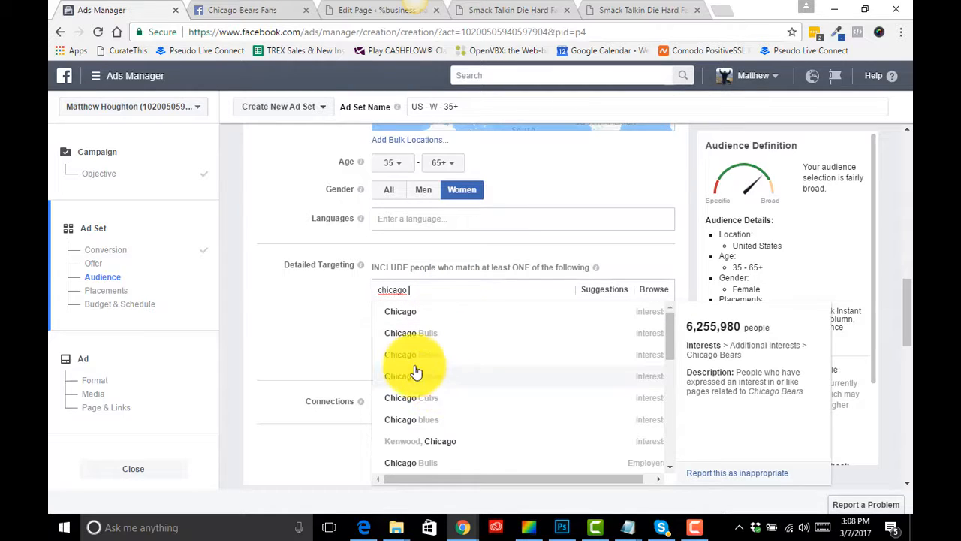
{"action": "left_click", "coordinate": [416, 376]}
{"action": "left_click", "coordinate": [350, 353]}
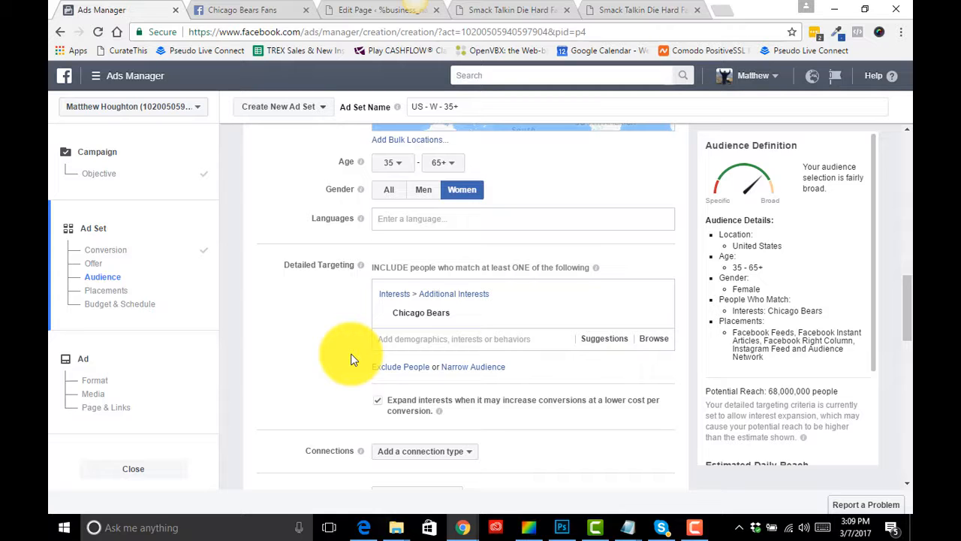
Turn off the option that expands interests to increase conversions at a lower cost
{"action": "scroll", "coordinate": [334, 379], "scroll_direction": "down", "scroll_amount": 1}
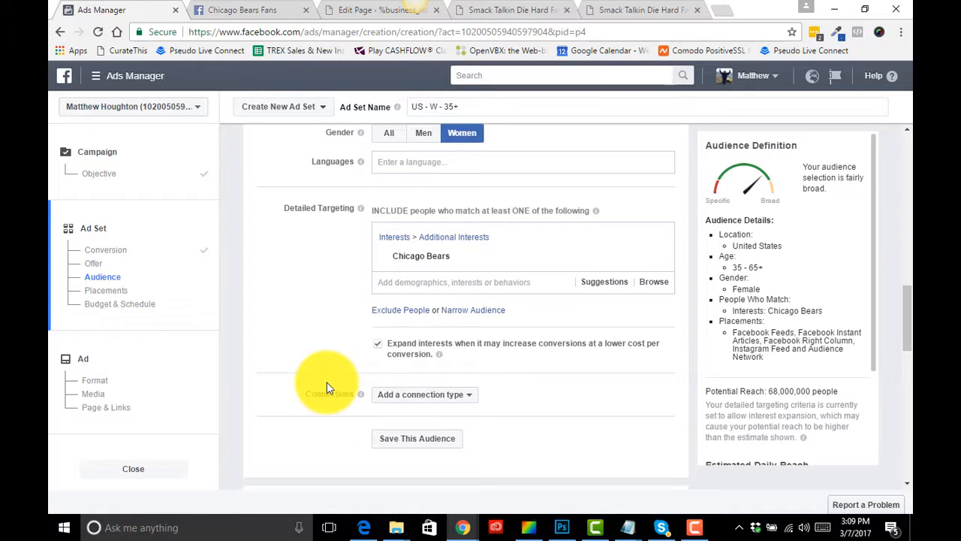
{"action": "left_click", "coordinate": [379, 341]}
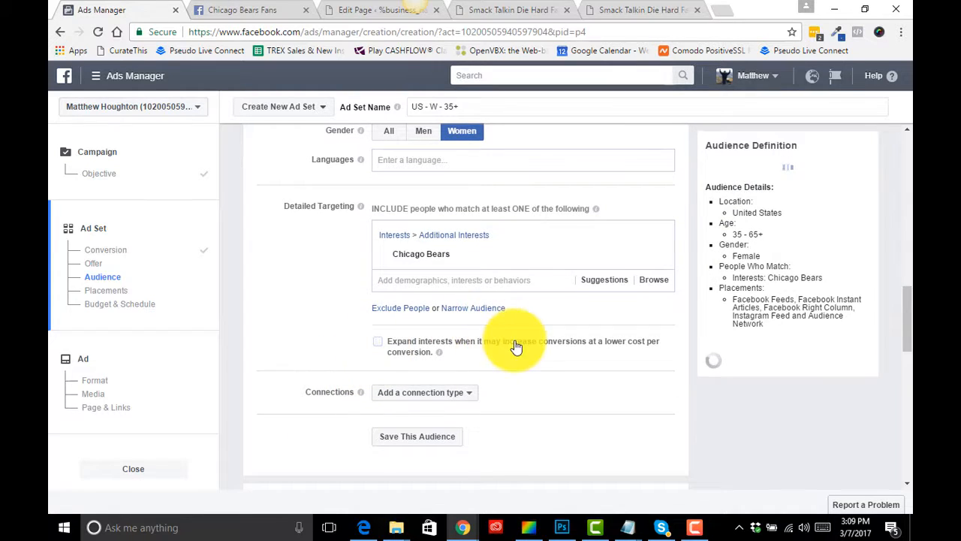
{"action": "scroll", "coordinate": [330, 307], "scroll_direction": "up", "scroll_amount": 1}
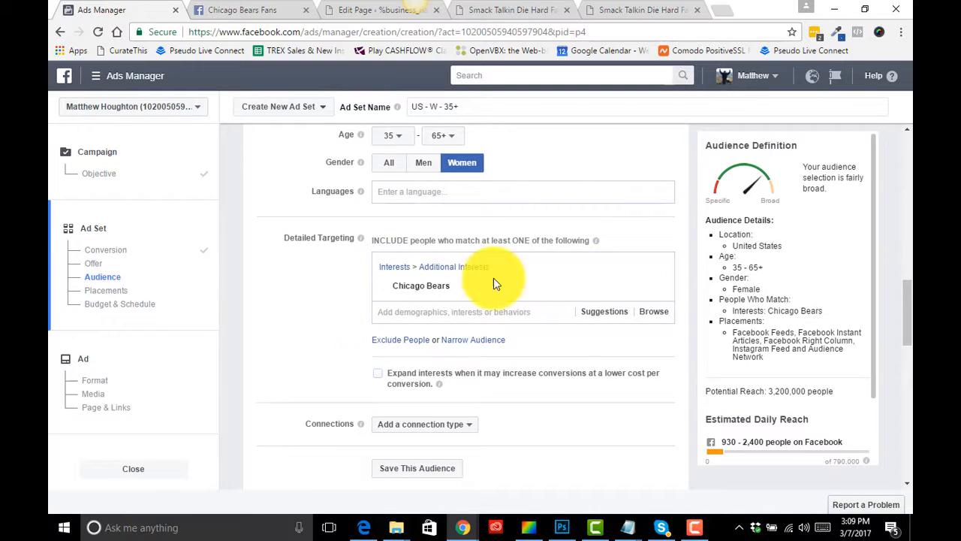
{"action": "mouse_move", "coordinate": [404, 291]}
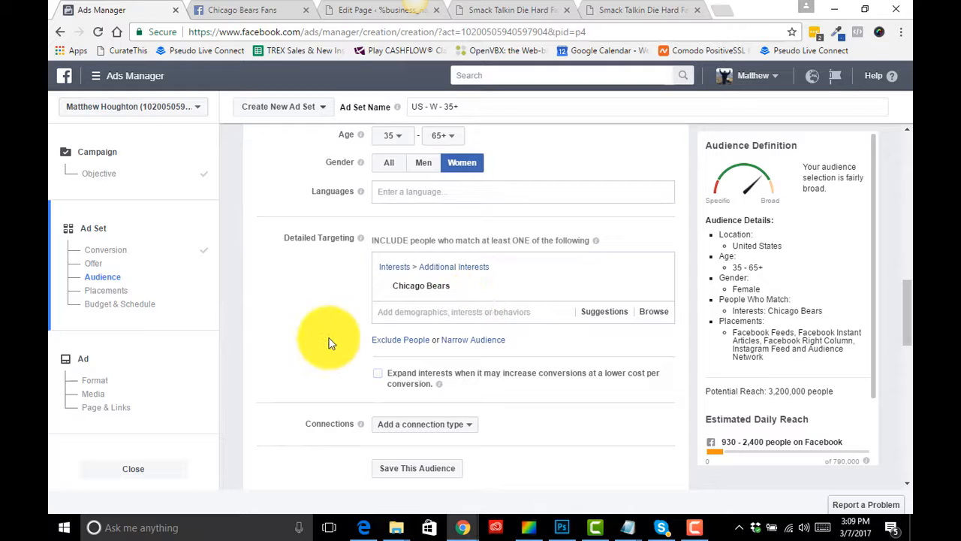
{"action": "scroll", "coordinate": [328, 339], "scroll_direction": "down", "scroll_amount": 1}
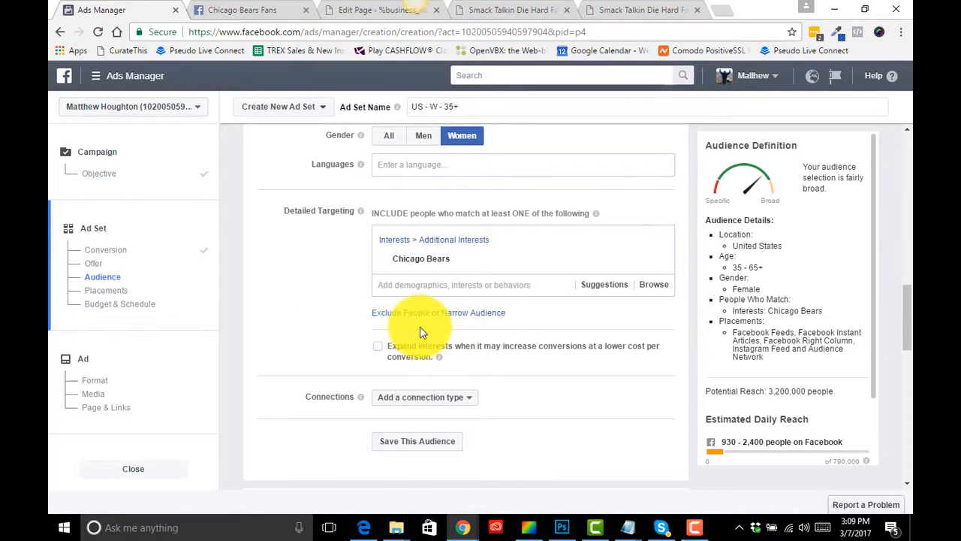
{"action": "mouse_move", "coordinate": [419, 257]}
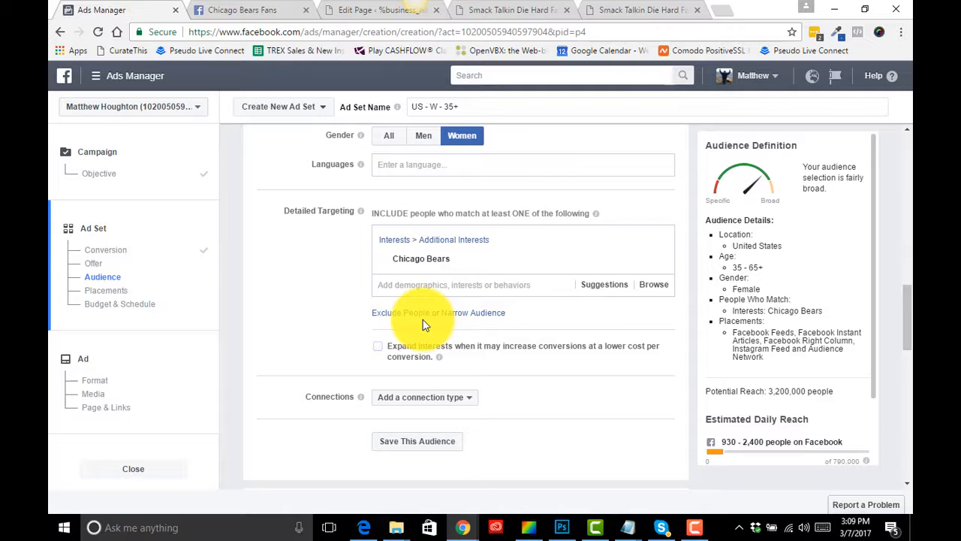
{"action": "mouse_move", "coordinate": [409, 259]}
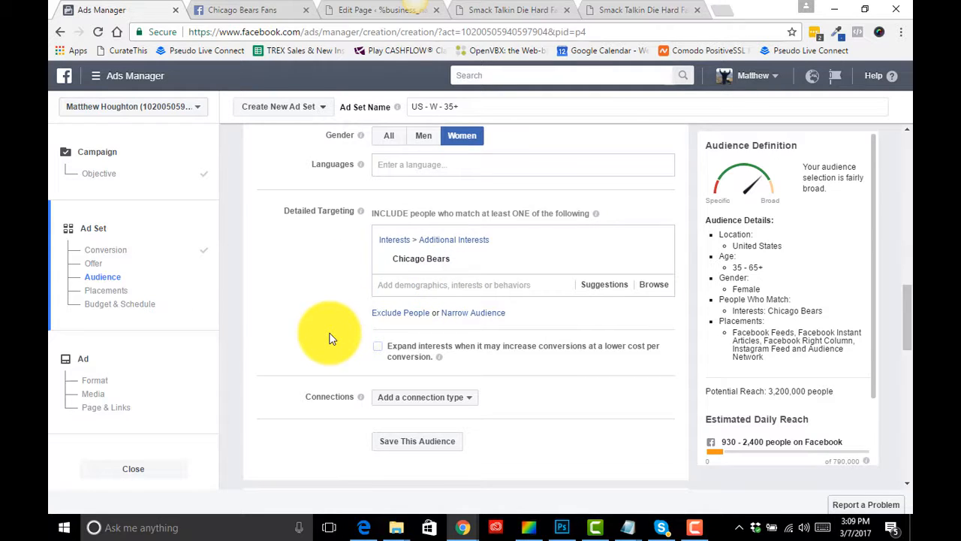
{"action": "scroll", "coordinate": [328, 338], "scroll_direction": "down", "scroll_amount": 1}
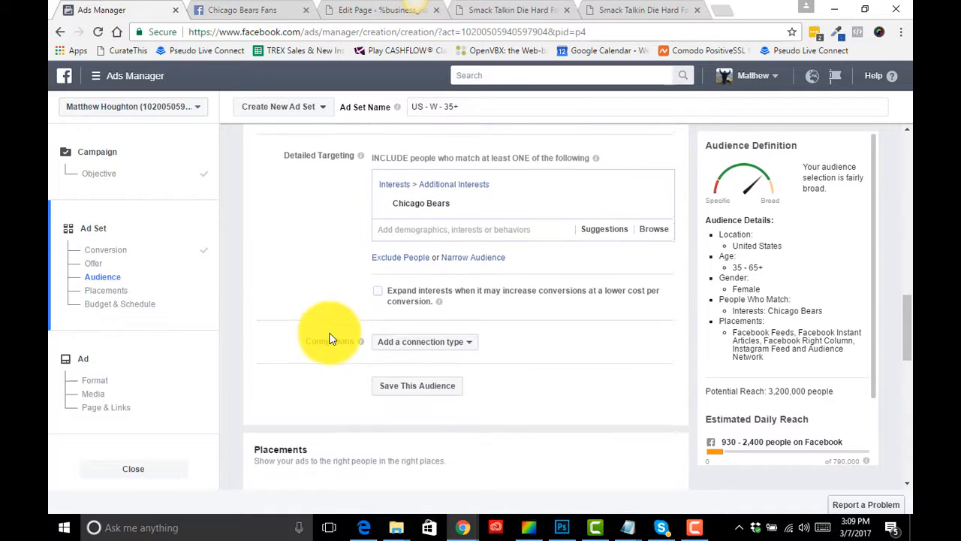
{"action": "left_click", "coordinate": [451, 343]}
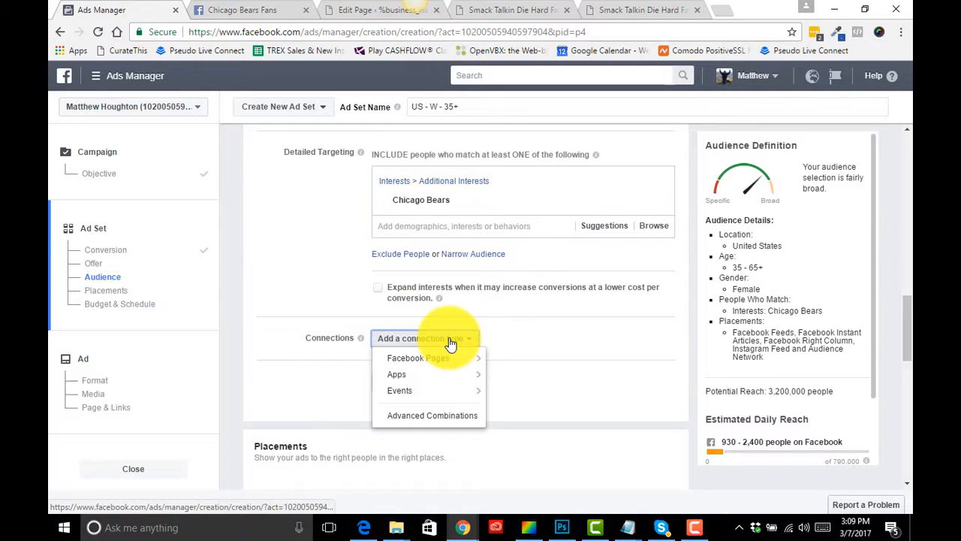
{"action": "left_click", "coordinate": [344, 374]}
Switch the ad set from automatic to edited placements and exclude the Instagram and Audience Network platforms
{"action": "scroll", "coordinate": [344, 374], "scroll_direction": "down", "scroll_amount": 2}
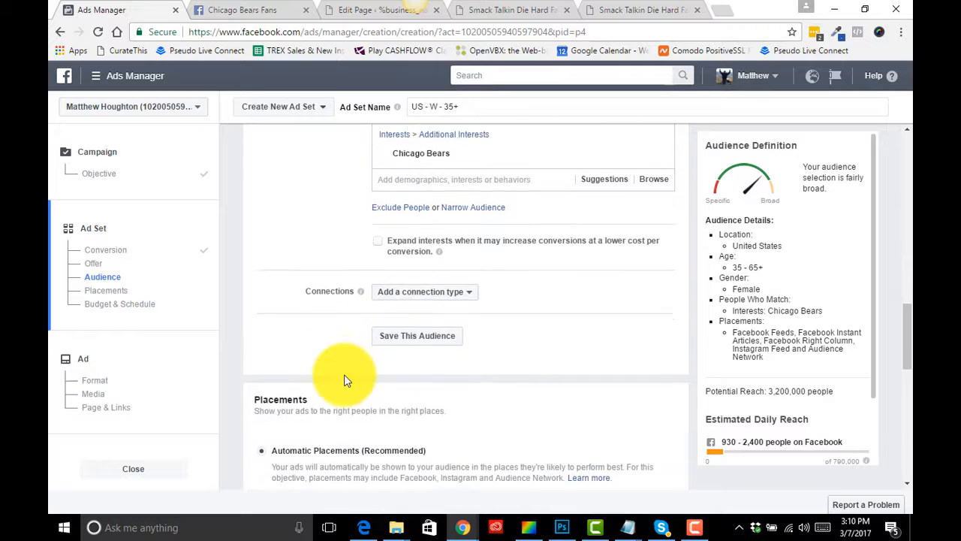
{"action": "scroll", "coordinate": [344, 374], "scroll_direction": "down", "scroll_amount": 3}
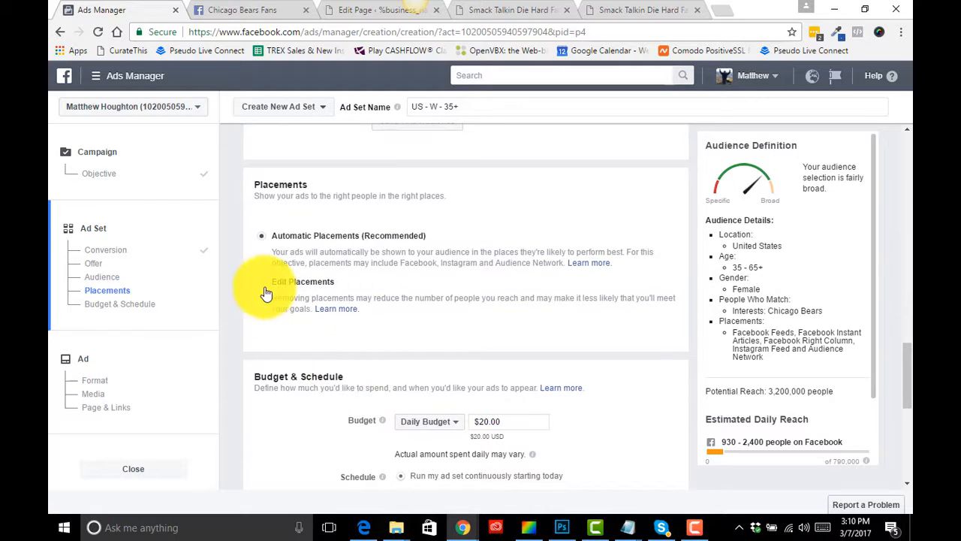
{"action": "left_click", "coordinate": [258, 284]}
{"action": "scroll", "coordinate": [483, 332], "scroll_direction": "down", "scroll_amount": 2}
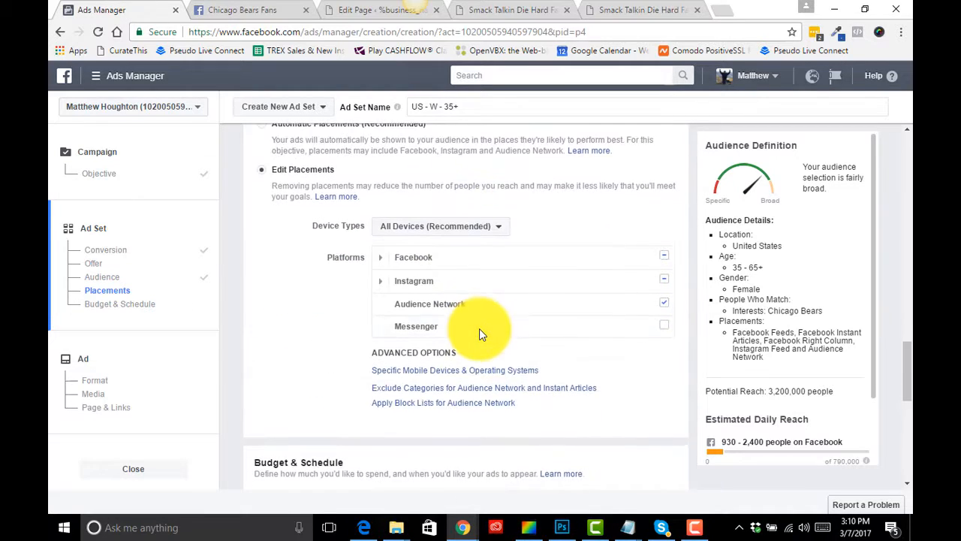
{"action": "left_click", "coordinate": [664, 277]}
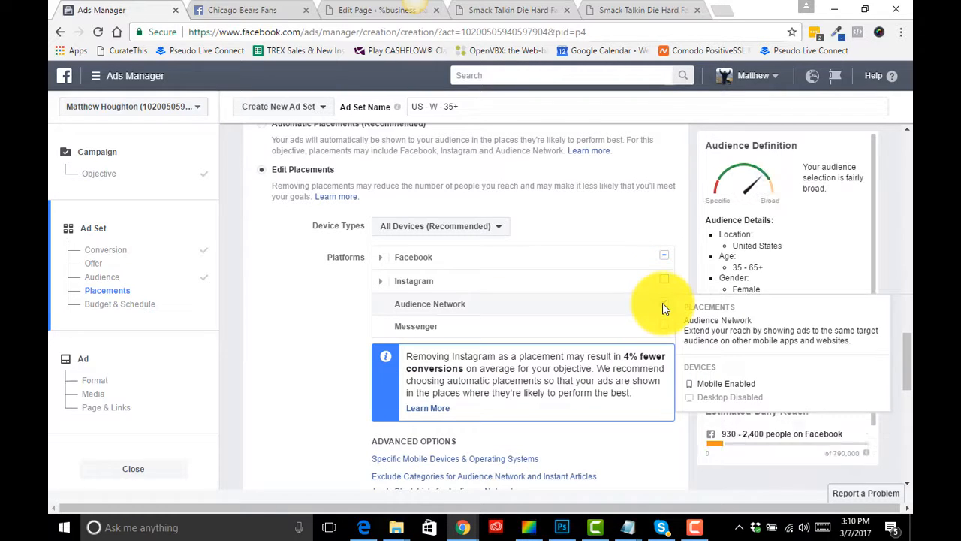
{"action": "left_click", "coordinate": [663, 302]}
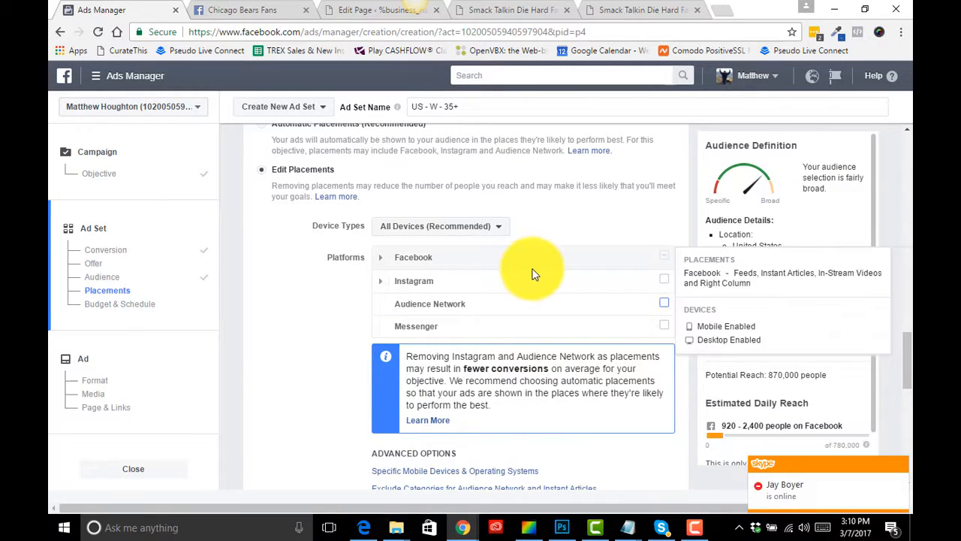
Exclude Right Column and Instant Articles from the Facebook placements, keeping only Feeds
{"action": "left_click", "coordinate": [382, 262]}
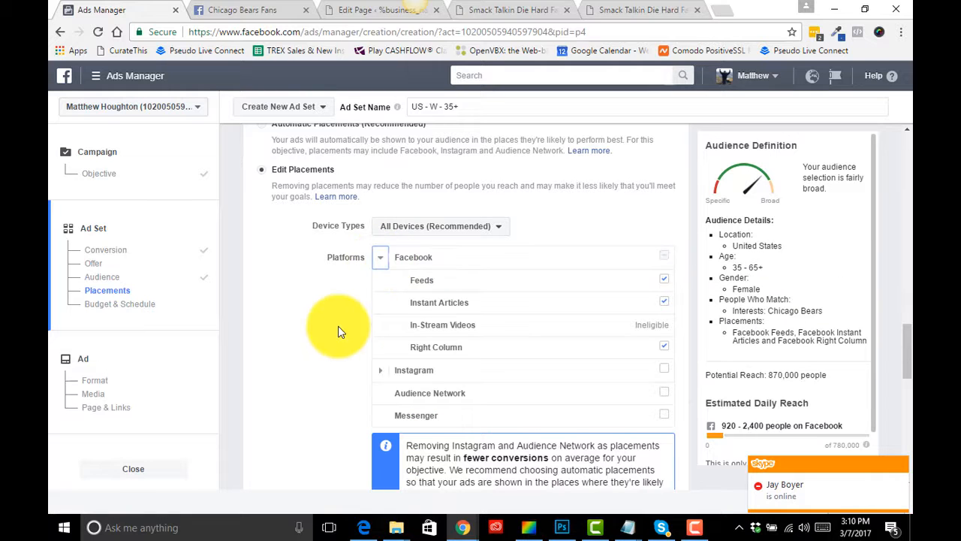
{"action": "scroll", "coordinate": [338, 326], "scroll_direction": "down", "scroll_amount": 1}
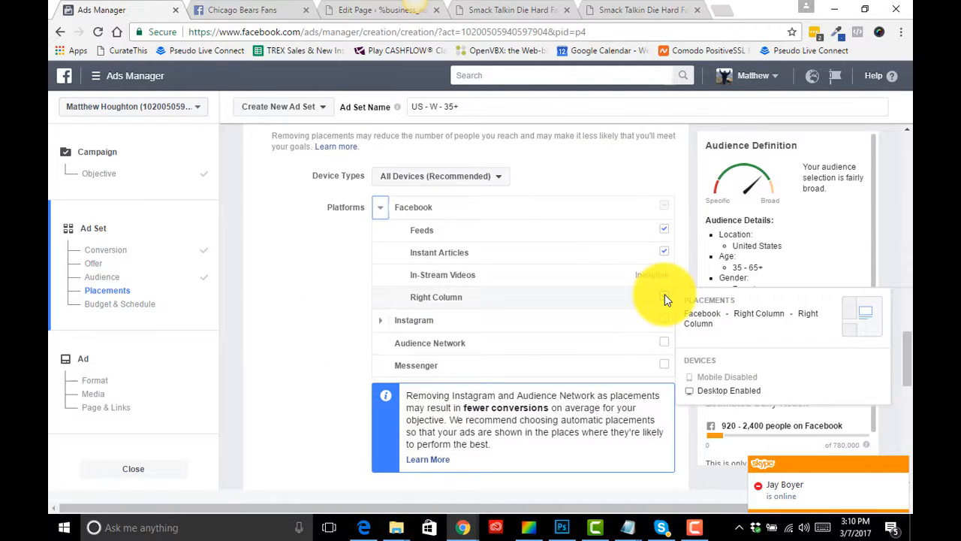
{"action": "left_click", "coordinate": [664, 253]}
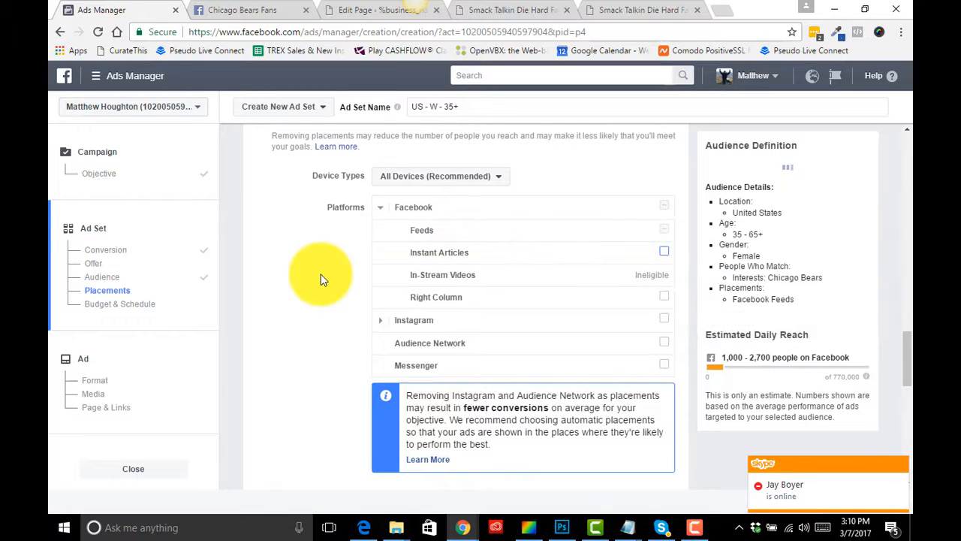
Restrict the ad set's mobile delivery to devices that are connected to Wi-Fi
{"action": "scroll", "coordinate": [321, 280], "scroll_direction": "down", "scroll_amount": 3}
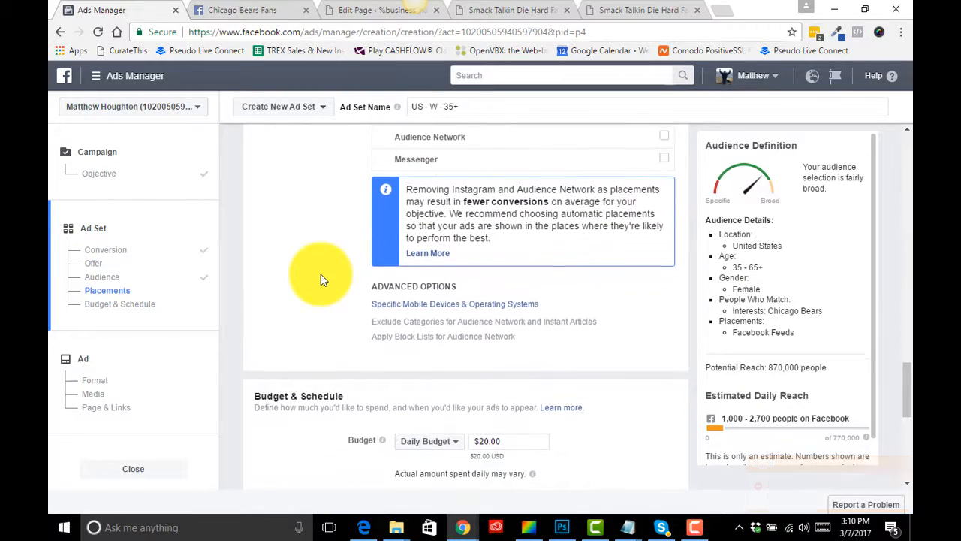
{"action": "left_click", "coordinate": [414, 308]}
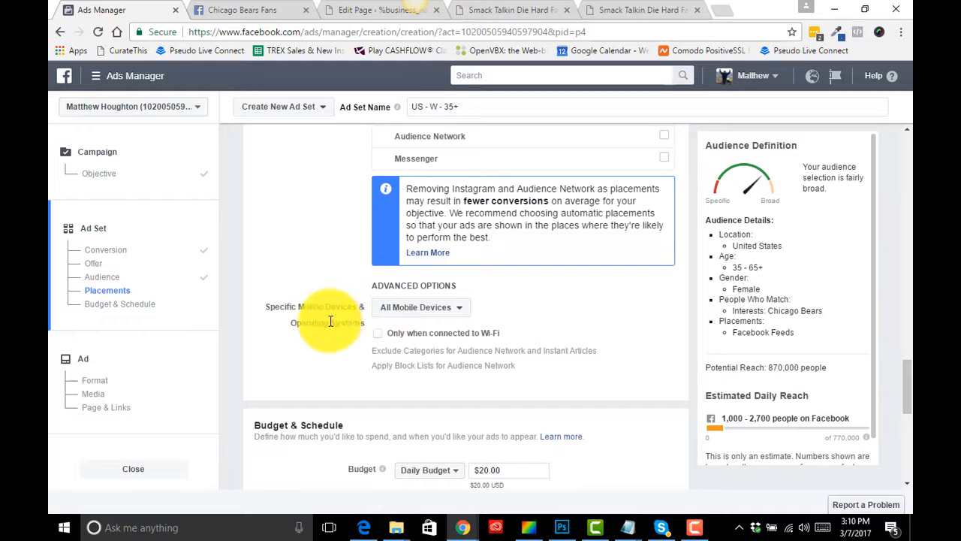
{"action": "left_click", "coordinate": [377, 335]}
Set the ad set's daily budget to $5.00
{"action": "scroll", "coordinate": [317, 361], "scroll_direction": "down", "scroll_amount": 2}
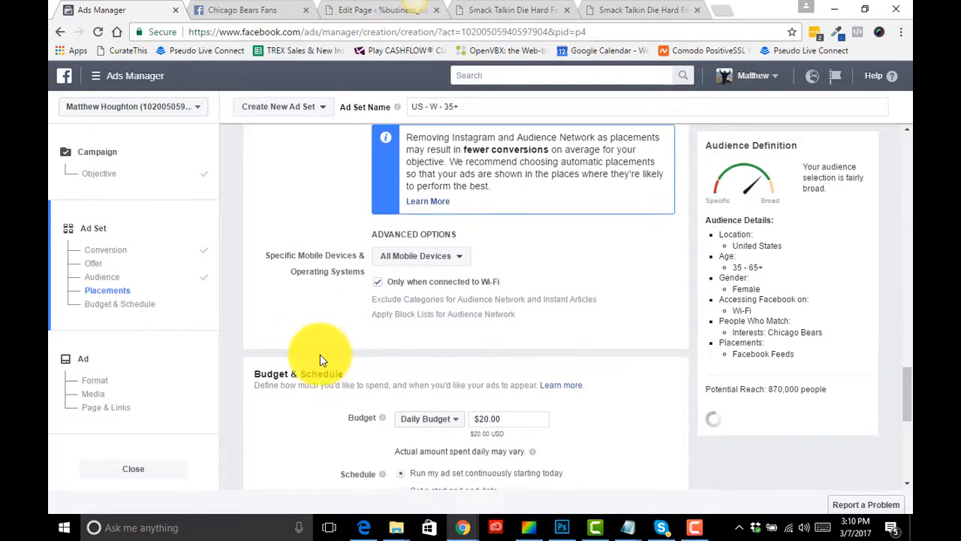
{"action": "left_click", "coordinate": [478, 322]}
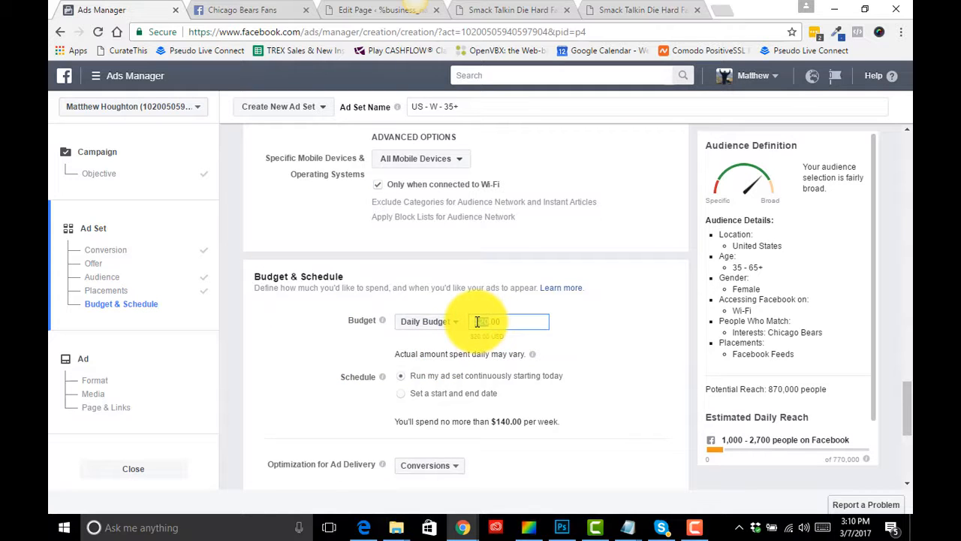
{"action": "left_click", "coordinate": [285, 392]}
Review the delivery optimization settings and the available conversion window options without changing the selection
{"action": "scroll", "coordinate": [286, 392], "scroll_direction": "down", "scroll_amount": 1}
{"action": "scroll", "coordinate": [327, 381], "scroll_direction": "down", "scroll_amount": 2}
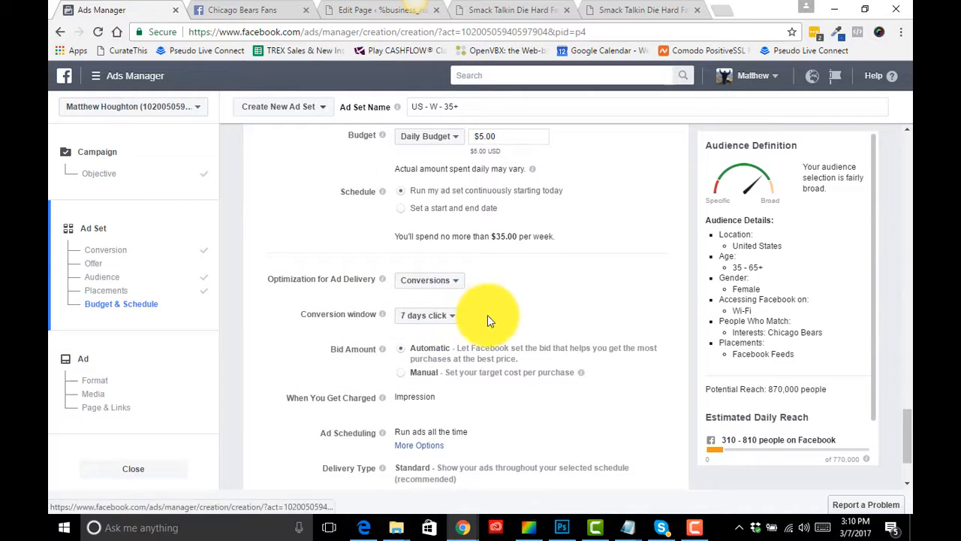
{"action": "scroll", "coordinate": [490, 318], "scroll_direction": "down", "scroll_amount": 2}
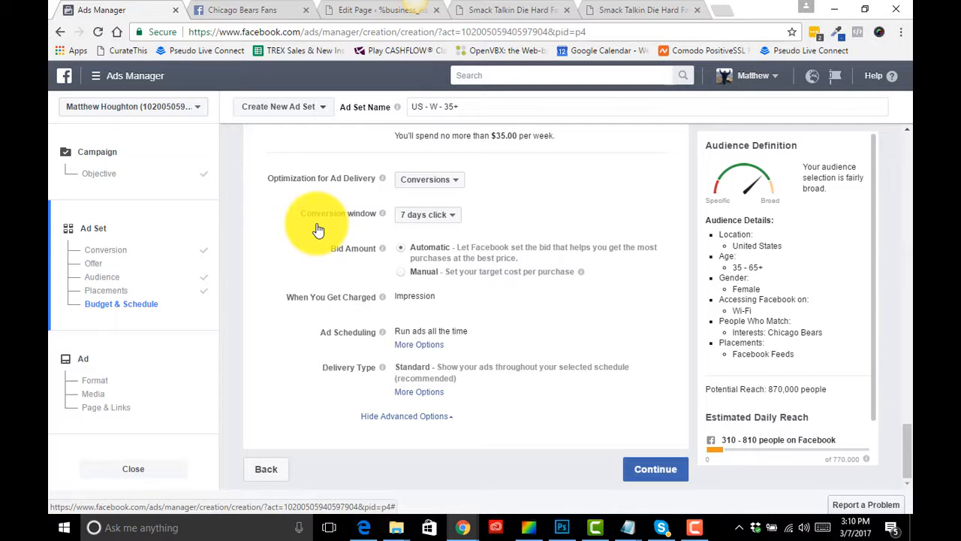
{"action": "left_click", "coordinate": [444, 216]}
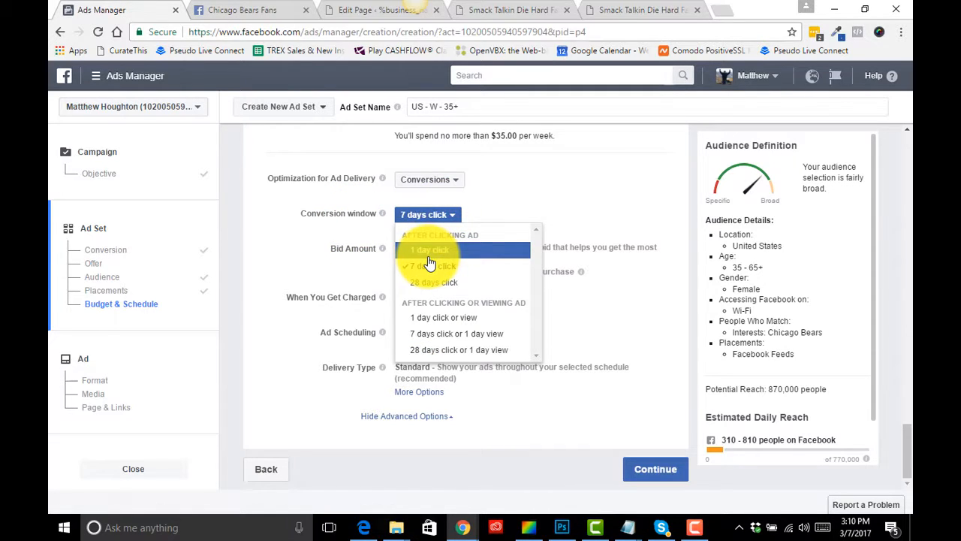
{"action": "left_click", "coordinate": [504, 200]}
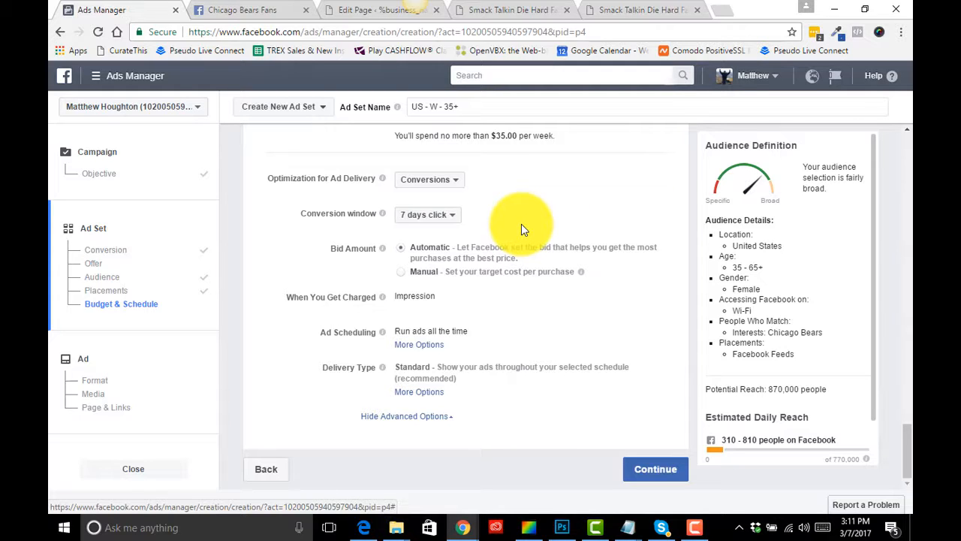
Rename the ad set as Chicago Bears and continue to the ad setup
{"action": "scroll", "coordinate": [523, 229], "scroll_direction": "up", "scroll_amount": 10}
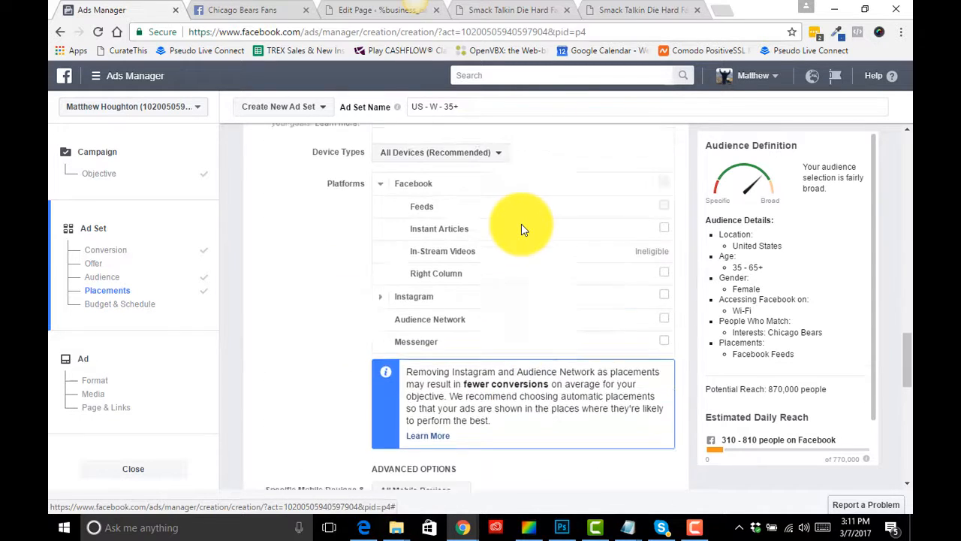
{"action": "scroll", "coordinate": [523, 229], "scroll_direction": "up", "scroll_amount": 10}
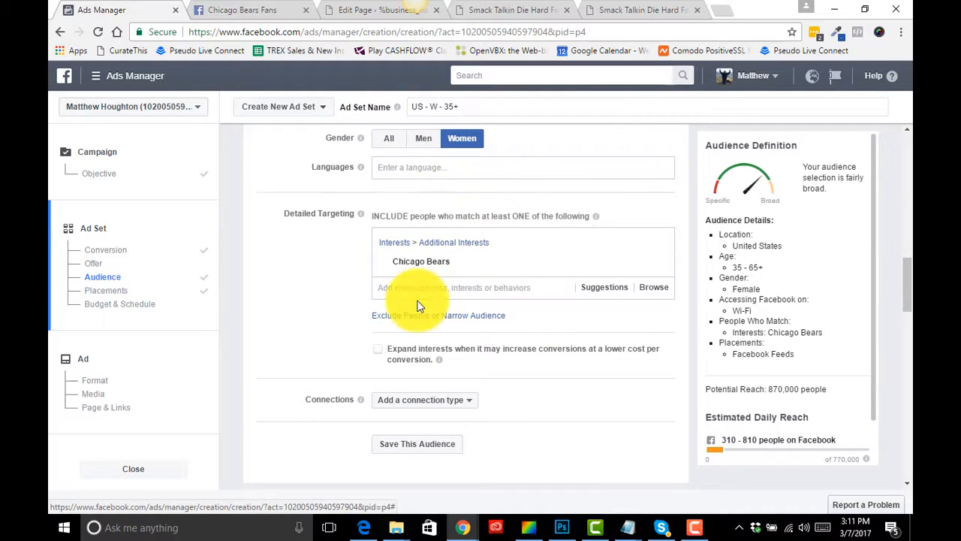
{"action": "left_click_drag", "start_coordinate": [467, 104], "coordinate": [406, 107]}
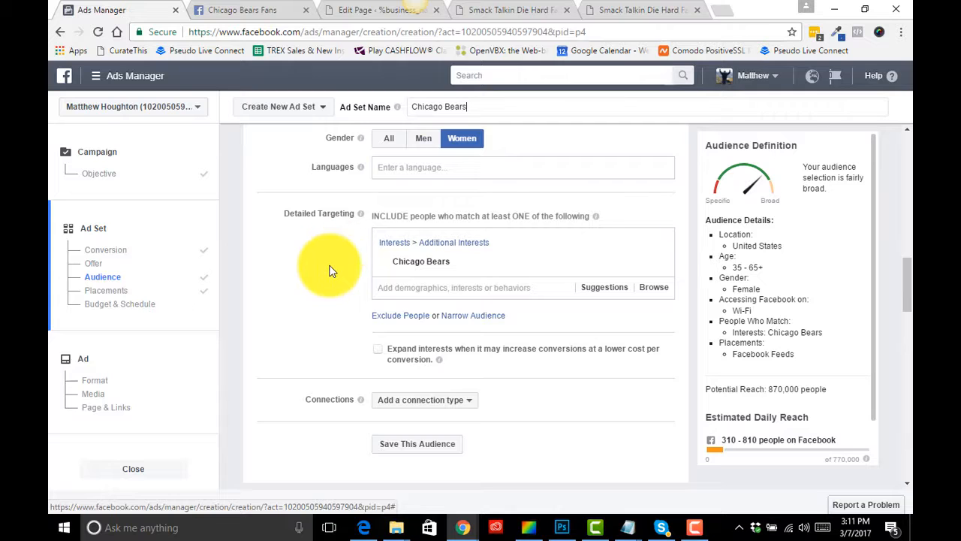
{"action": "scroll", "coordinate": [336, 325], "scroll_direction": "down", "scroll_amount": 8}
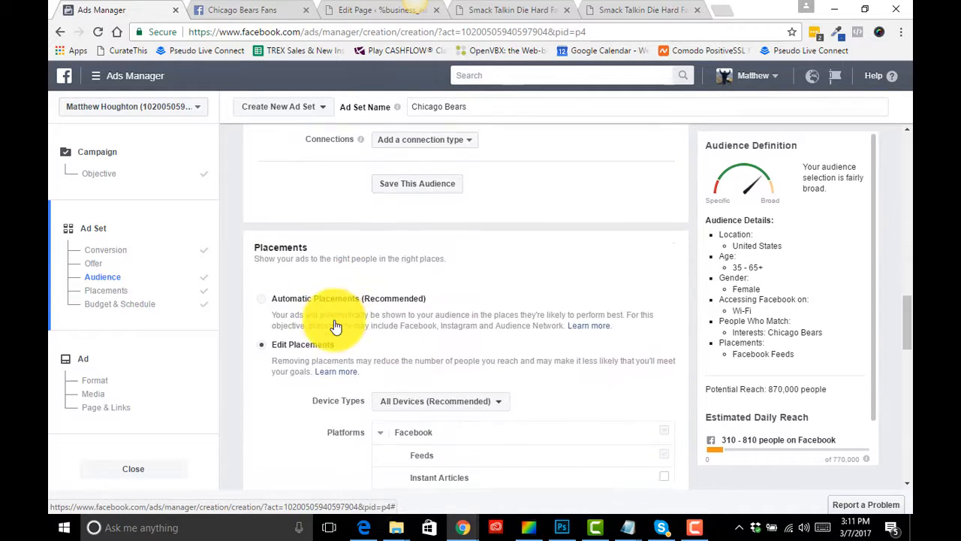
{"action": "scroll", "coordinate": [336, 325], "scroll_direction": "down", "scroll_amount": 10}
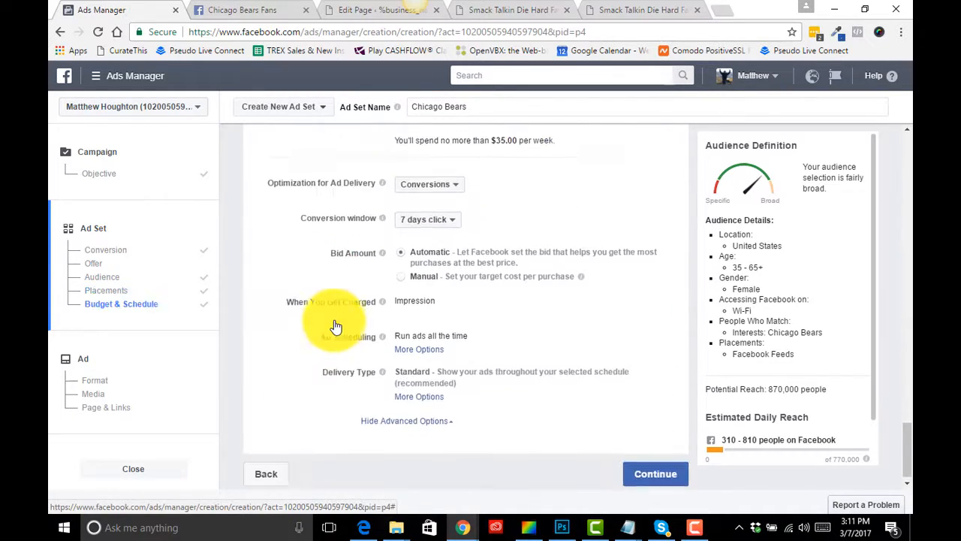
{"action": "left_click", "coordinate": [644, 468]}
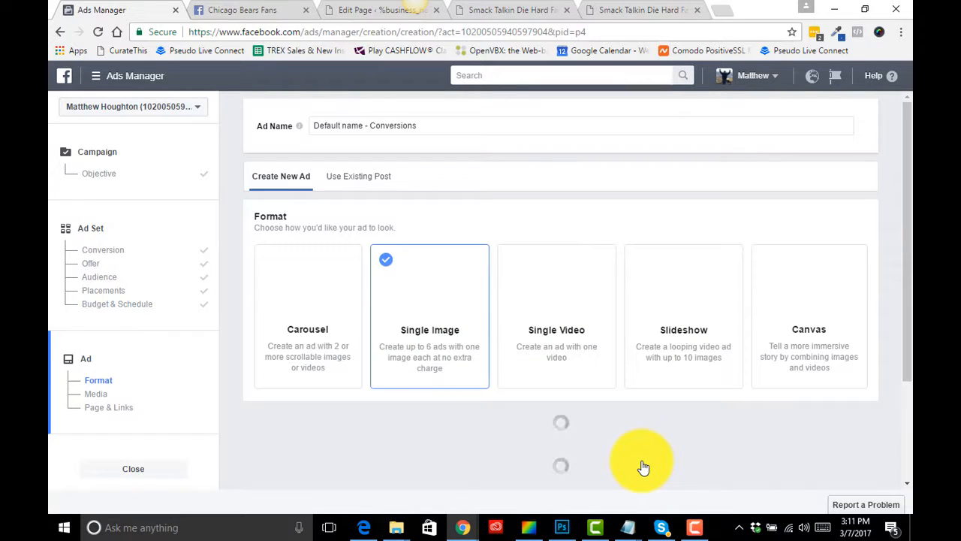
Base the ad on an existing post and connect it to the Chicago Bears Fans page
{"action": "left_click", "coordinate": [379, 183]}
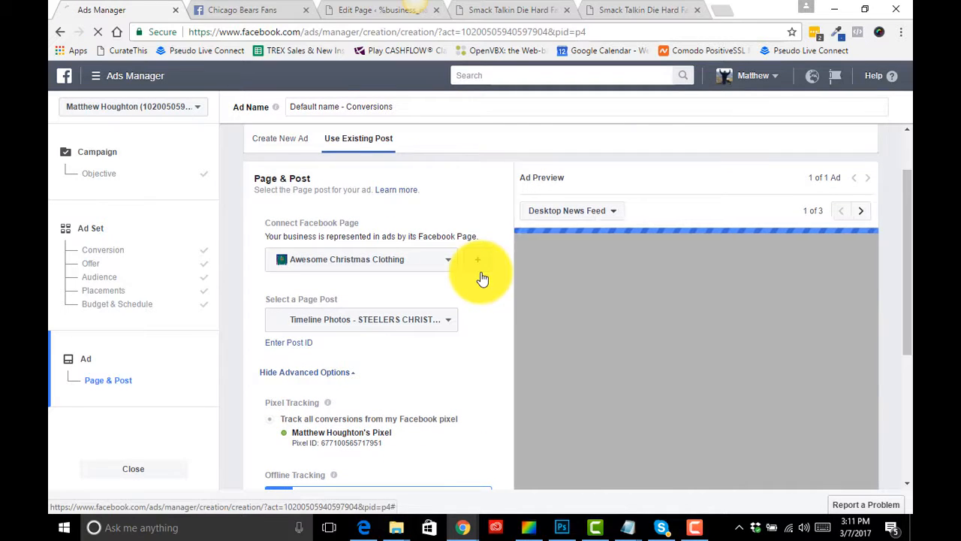
{"action": "left_click", "coordinate": [448, 265]}
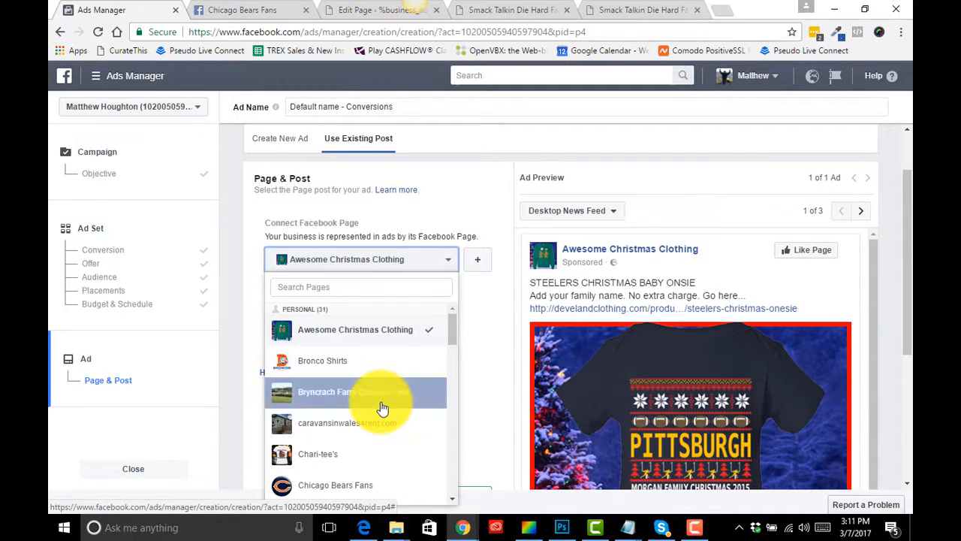
{"action": "scroll", "coordinate": [382, 406], "scroll_direction": "down", "scroll_amount": 3}
{"action": "scroll", "coordinate": [380, 408], "scroll_direction": "down", "scroll_amount": 1}
{"action": "scroll", "coordinate": [380, 408], "scroll_direction": "up", "scroll_amount": 2}
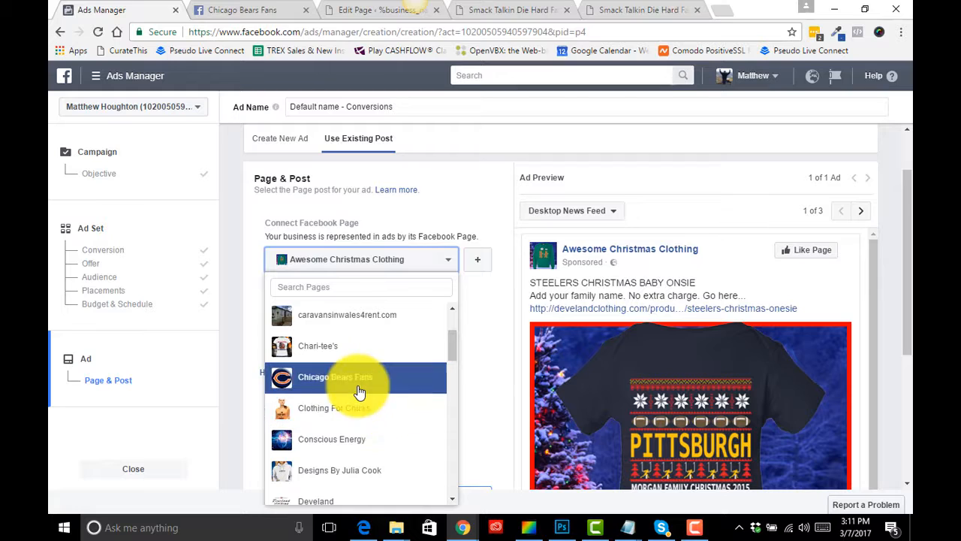
{"action": "left_click", "coordinate": [360, 392]}
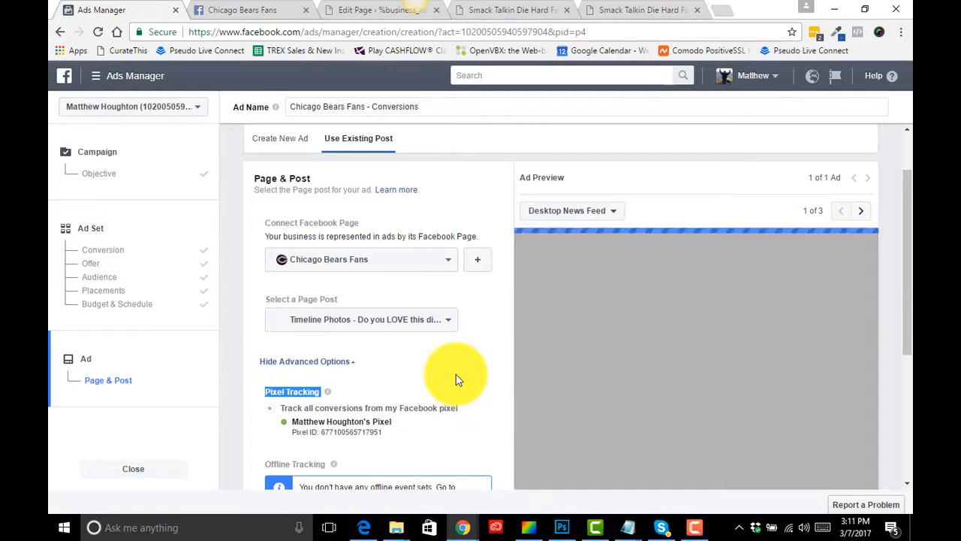
Select the "Do you LOVE this die hard fan tee shirt??" page post as the ad
{"action": "scroll", "coordinate": [456, 380], "scroll_direction": "down", "scroll_amount": 1}
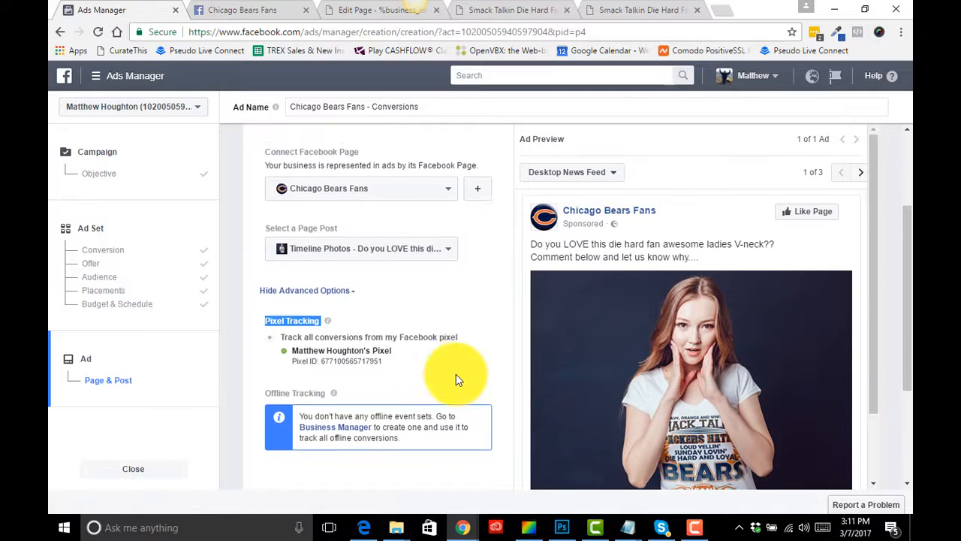
{"action": "left_click", "coordinate": [448, 248]}
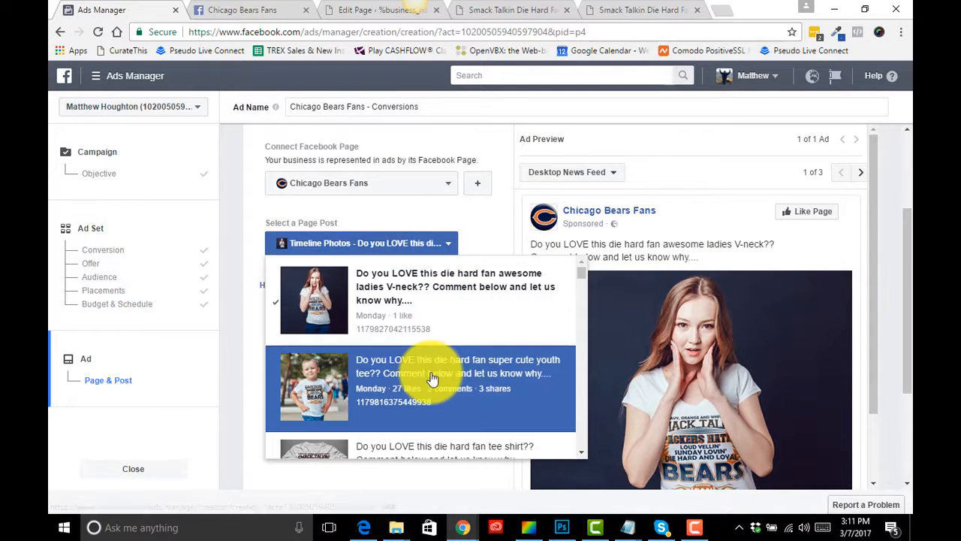
{"action": "scroll", "coordinate": [429, 368], "scroll_direction": "down", "scroll_amount": 2}
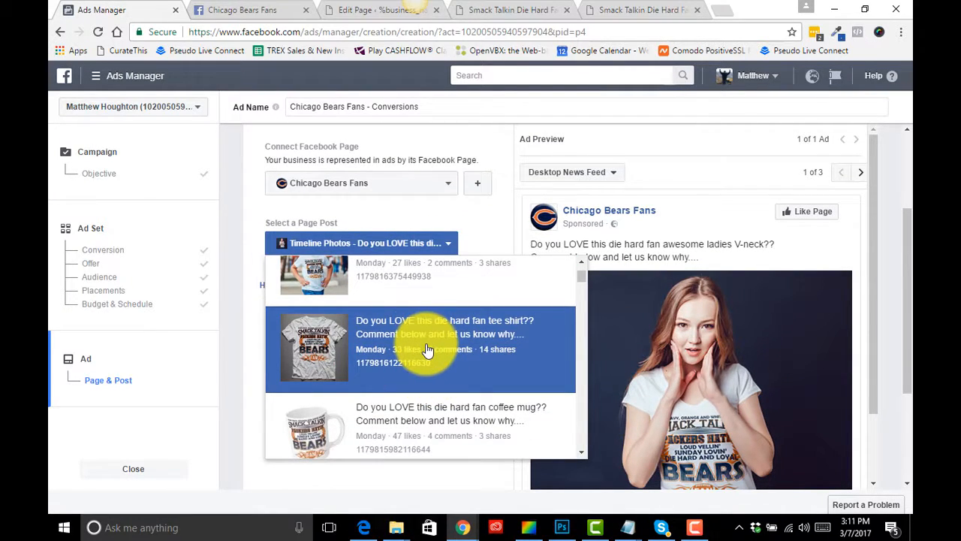
{"action": "left_click", "coordinate": [426, 351]}
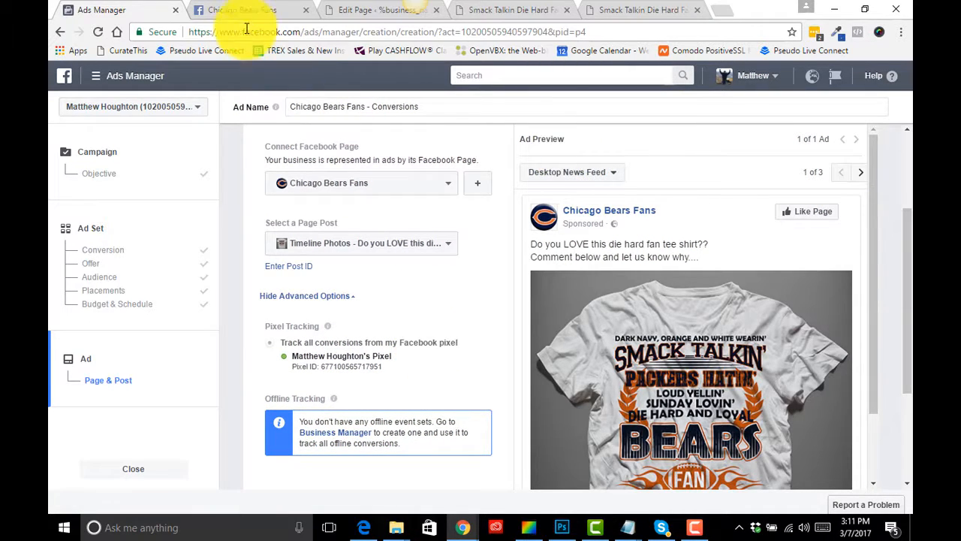
Open the tee shirt post's photo on the Chicago Bears Fans page and select the post ID in its web address
{"action": "left_click", "coordinate": [258, 9]}
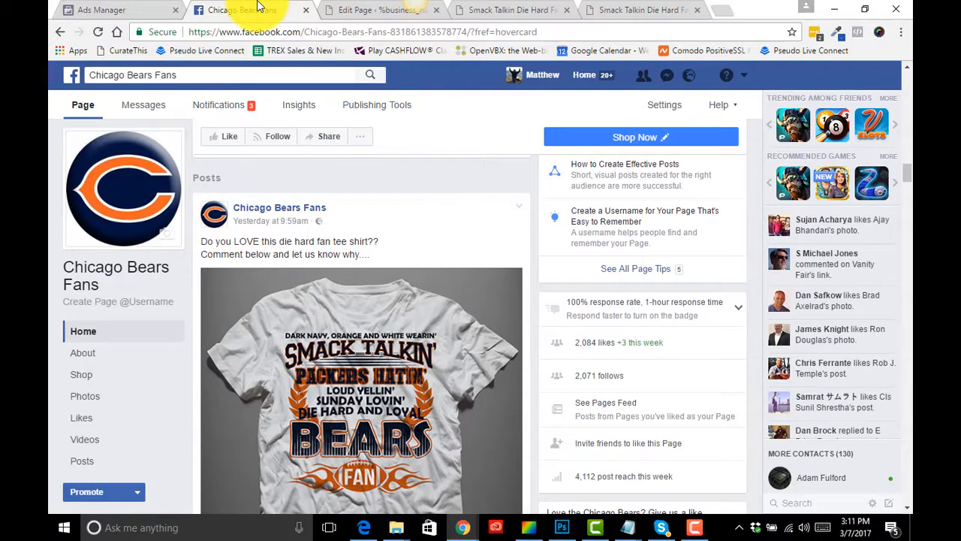
{"action": "left_click", "coordinate": [419, 370]}
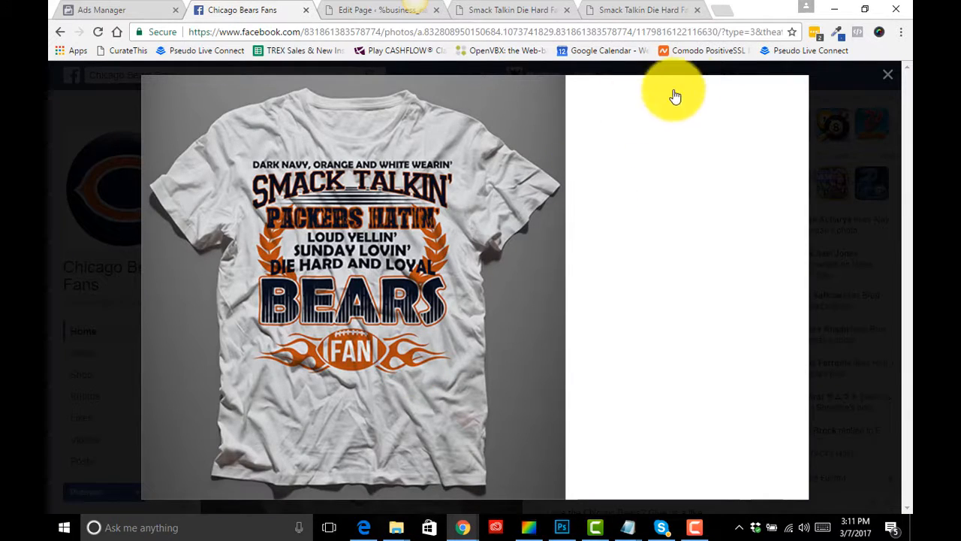
{"action": "left_click_drag", "start_coordinate": [719, 31], "coordinate": [640, 33]}
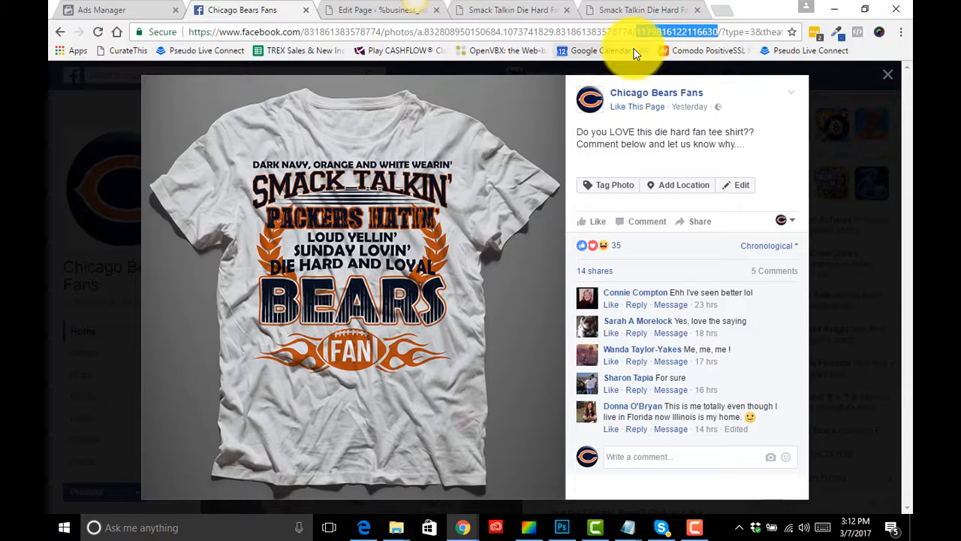
Return to Ads Manager and open the post ID entry for the ad, then check the page post list
{"action": "left_click", "coordinate": [101, 7]}
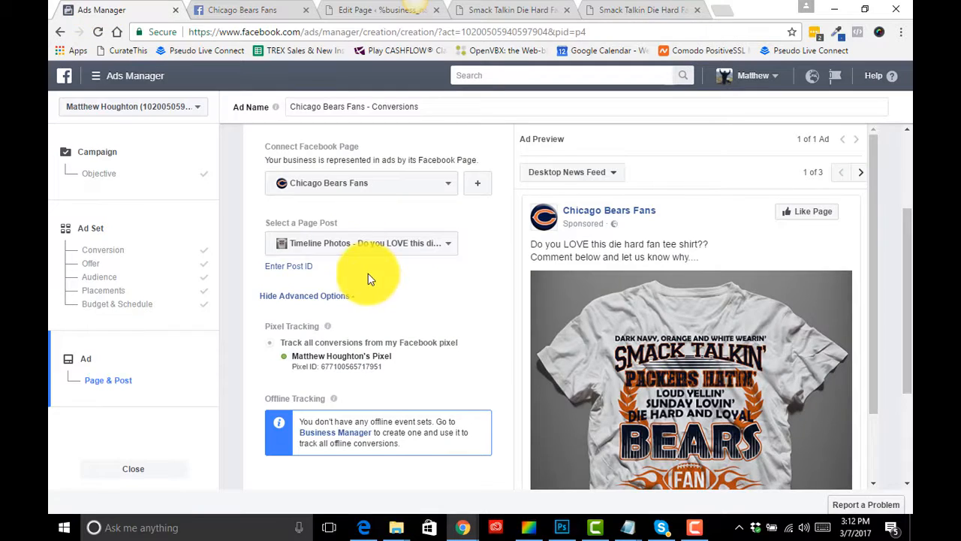
{"action": "left_click", "coordinate": [289, 267]}
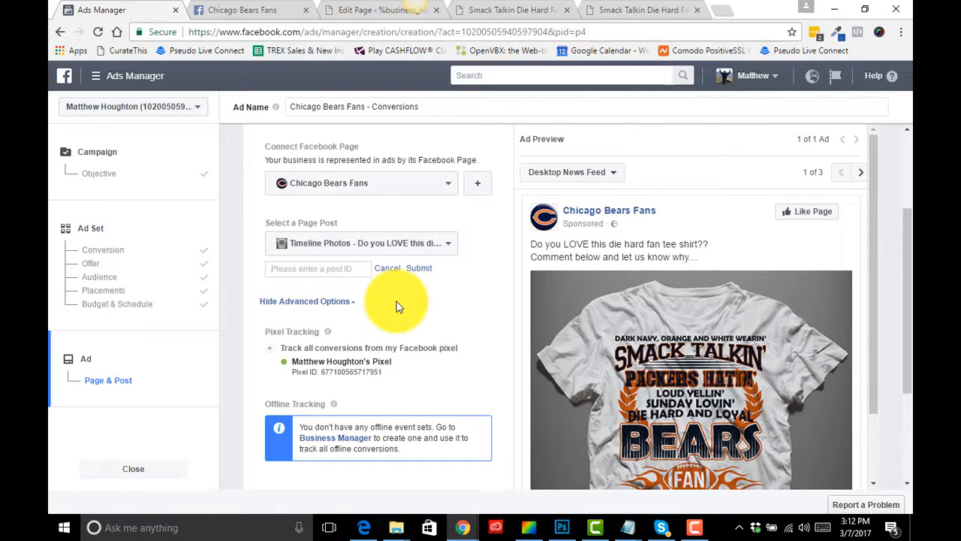
{"action": "left_click", "coordinate": [449, 244]}
{"action": "left_click", "coordinate": [454, 248]}
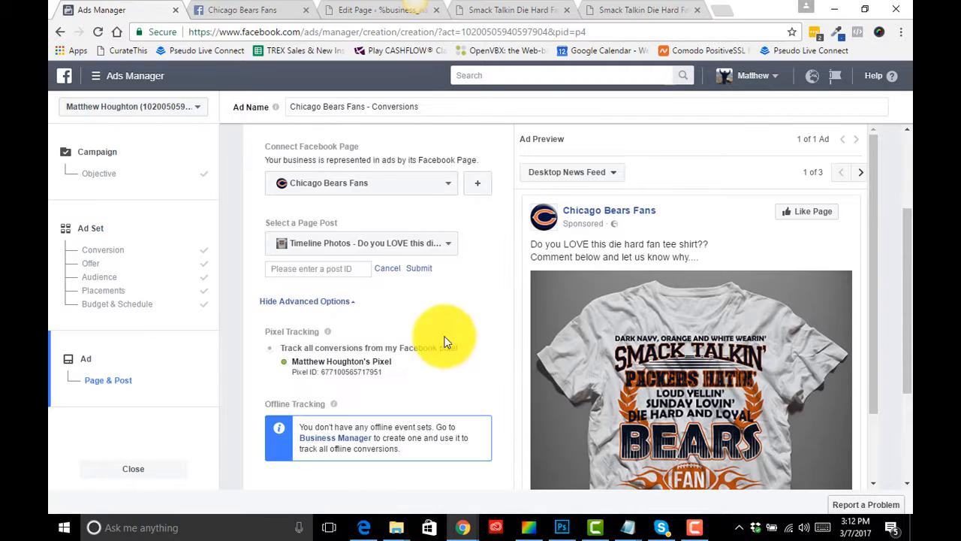
Place the order for the ad and continue to the campaign overview
{"action": "scroll", "coordinate": [441, 353], "scroll_direction": "down", "scroll_amount": 1}
{"action": "scroll", "coordinate": [441, 358], "scroll_direction": "down", "scroll_amount": 1}
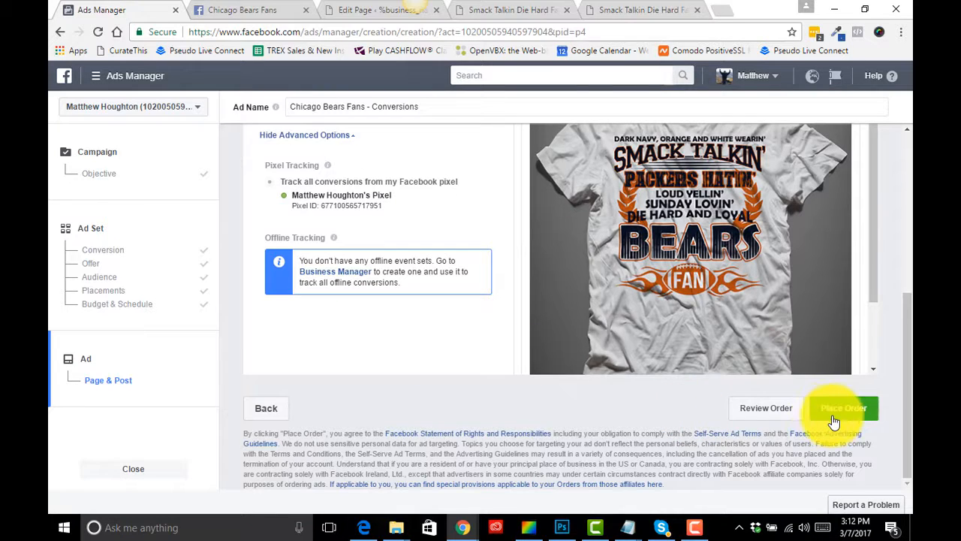
{"action": "left_click", "coordinate": [837, 419]}
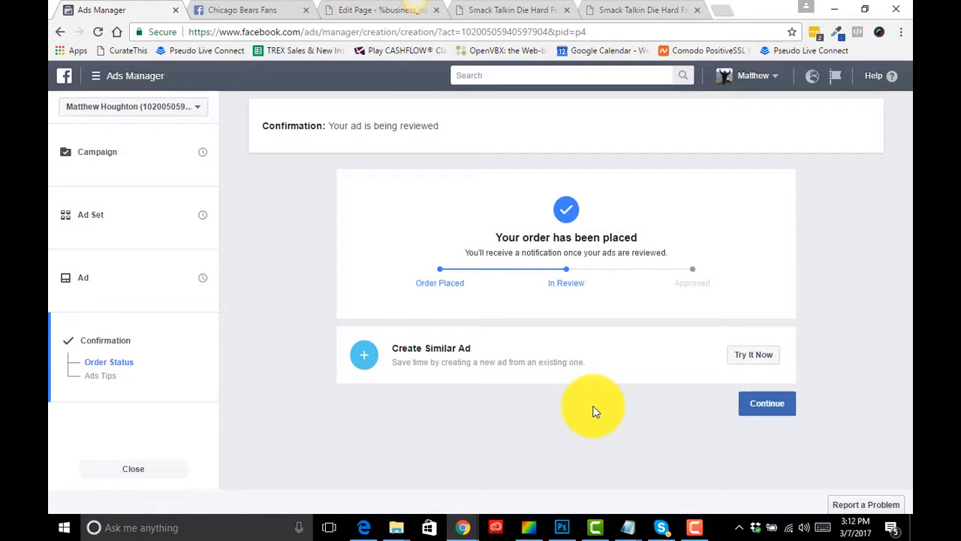
{"action": "left_click", "coordinate": [774, 405]}
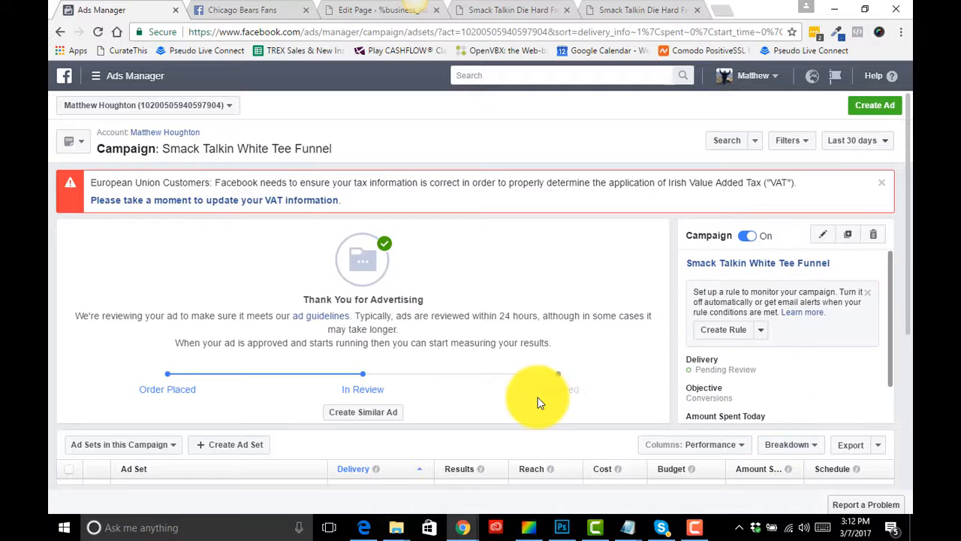
Open the Chicago Bears ad set in the Smack Talkin White Tee Funnel campaign, duplicate it and open the copy for editing
{"action": "scroll", "coordinate": [539, 403], "scroll_direction": "down", "scroll_amount": 3}
{"action": "scroll", "coordinate": [539, 403], "scroll_direction": "up", "scroll_amount": 2}
{"action": "scroll", "coordinate": [538, 403], "scroll_direction": "up", "scroll_amount": 1}
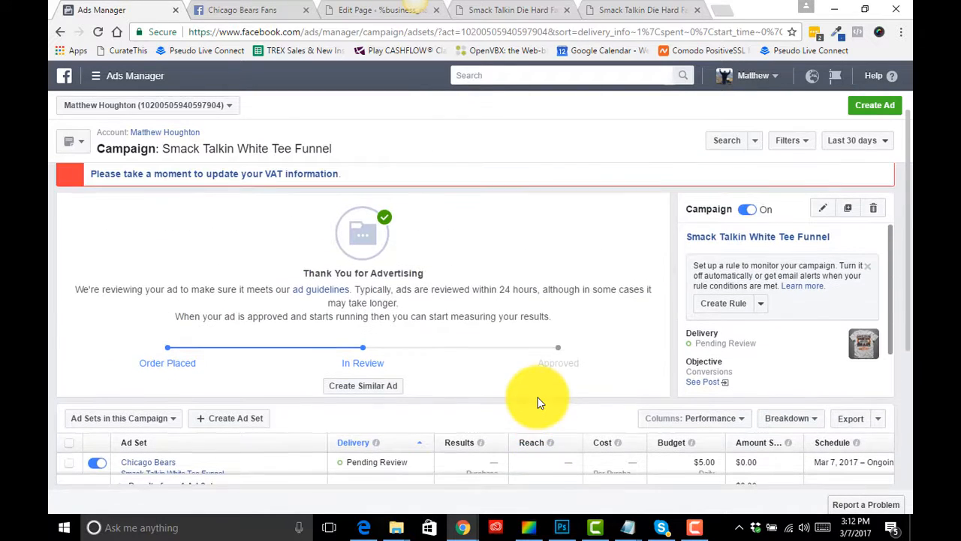
{"action": "scroll", "coordinate": [537, 400], "scroll_direction": "down", "scroll_amount": 1}
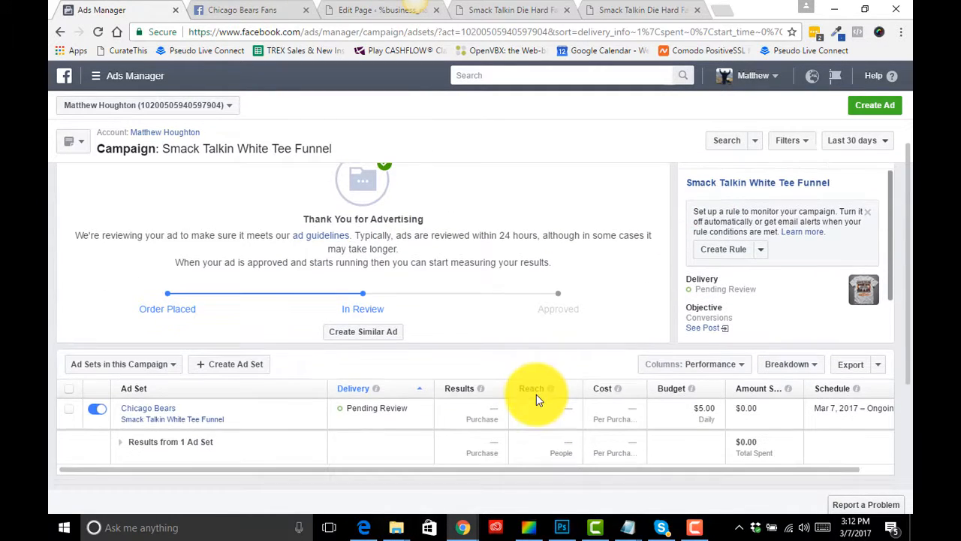
{"action": "left_click", "coordinate": [158, 418]}
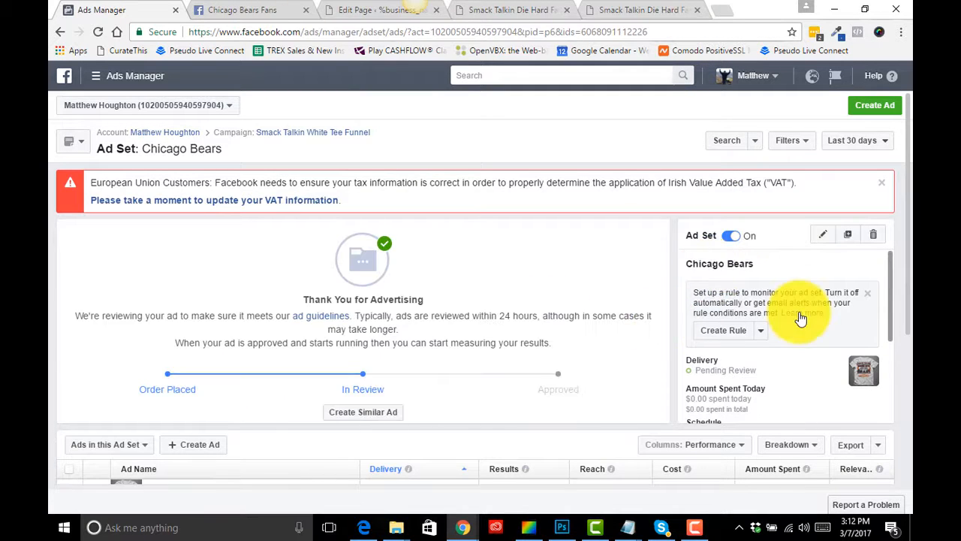
{"action": "left_click", "coordinate": [849, 238]}
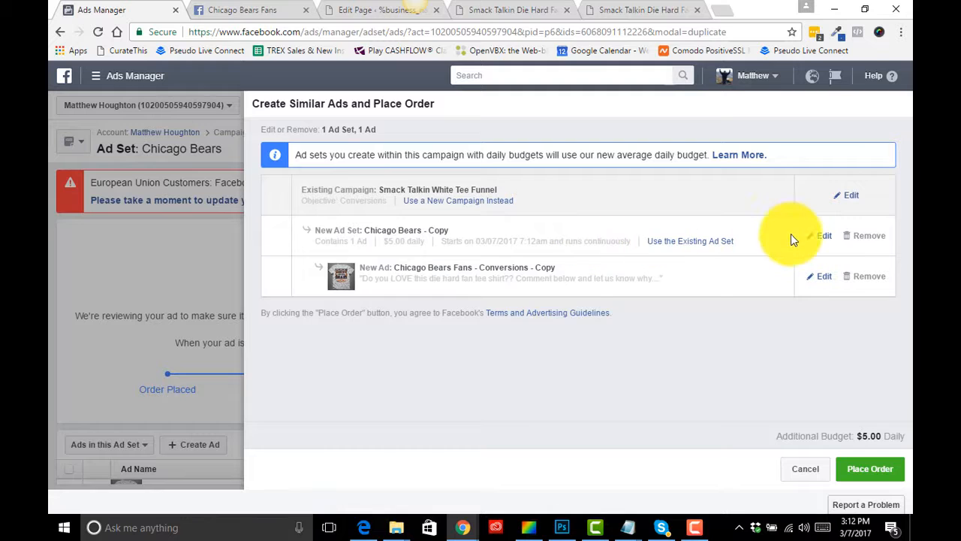
{"action": "left_click", "coordinate": [819, 235]}
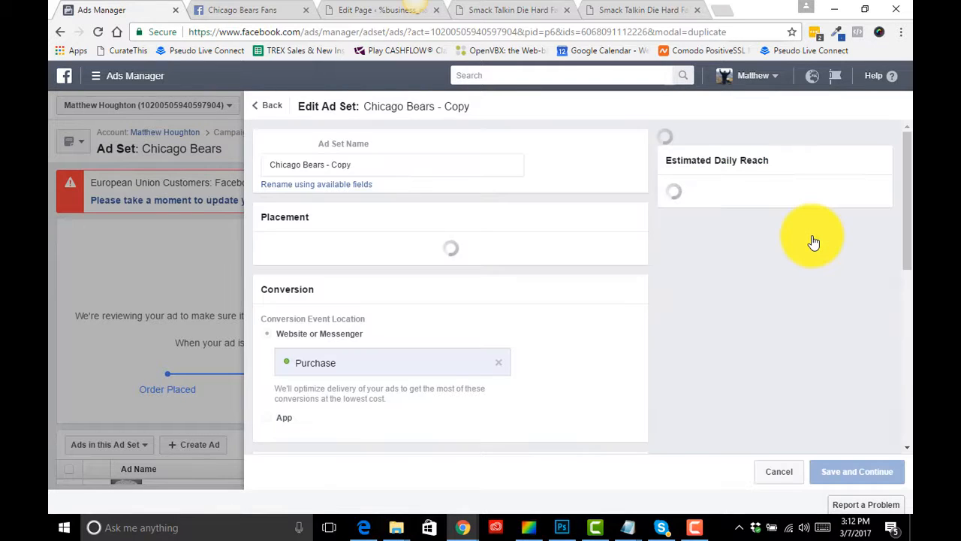
Replace the Chicago Bears interest in the copy's detailed targeting with the suggested interest Chicago Bears on 247Sports
{"action": "scroll", "coordinate": [630, 268], "scroll_direction": "down", "scroll_amount": 3}
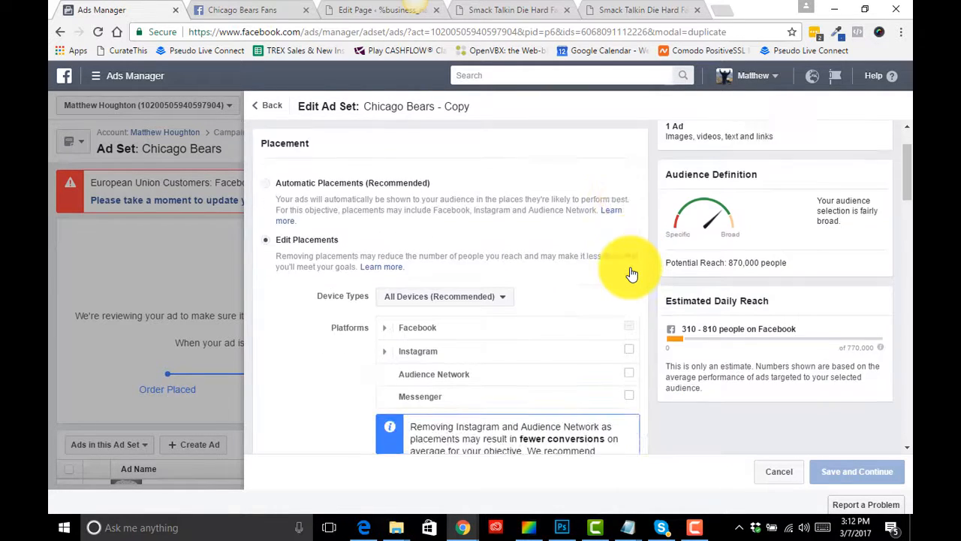
{"action": "scroll", "coordinate": [632, 273], "scroll_direction": "down", "scroll_amount": 6}
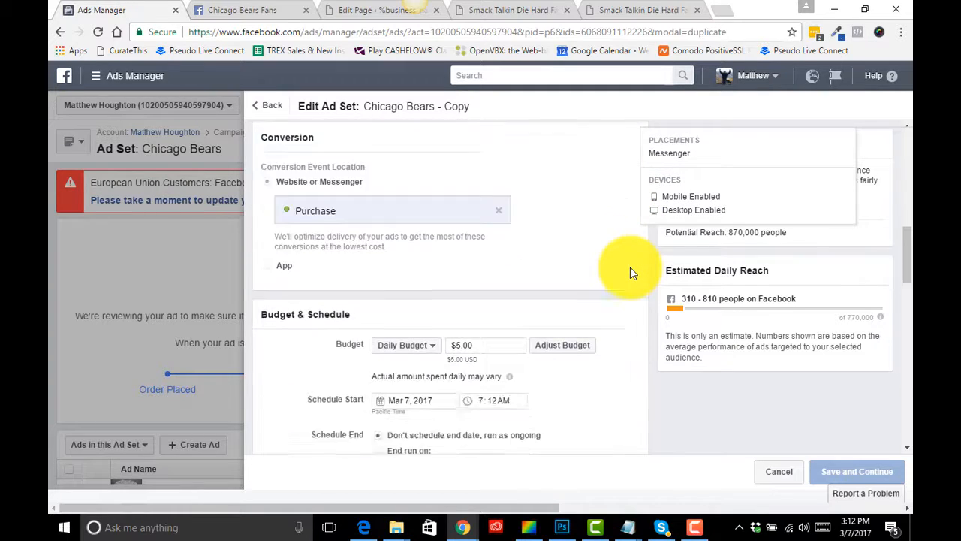
{"action": "scroll", "coordinate": [630, 272], "scroll_direction": "down", "scroll_amount": 6}
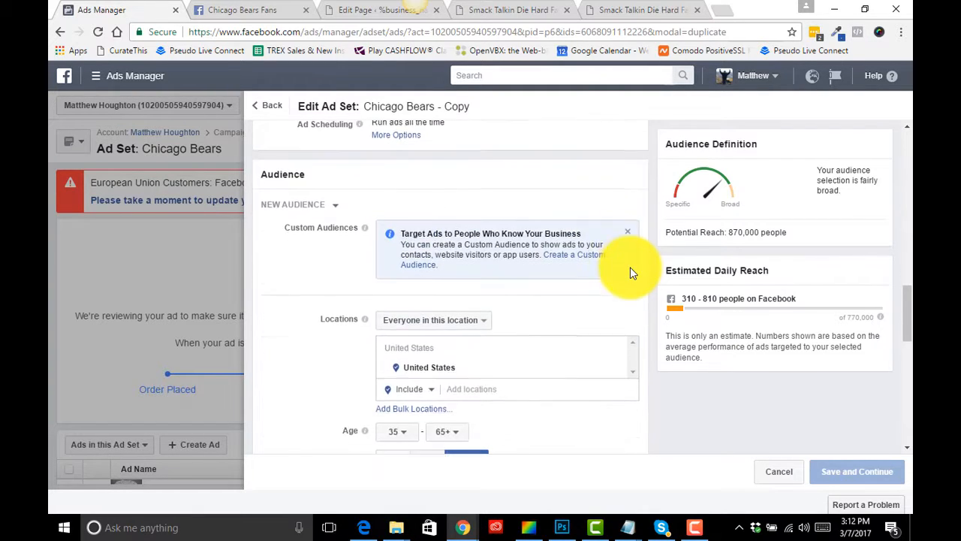
{"action": "scroll", "coordinate": [631, 269], "scroll_direction": "down", "scroll_amount": 3}
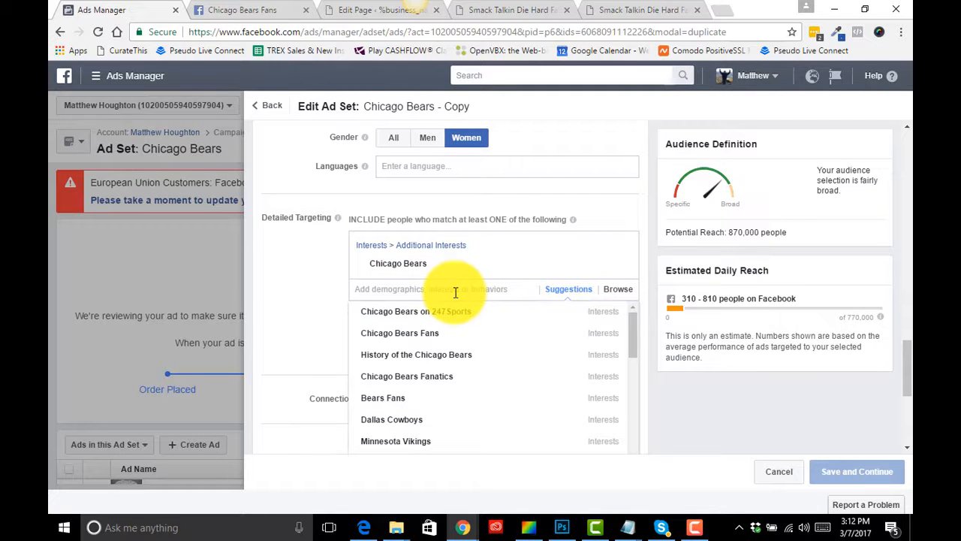
{"action": "mouse_move", "coordinate": [439, 314]}
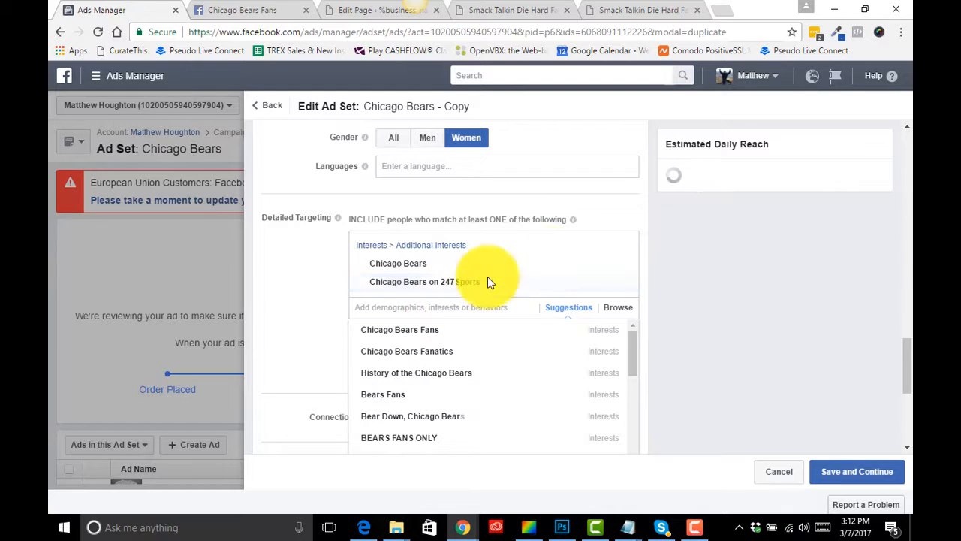
{"action": "mouse_move", "coordinate": [579, 262]}
{"action": "left_click", "coordinate": [623, 266]}
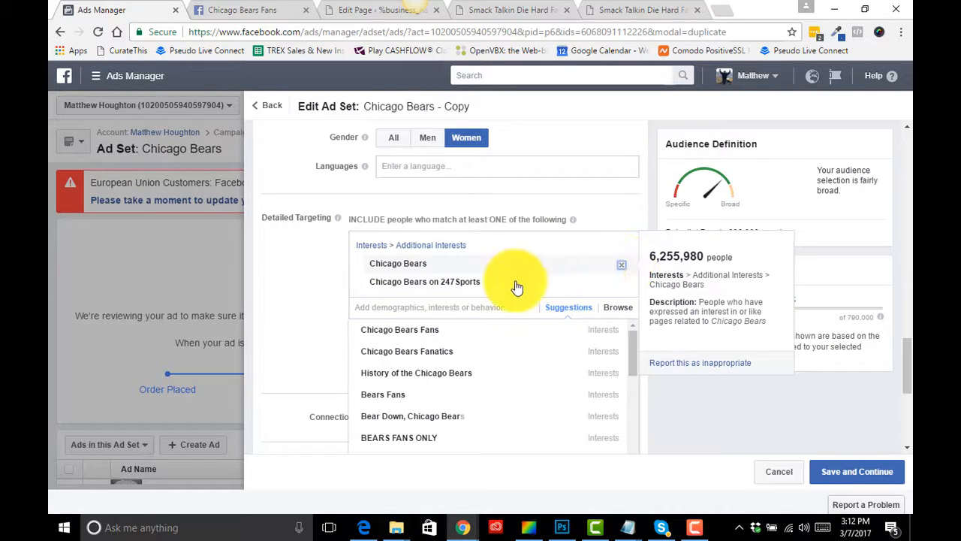
Rename the copied ad set with its interest name, "Chicago Bears on 247Sports", save it and place the order
{"action": "left_click_drag", "start_coordinate": [486, 269], "coordinate": [371, 262]}
{"action": "right_click", "coordinate": [371, 263]}
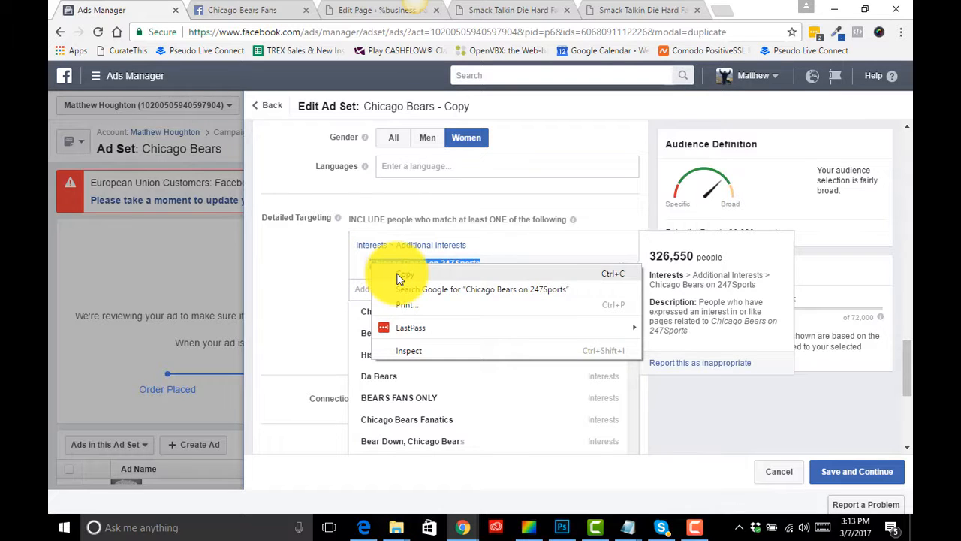
{"action": "left_click", "coordinate": [390, 272]}
{"action": "scroll", "coordinate": [311, 267], "scroll_direction": "up", "scroll_amount": 15}
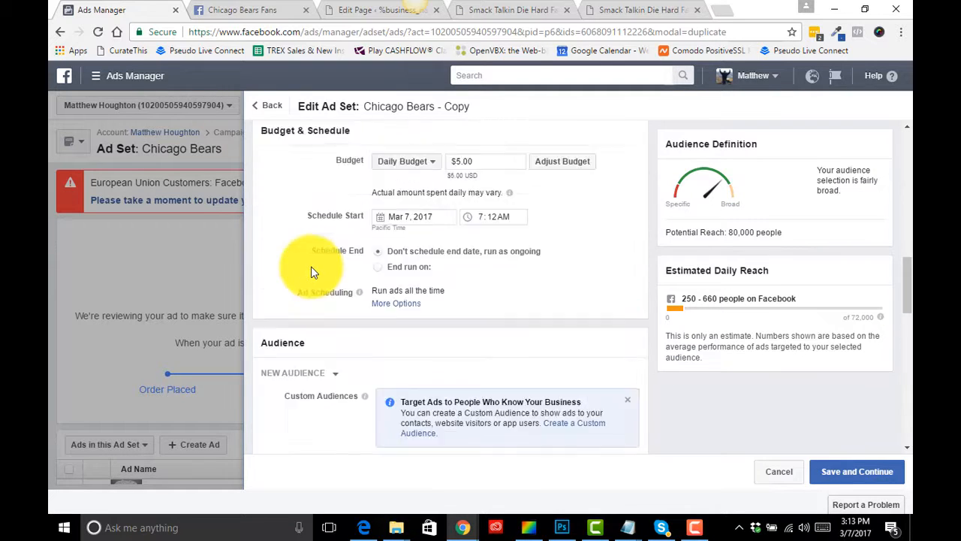
{"action": "scroll", "coordinate": [311, 267], "scroll_direction": "up", "scroll_amount": 5}
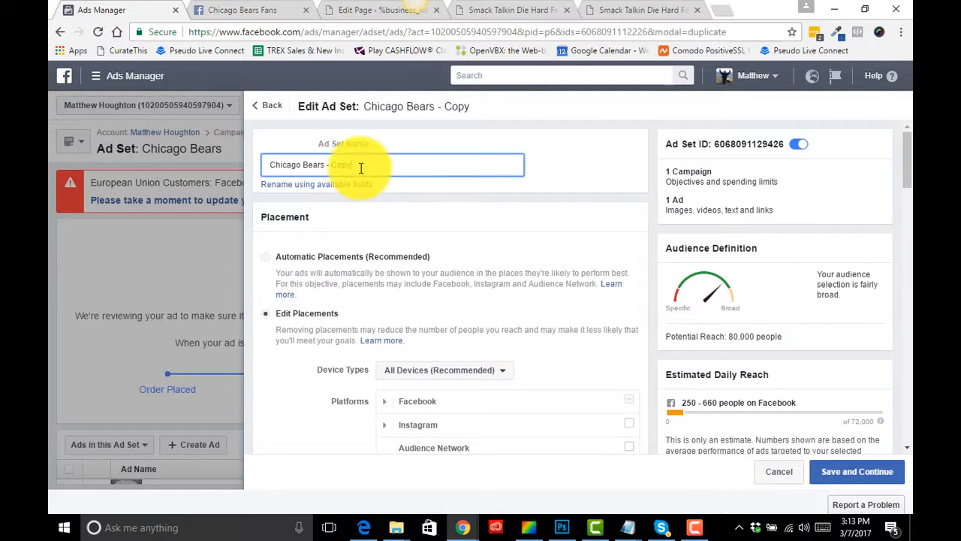
{"action": "left_click_drag", "start_coordinate": [360, 165], "coordinate": [242, 167]}
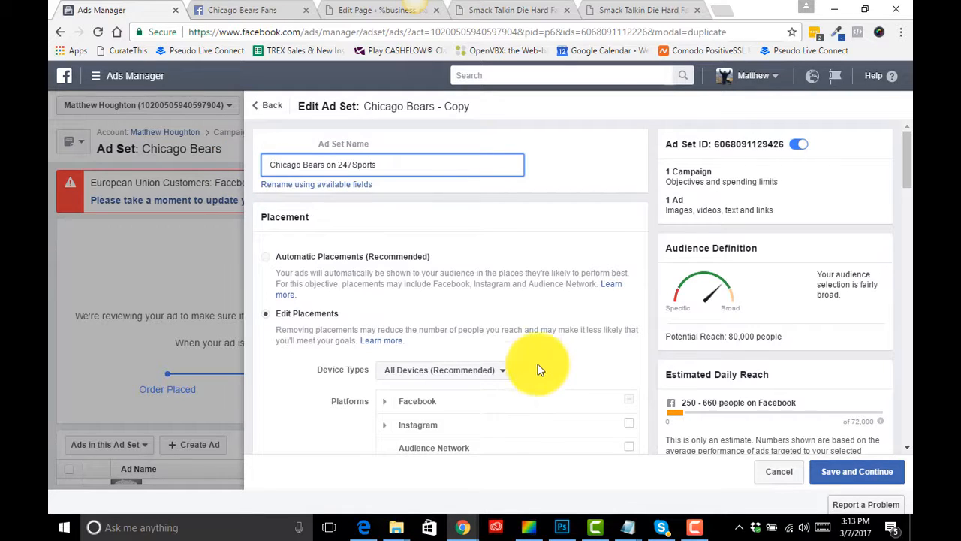
{"action": "left_click", "coordinate": [824, 473]}
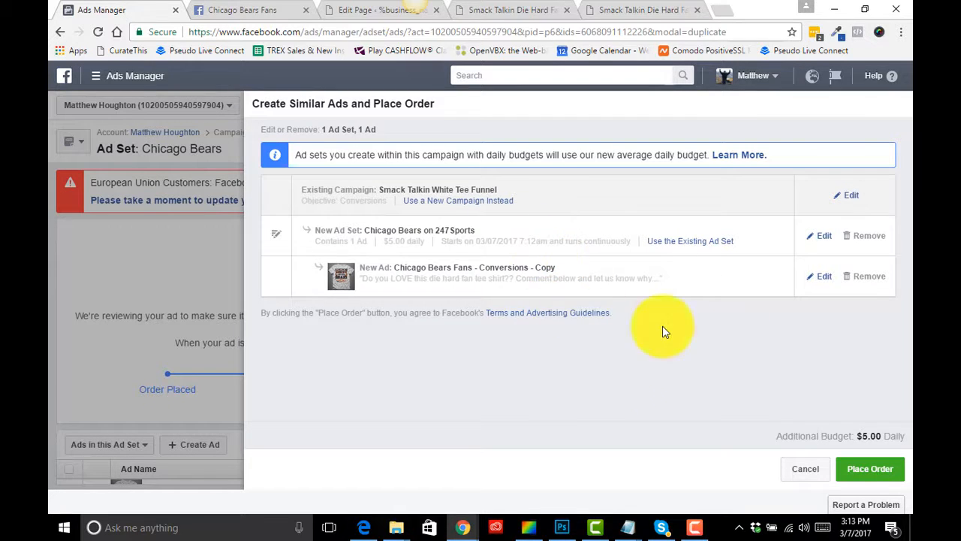
{"action": "left_click", "coordinate": [854, 468]}
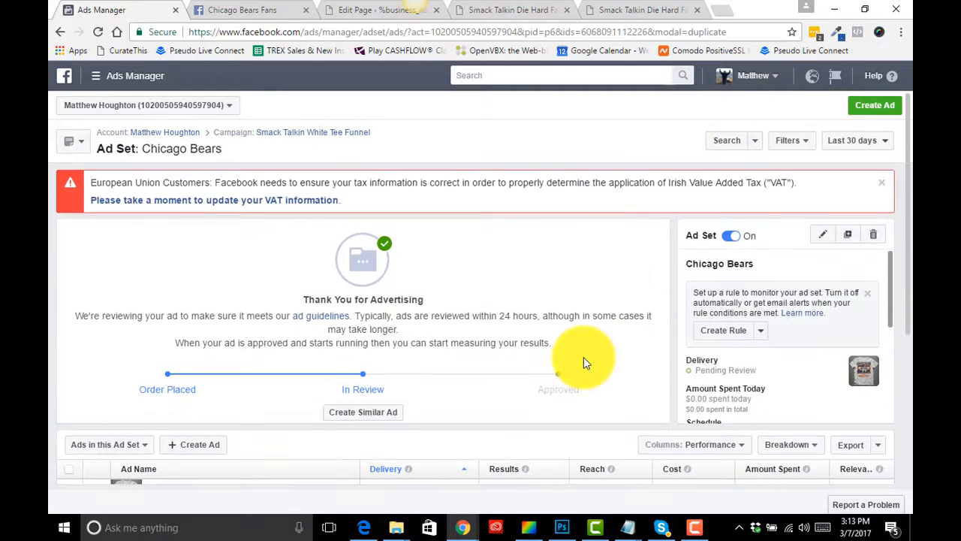
Duplicate the Chicago Bears ad set again and replace the copy's Chicago Bears interest with Chicago Bears Fans
{"action": "left_click", "coordinate": [848, 236]}
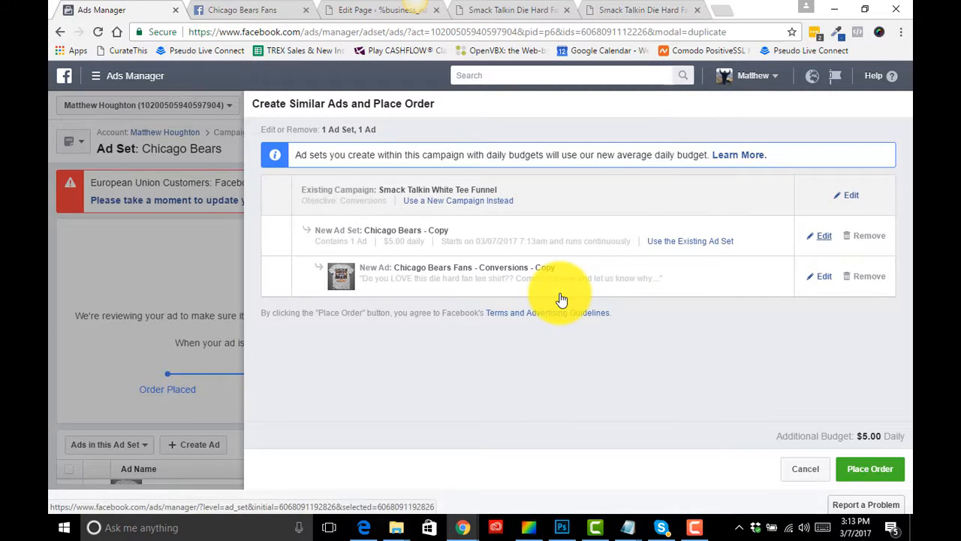
{"action": "scroll", "coordinate": [430, 318], "scroll_direction": "down", "scroll_amount": 5}
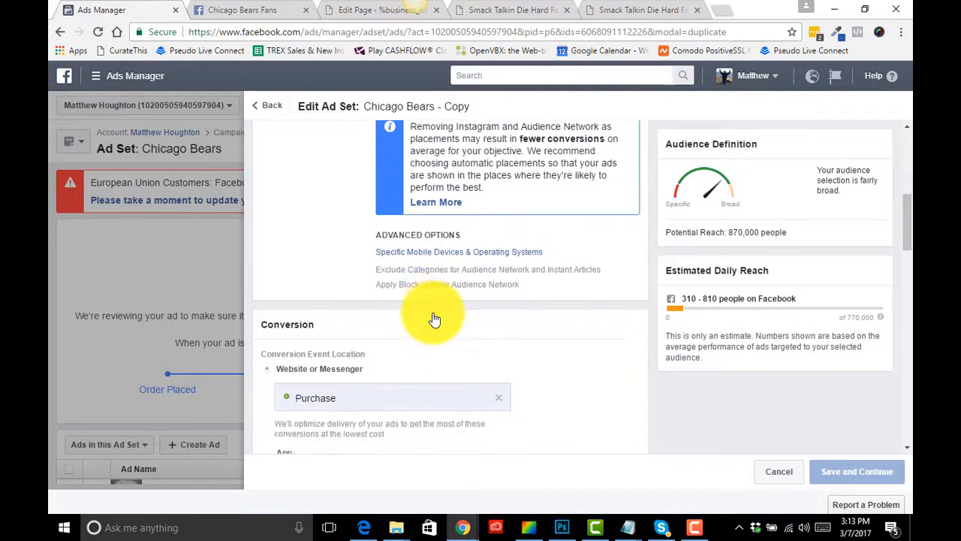
{"action": "scroll", "coordinate": [434, 319], "scroll_direction": "down", "scroll_amount": 12}
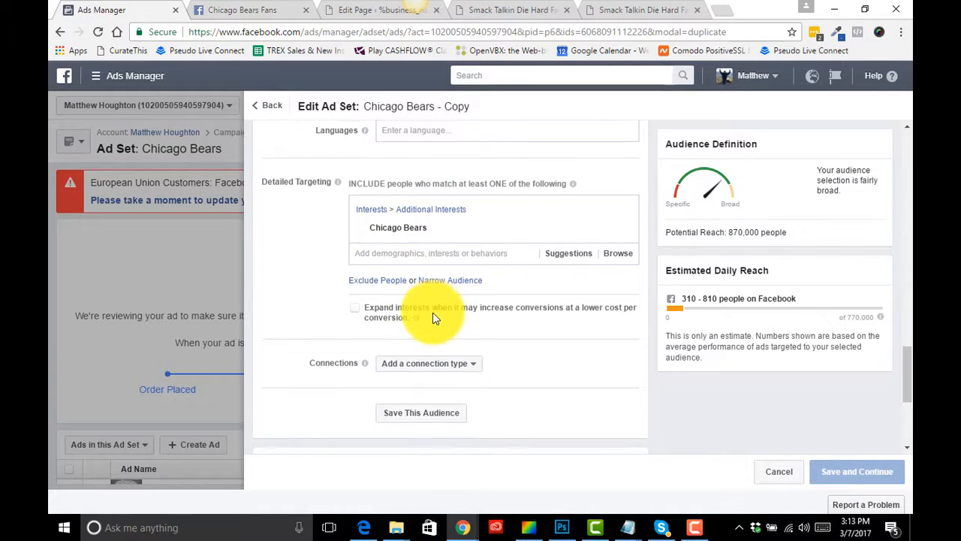
{"action": "scroll", "coordinate": [429, 317], "scroll_direction": "down", "scroll_amount": 1}
{"action": "scroll", "coordinate": [409, 305], "scroll_direction": "up", "scroll_amount": 2}
{"action": "mouse_move", "coordinate": [368, 262]}
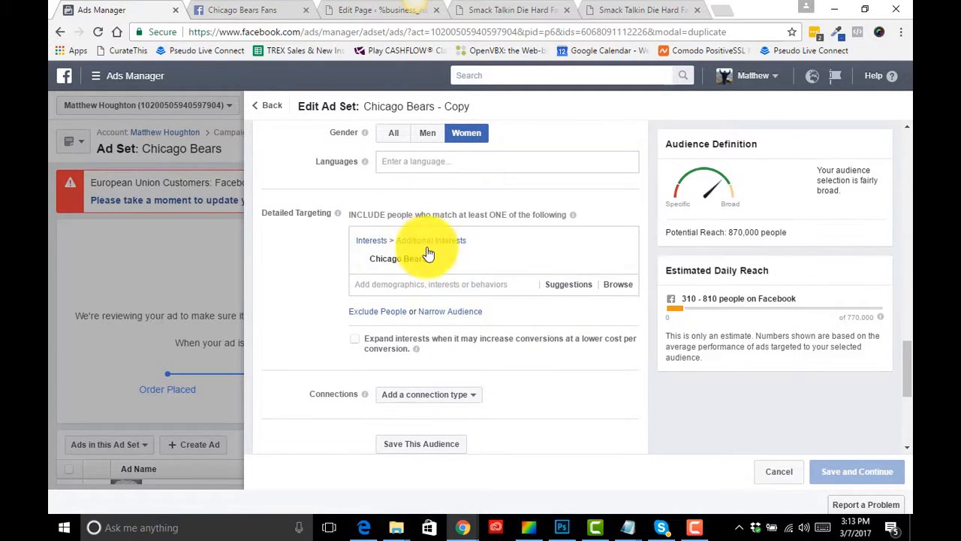
{"action": "left_click", "coordinate": [399, 285]}
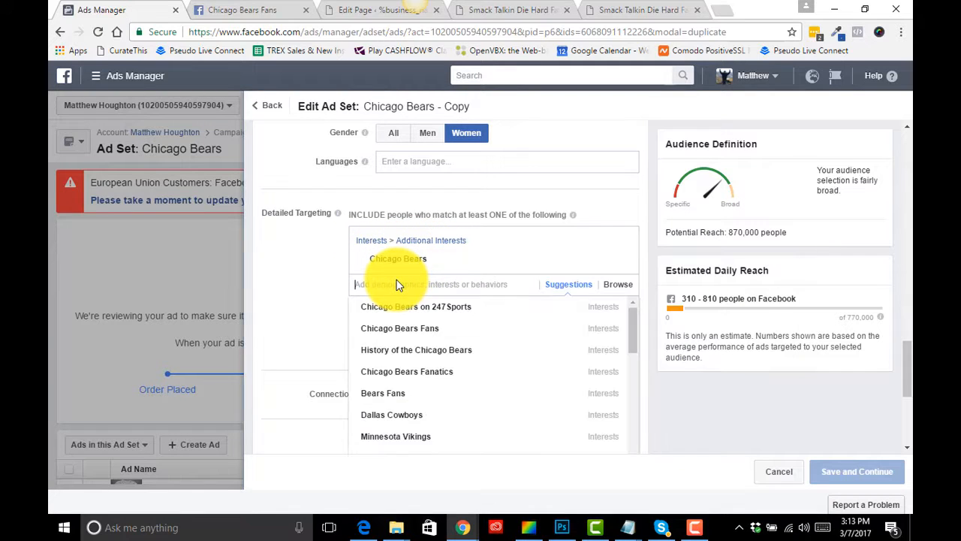
{"action": "left_click", "coordinate": [403, 329]}
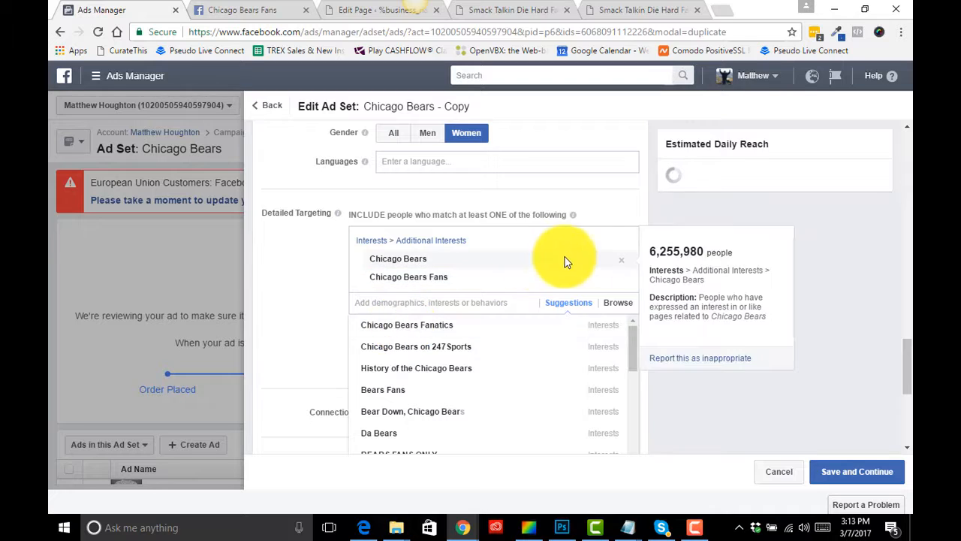
{"action": "left_click", "coordinate": [620, 260]}
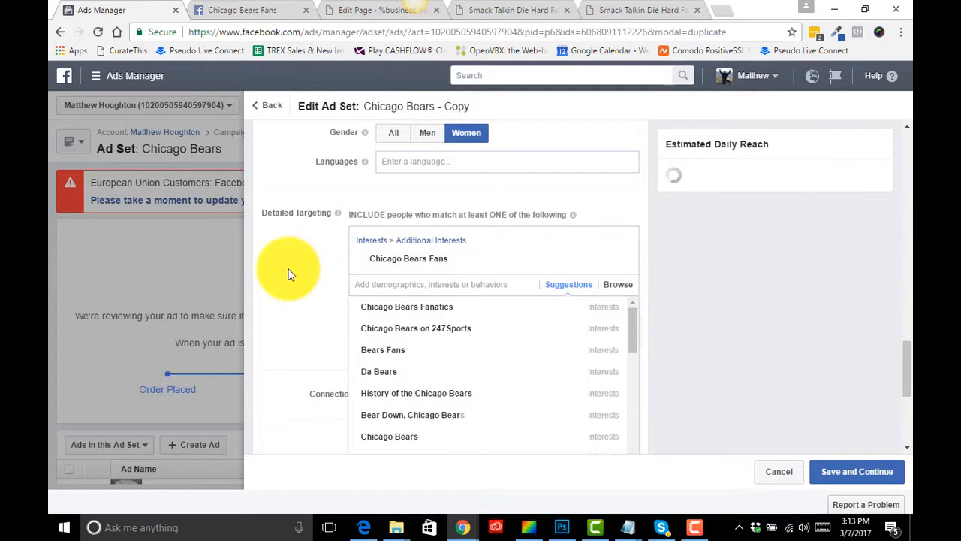
Rename the new ad set copy with its interest name, "Chicago Bears Fans", save it and place the order
{"action": "left_click_drag", "start_coordinate": [451, 267], "coordinate": [354, 262]}
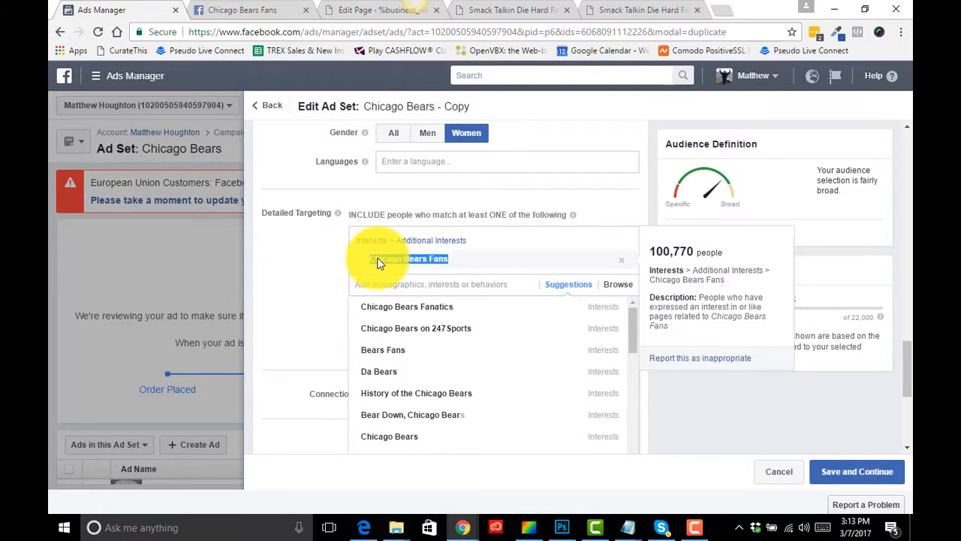
{"action": "right_click", "coordinate": [378, 261]}
{"action": "left_click", "coordinate": [398, 268]}
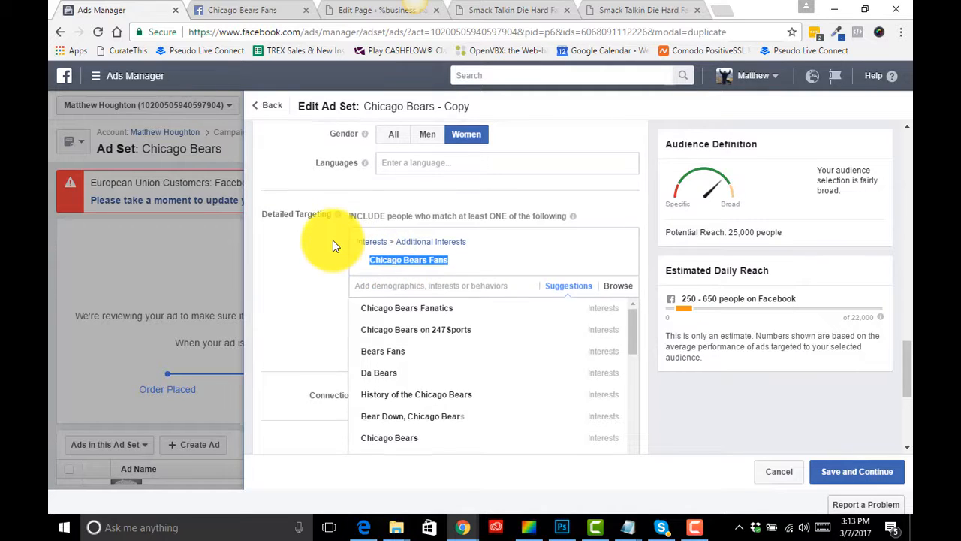
{"action": "scroll", "coordinate": [333, 245], "scroll_direction": "up", "scroll_amount": 15}
{"action": "left_click_drag", "start_coordinate": [378, 164], "coordinate": [223, 172]}
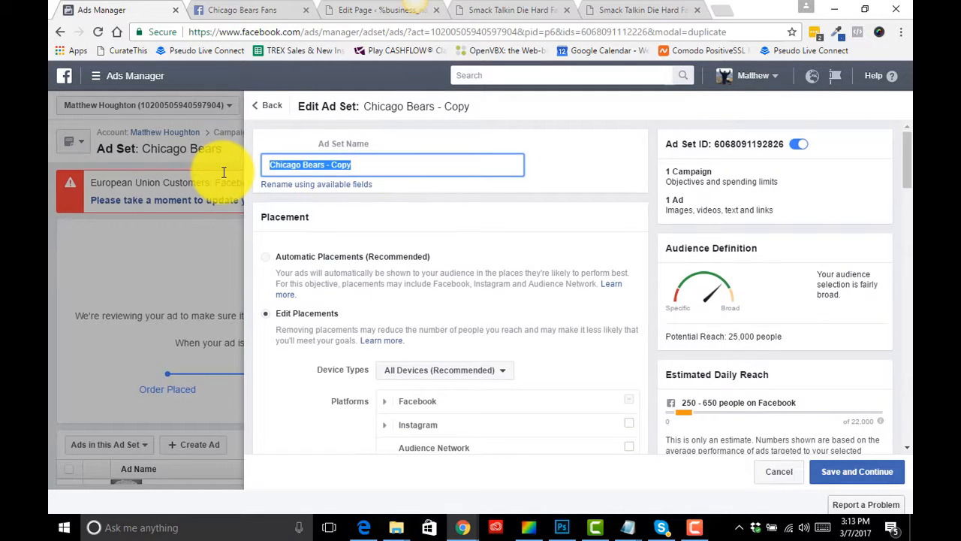
{"action": "key", "text": "ctrl+v"}
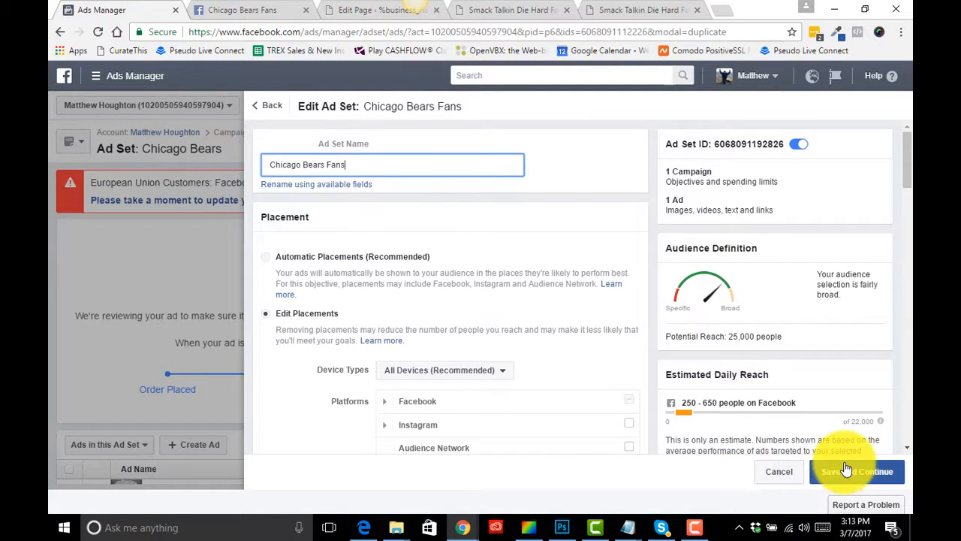
{"action": "left_click", "coordinate": [847, 475]}
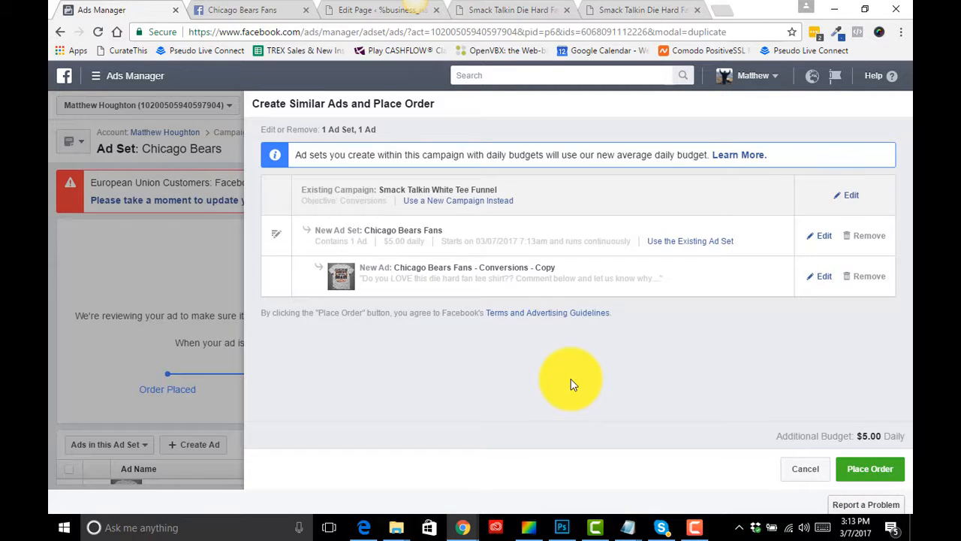
{"action": "left_click", "coordinate": [856, 468]}
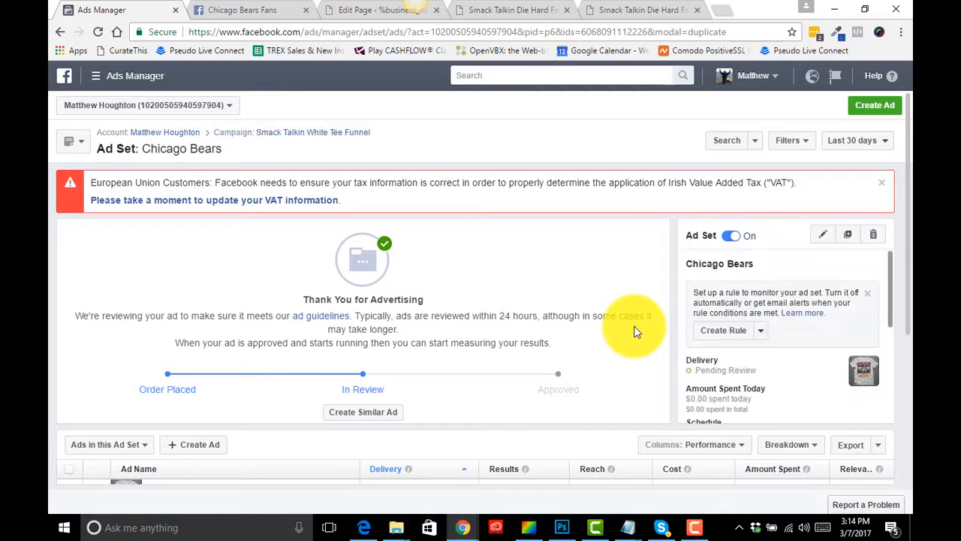
Duplicate the Chicago Bears ad set and replace the copy's Chicago Bears interest with the suggested interest Chicago Bears Fanatics
{"action": "left_click", "coordinate": [850, 236]}
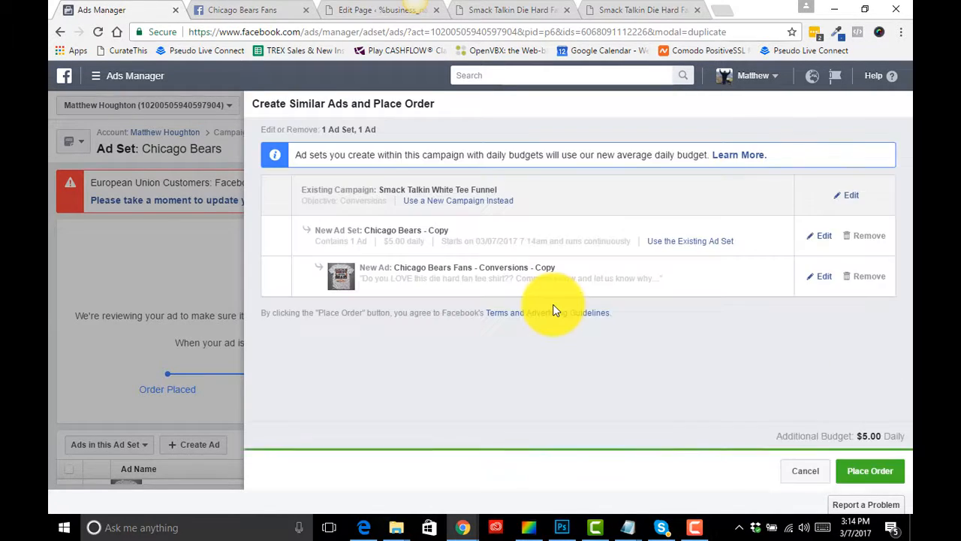
{"action": "left_click", "coordinate": [823, 238]}
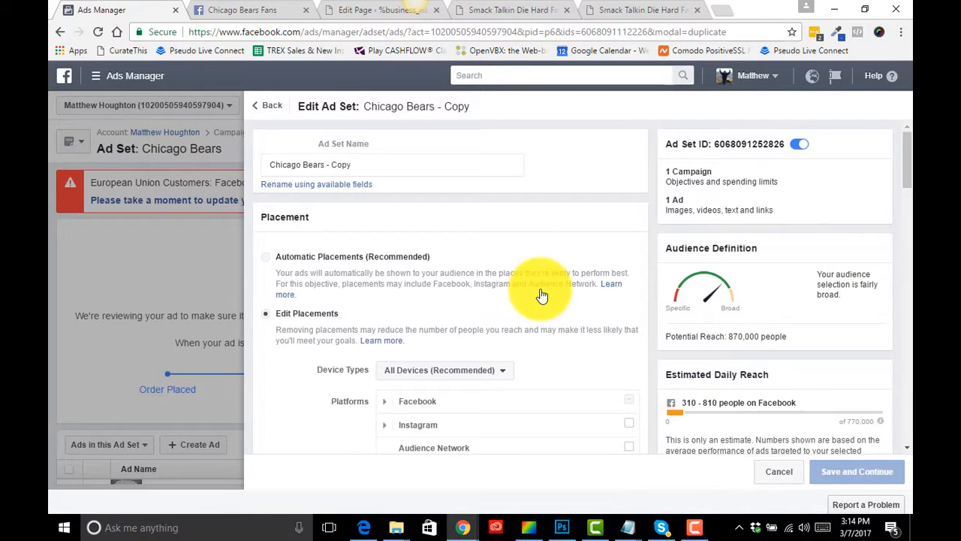
{"action": "scroll", "coordinate": [542, 293], "scroll_direction": "down", "scroll_amount": 8}
{"action": "scroll", "coordinate": [540, 293], "scroll_direction": "down", "scroll_amount": 7}
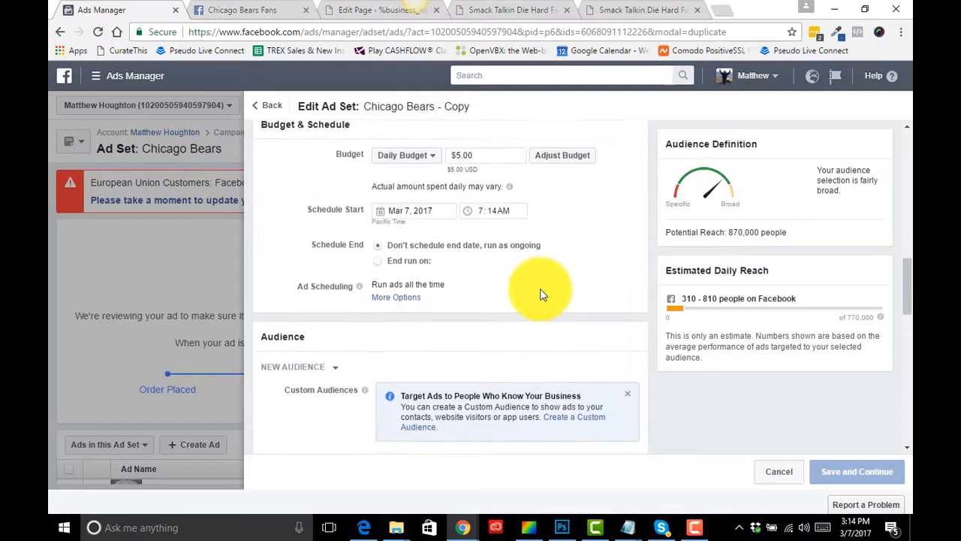
{"action": "scroll", "coordinate": [540, 293], "scroll_direction": "down", "scroll_amount": 5}
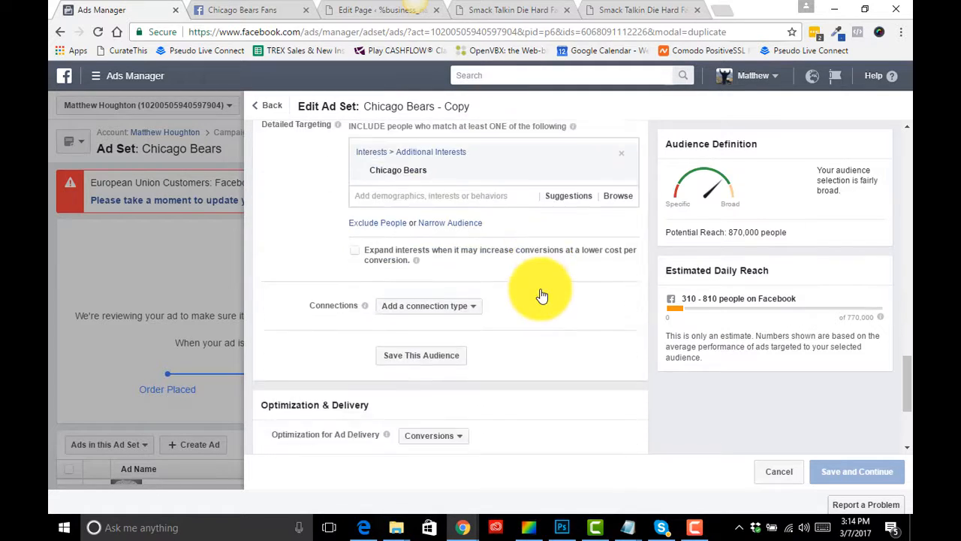
{"action": "scroll", "coordinate": [540, 293], "scroll_direction": "up", "scroll_amount": 2}
{"action": "left_click", "coordinate": [430, 312]}
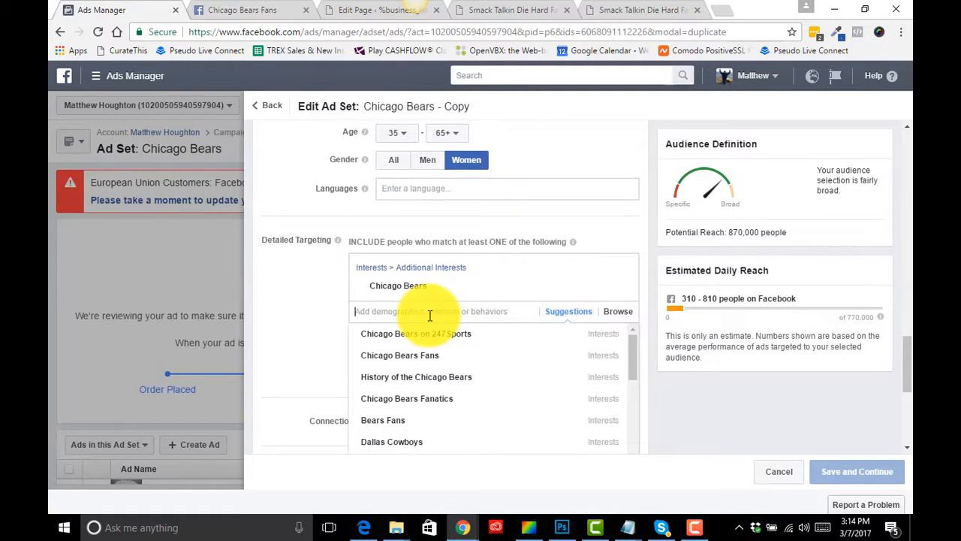
{"action": "left_click", "coordinate": [410, 399]}
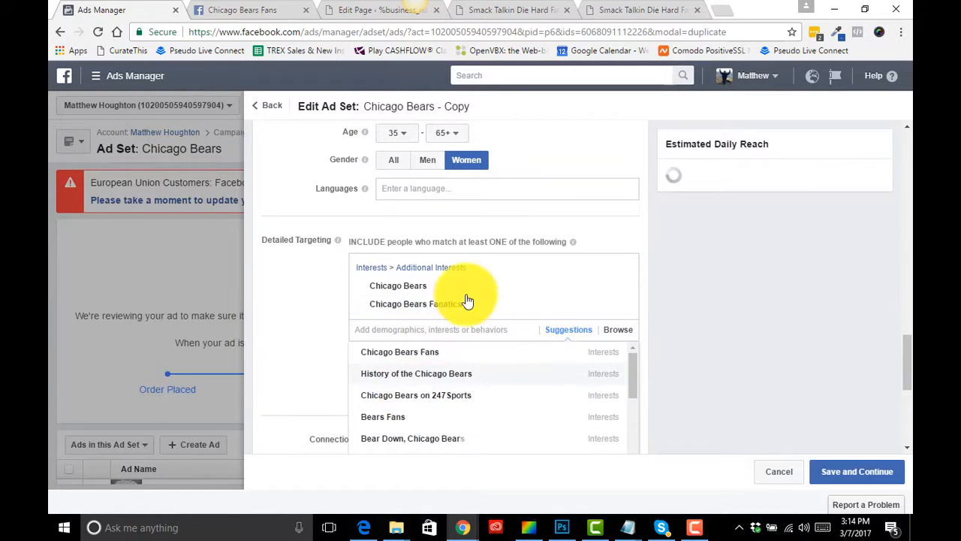
{"action": "left_click", "coordinate": [623, 291]}
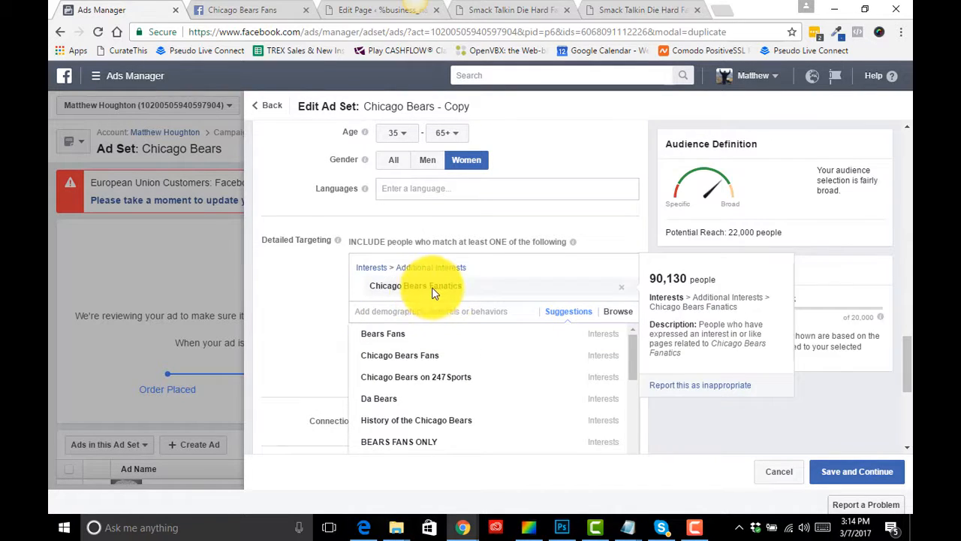
{"action": "left_click", "coordinate": [332, 294]}
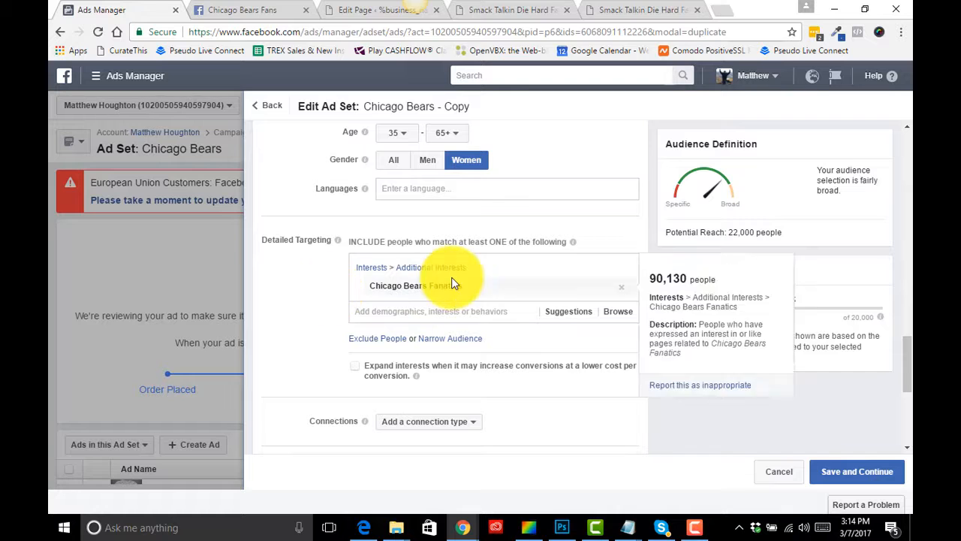
Rename the ad set copy with its interest name, "Chicago Bears Fanatics", save it and place the order
{"action": "scroll", "coordinate": [589, 340], "scroll_direction": "down", "scroll_amount": 1}
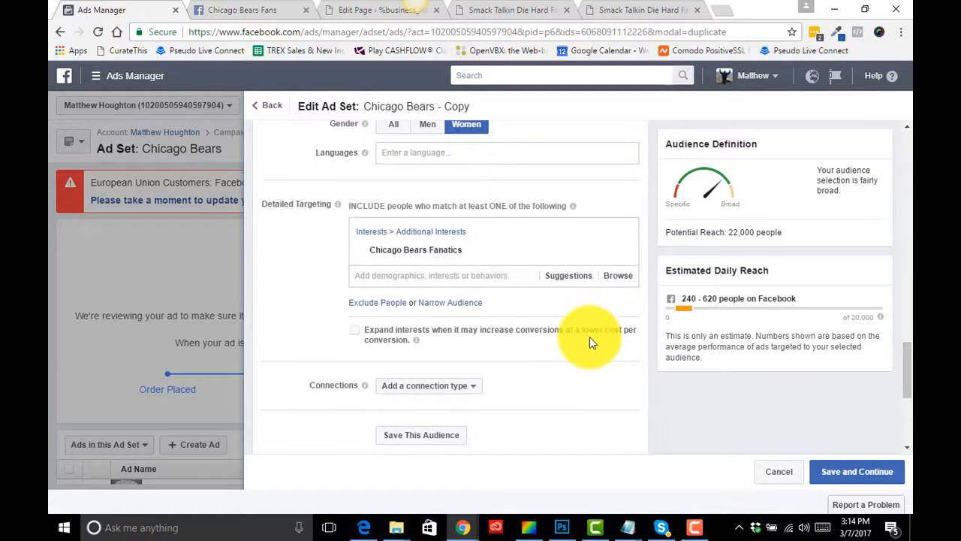
{"action": "scroll", "coordinate": [589, 340], "scroll_direction": "up", "scroll_amount": 1}
{"action": "mouse_move", "coordinate": [467, 302]}
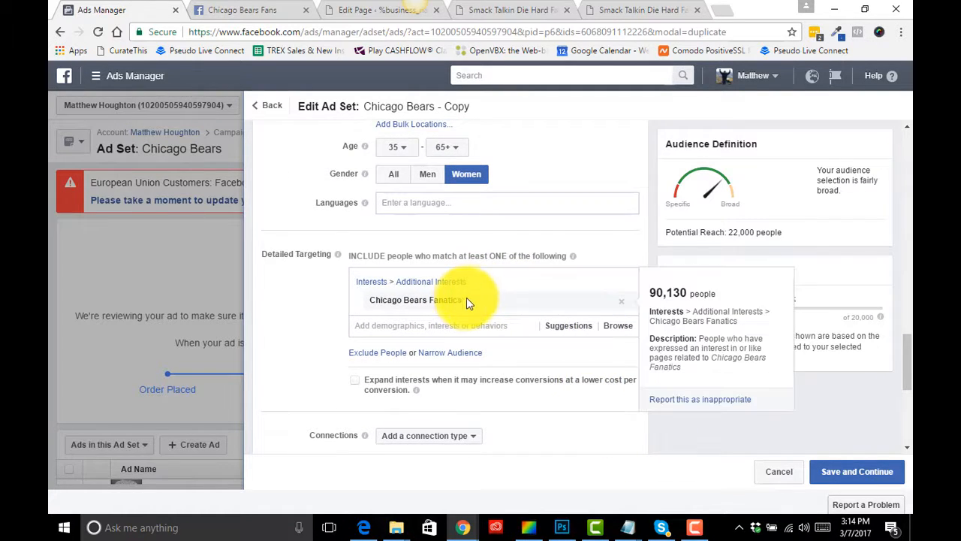
{"action": "left_click_drag", "start_coordinate": [466, 302], "coordinate": [374, 310]}
{"action": "right_click", "coordinate": [375, 308]}
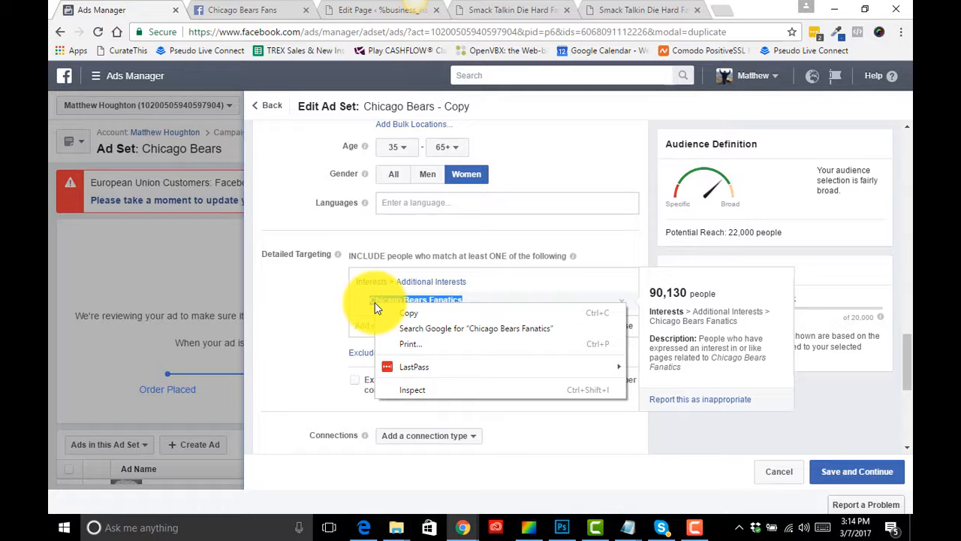
{"action": "left_click", "coordinate": [389, 308]}
{"action": "scroll", "coordinate": [339, 329], "scroll_direction": "up", "scroll_amount": 7}
{"action": "scroll", "coordinate": [339, 330], "scroll_direction": "up", "scroll_amount": 5}
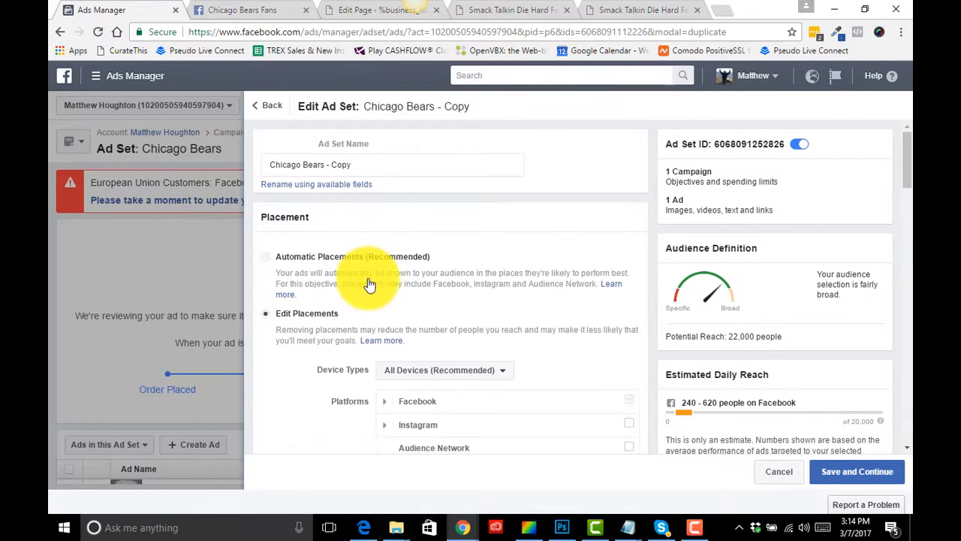
{"action": "left_click_drag", "start_coordinate": [353, 165], "coordinate": [172, 177]}
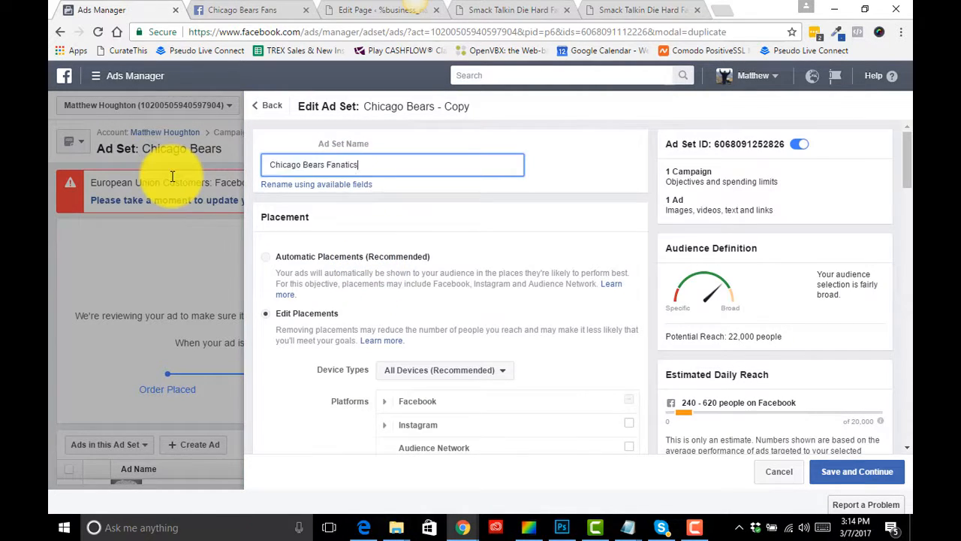
{"action": "left_click", "coordinate": [884, 477]}
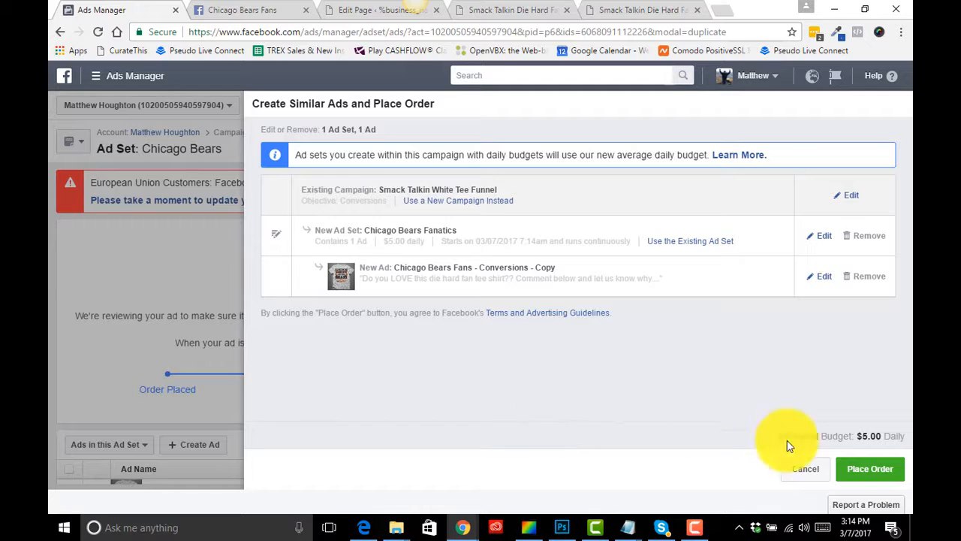
{"action": "left_click", "coordinate": [849, 468]}
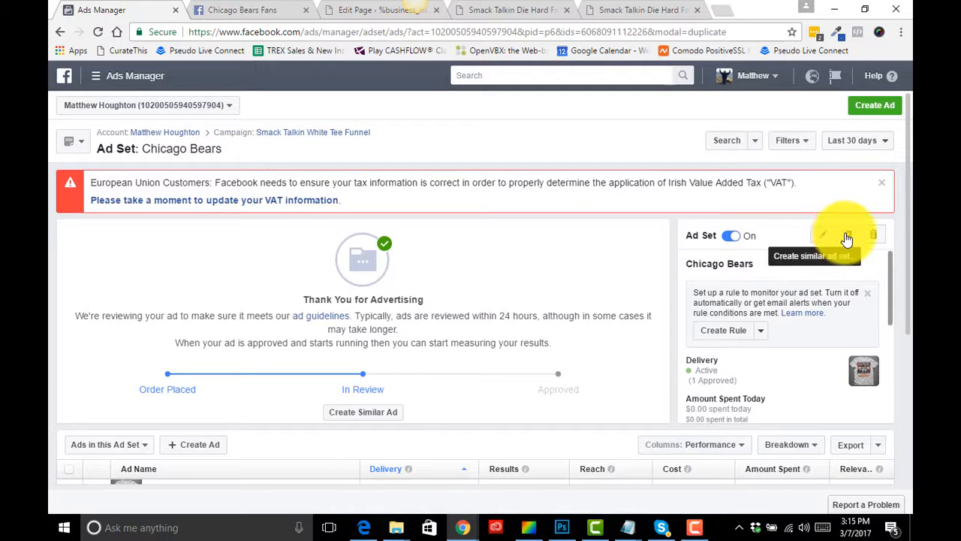
Duplicate the Chicago Bears ad set once more and replace the copy's Chicago Bears interest with Bears Fans
{"action": "left_click", "coordinate": [847, 238]}
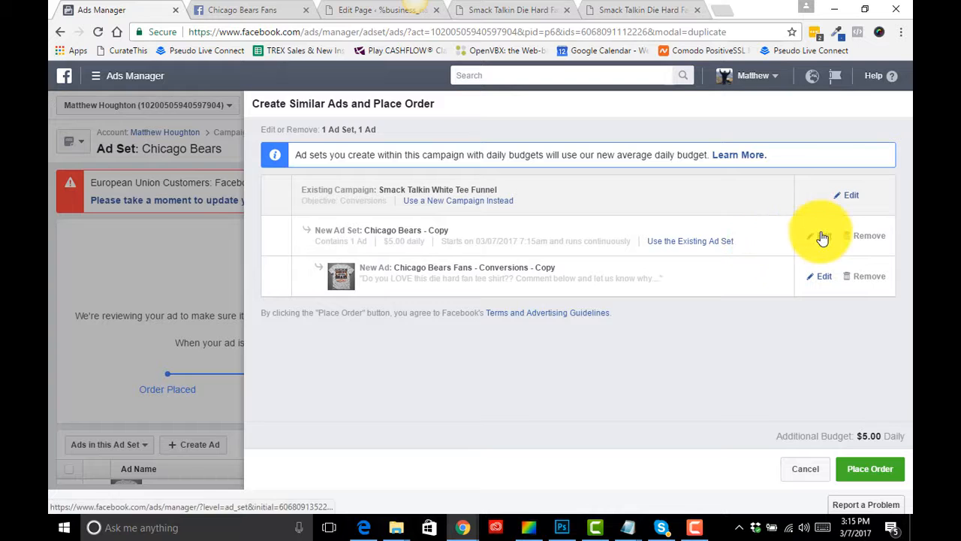
{"action": "left_click", "coordinate": [823, 237]}
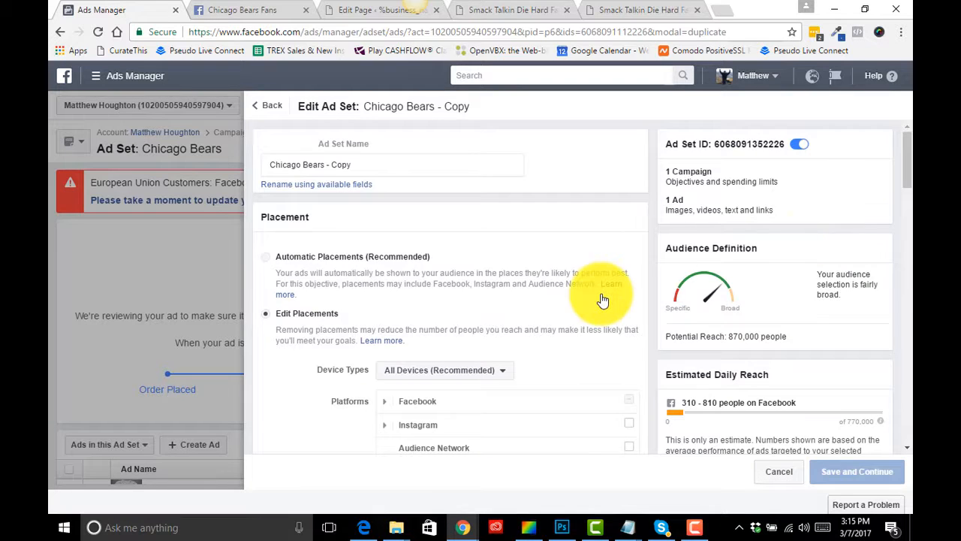
{"action": "scroll", "coordinate": [601, 299], "scroll_direction": "down", "scroll_amount": 5}
{"action": "scroll", "coordinate": [601, 299], "scroll_direction": "down", "scroll_amount": 6}
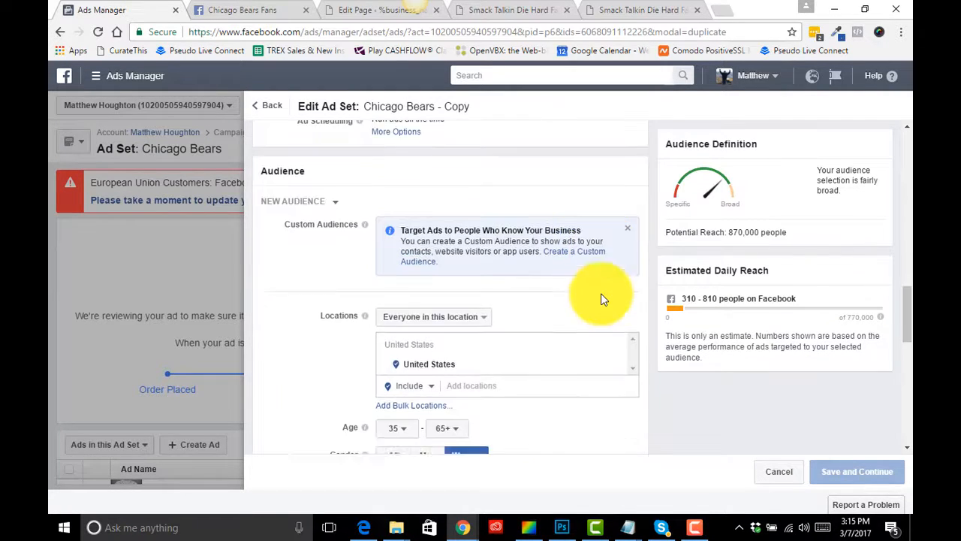
{"action": "scroll", "coordinate": [601, 299], "scroll_direction": "down", "scroll_amount": 2}
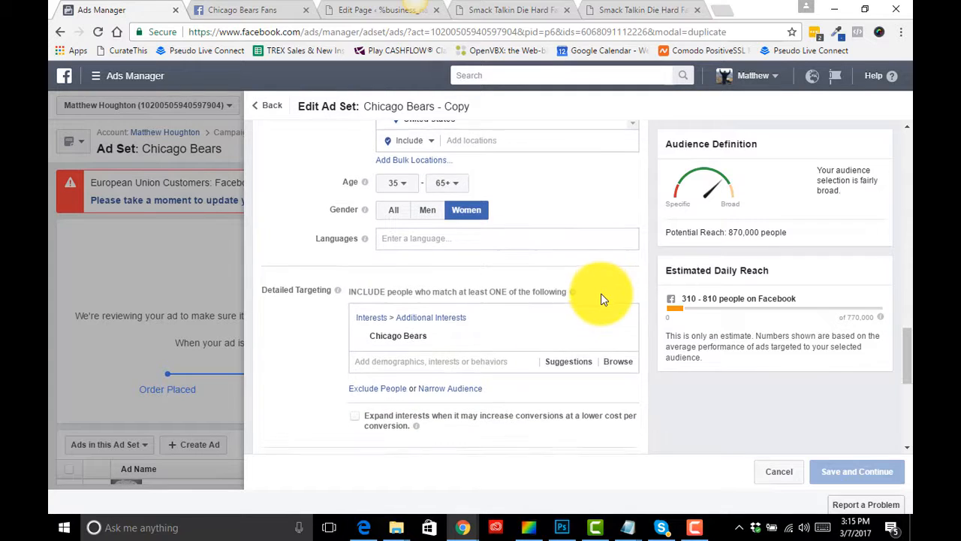
{"action": "left_click", "coordinate": [444, 299]}
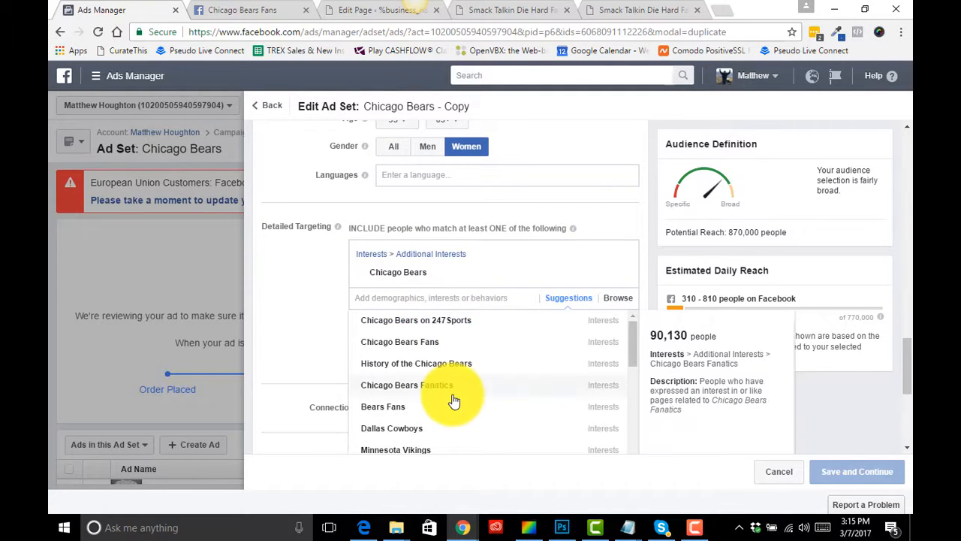
{"action": "scroll", "coordinate": [453, 392], "scroll_direction": "down", "scroll_amount": 1}
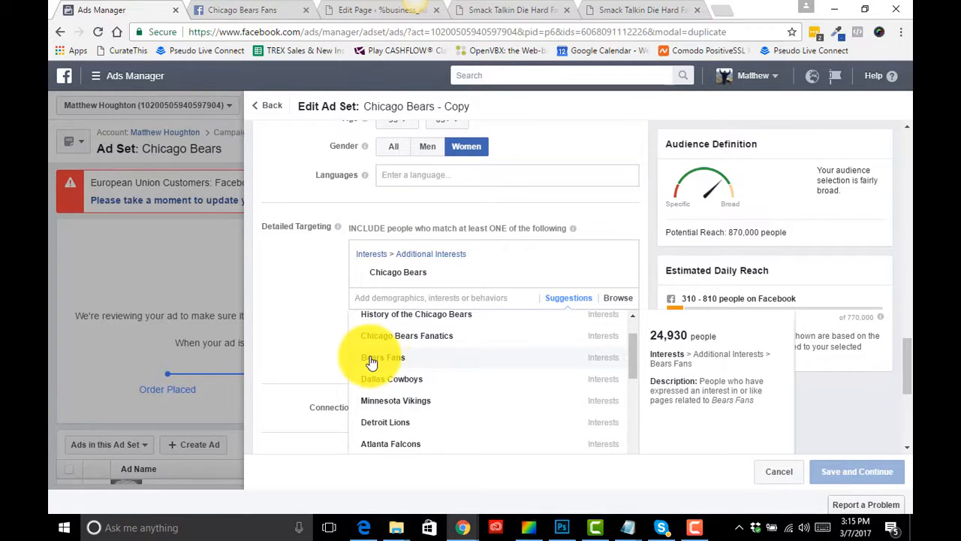
{"action": "left_click", "coordinate": [396, 363]}
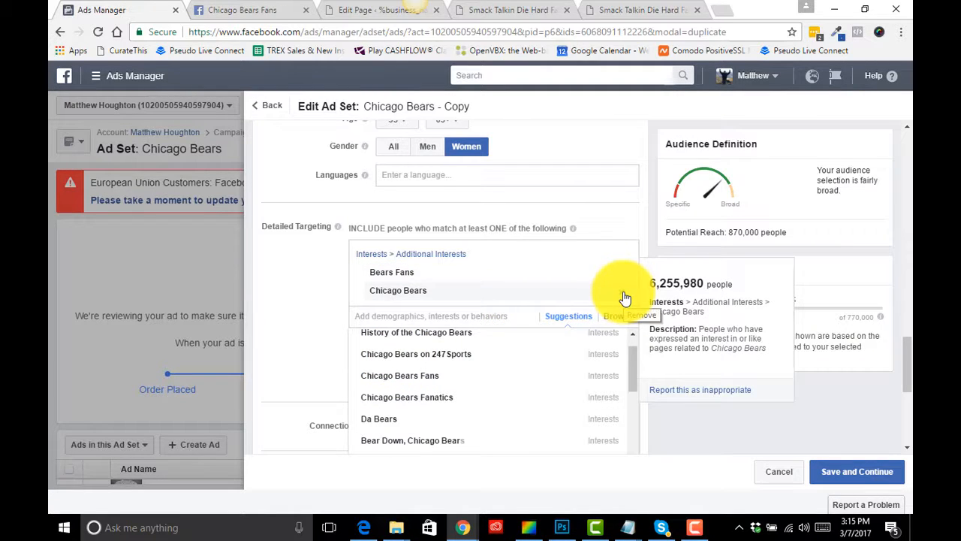
{"action": "left_click", "coordinate": [623, 293]}
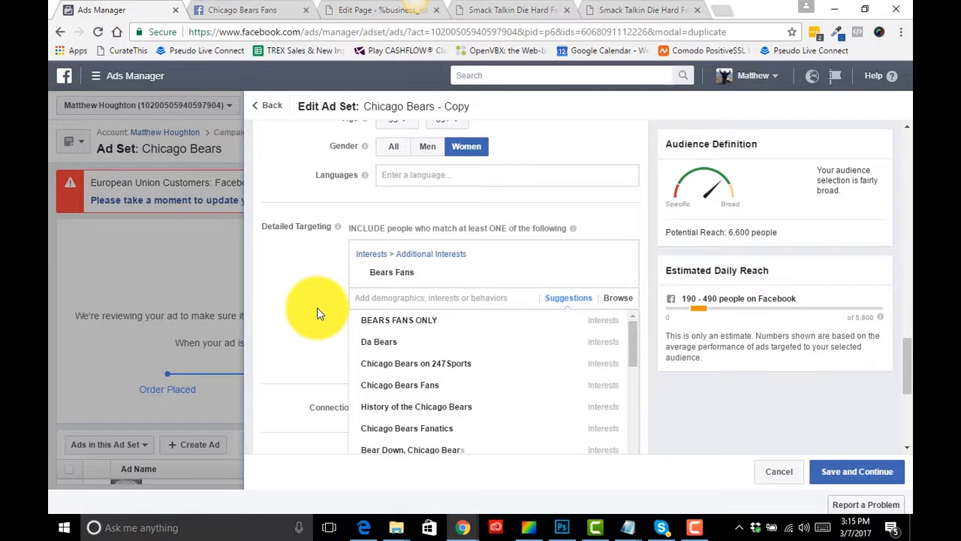
Rename the newest ad set copy with its interest name, "Bears Fans", save it and place the order
{"action": "left_click_drag", "start_coordinate": [415, 273], "coordinate": [373, 272]}
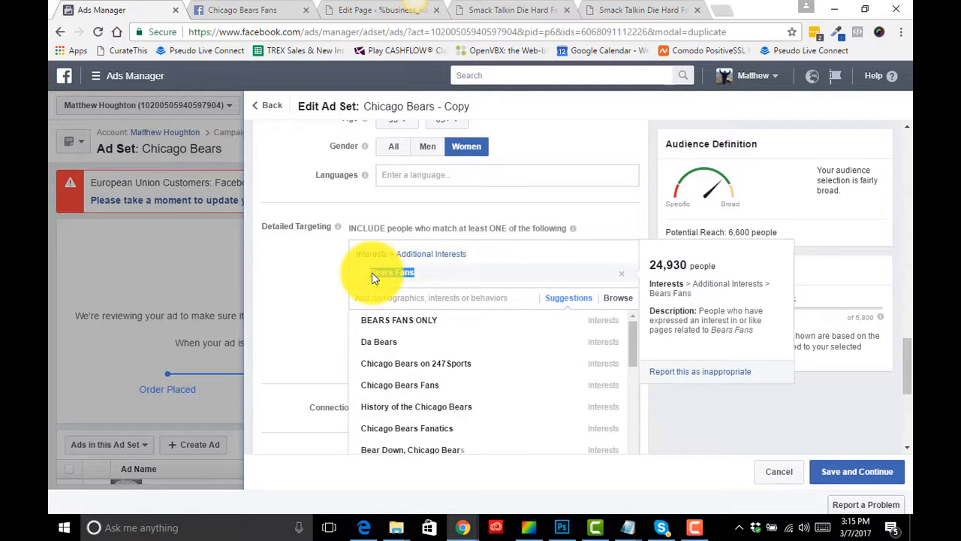
{"action": "right_click", "coordinate": [373, 272]}
{"action": "left_click", "coordinate": [396, 278]}
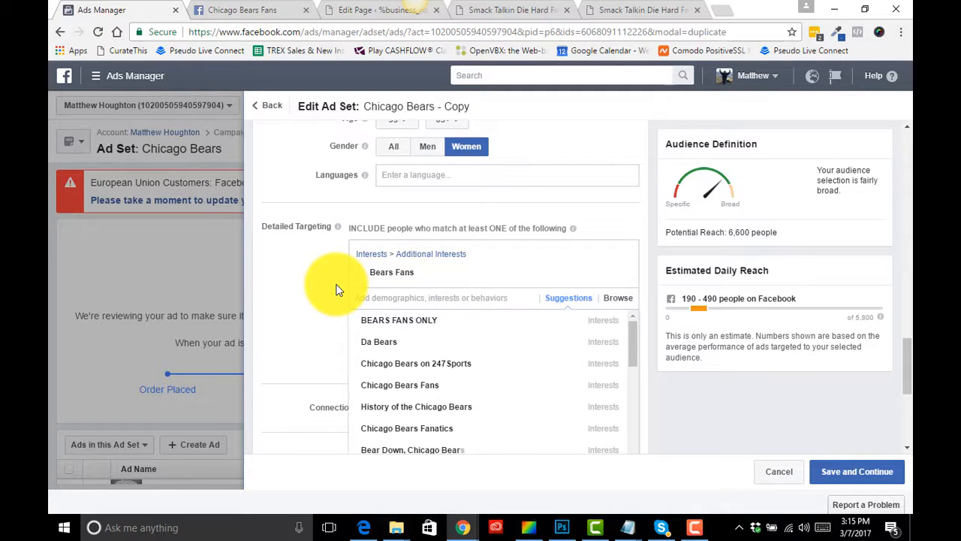
{"action": "scroll", "coordinate": [332, 290], "scroll_direction": "up", "scroll_amount": 15}
{"action": "triple_click", "coordinate": [371, 164]}
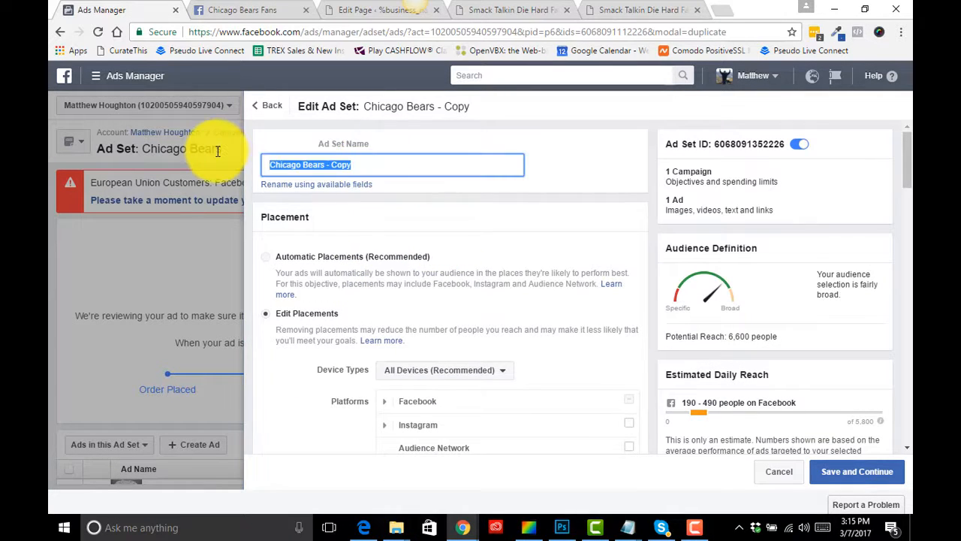
{"action": "left_click", "coordinate": [845, 473]}
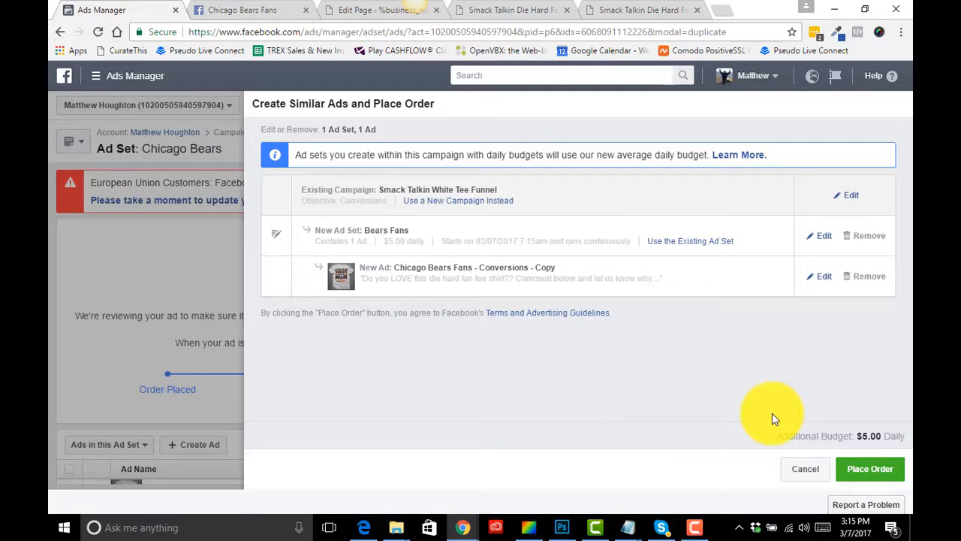
{"action": "left_click", "coordinate": [867, 472]}
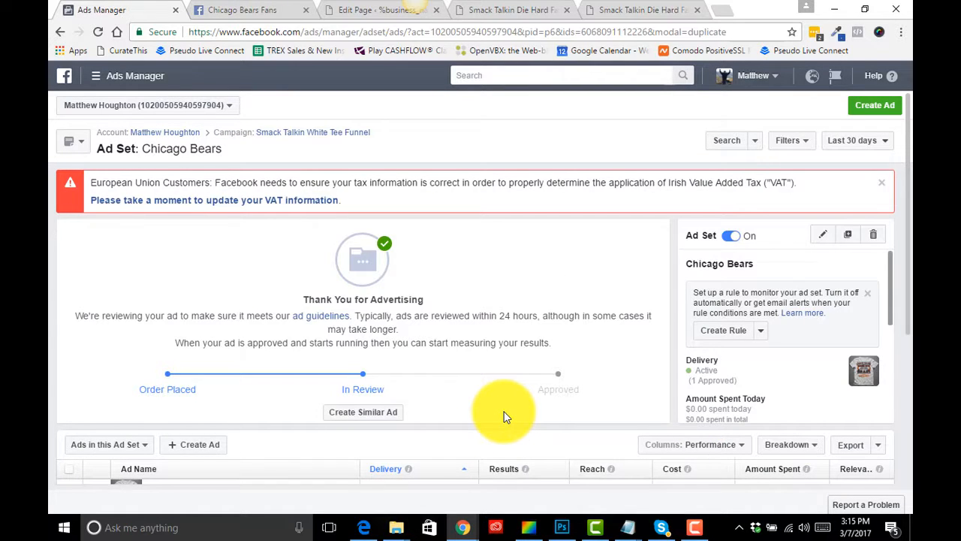
Look over the Chicago Bears Fans - Conversions ad and return to the account's campaign overview
{"action": "scroll", "coordinate": [503, 417], "scroll_direction": "down", "scroll_amount": 3}
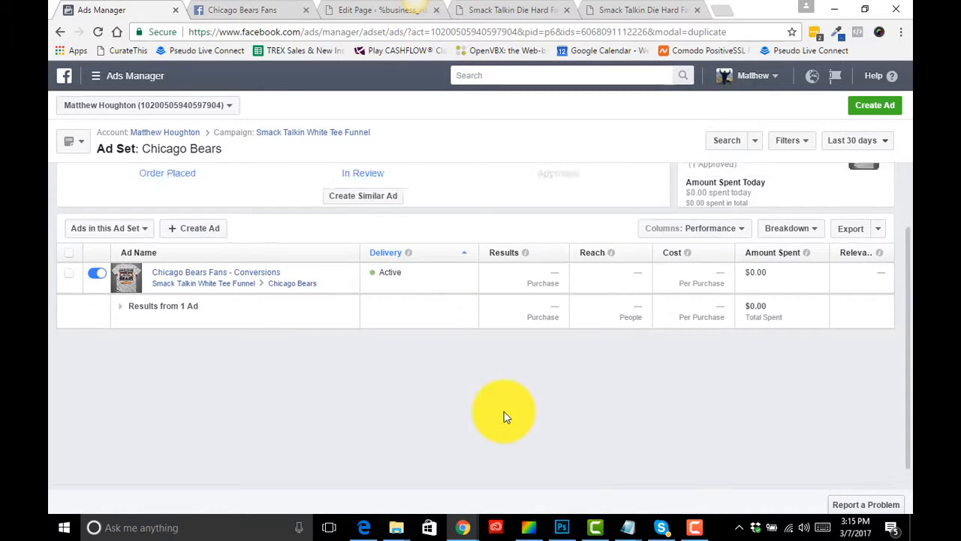
{"action": "scroll", "coordinate": [503, 415], "scroll_direction": "up", "scroll_amount": 2}
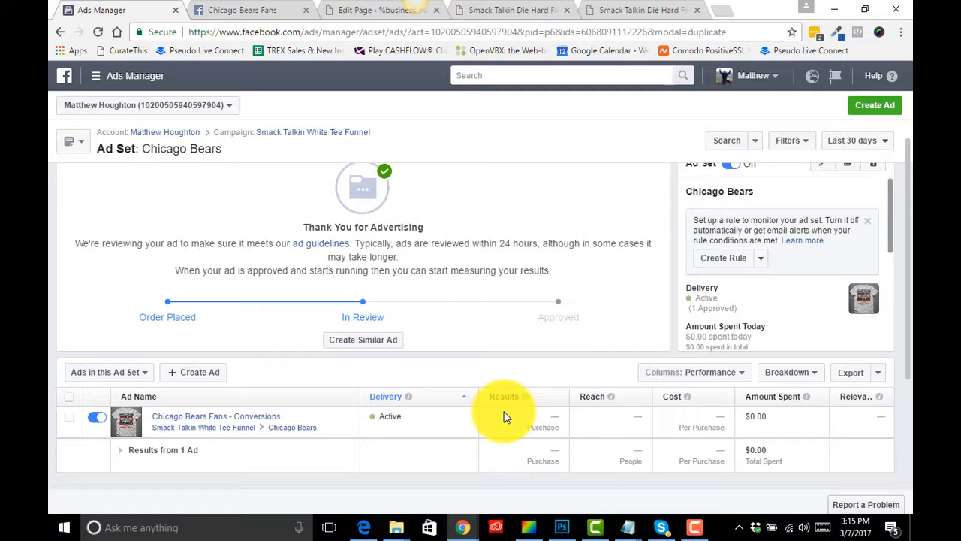
{"action": "left_click", "coordinate": [237, 419]}
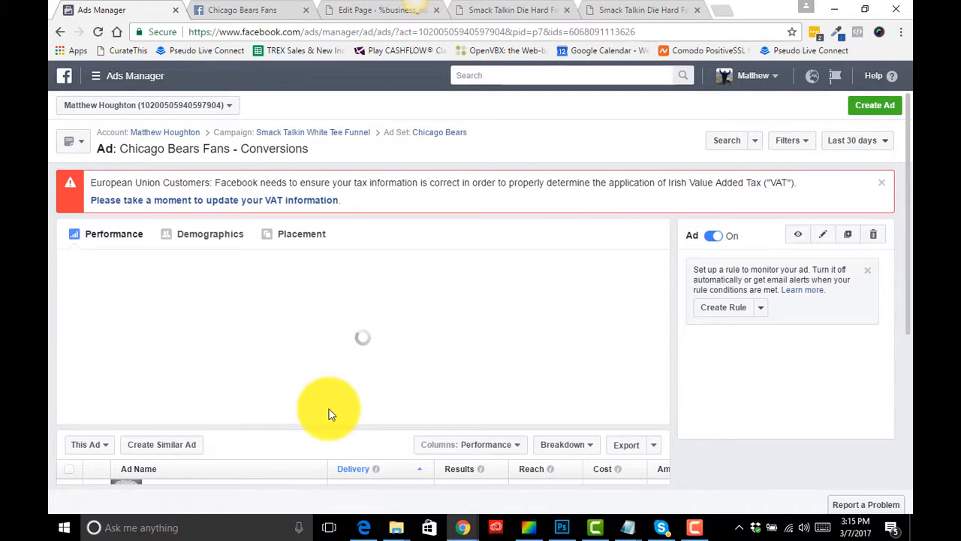
{"action": "scroll", "coordinate": [331, 413], "scroll_direction": "down", "scroll_amount": 2}
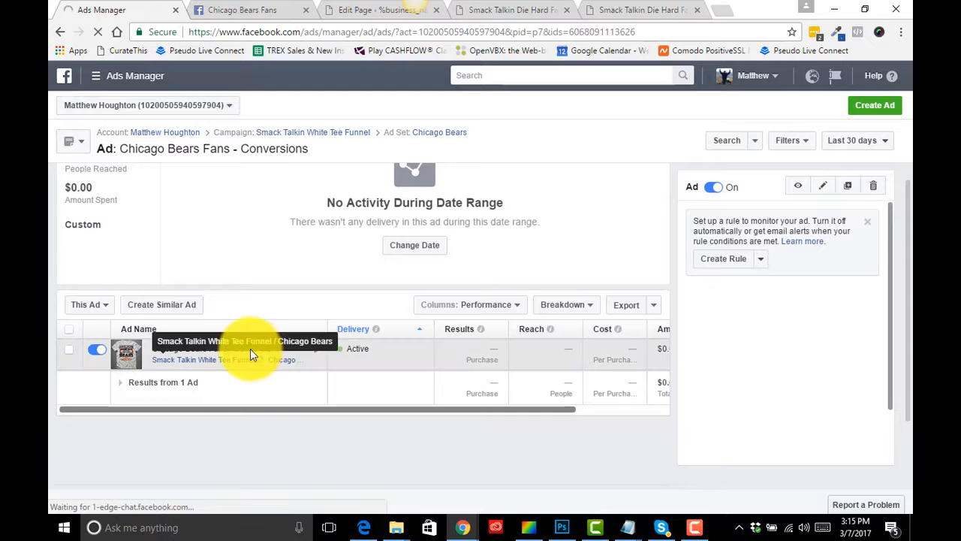
{"action": "scroll", "coordinate": [260, 256], "scroll_direction": "up", "scroll_amount": 2}
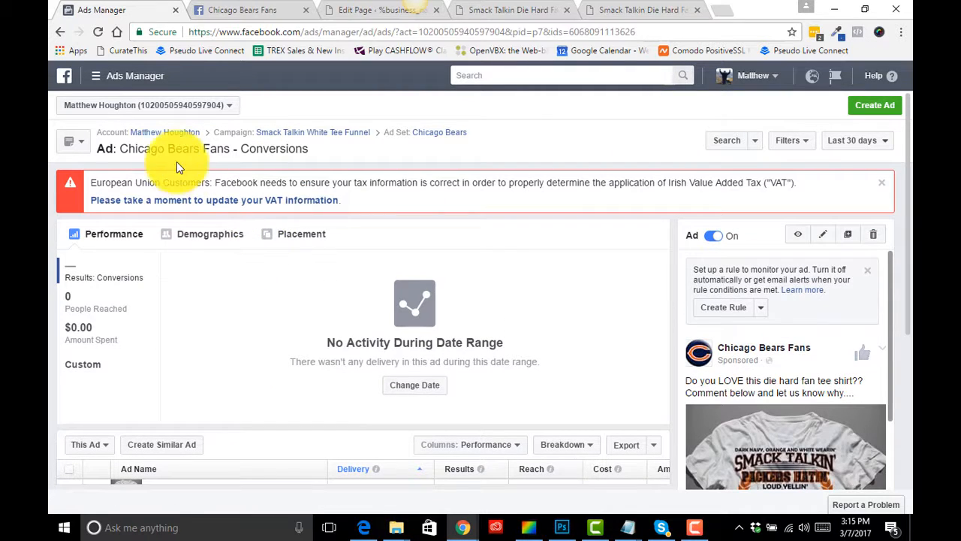
{"action": "left_click", "coordinate": [92, 76]}
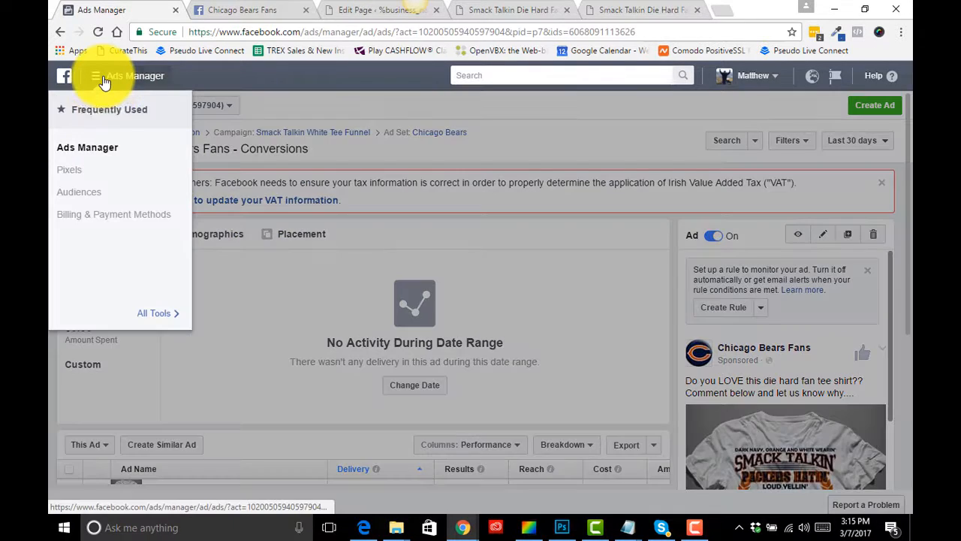
{"action": "left_click", "coordinate": [97, 147]}
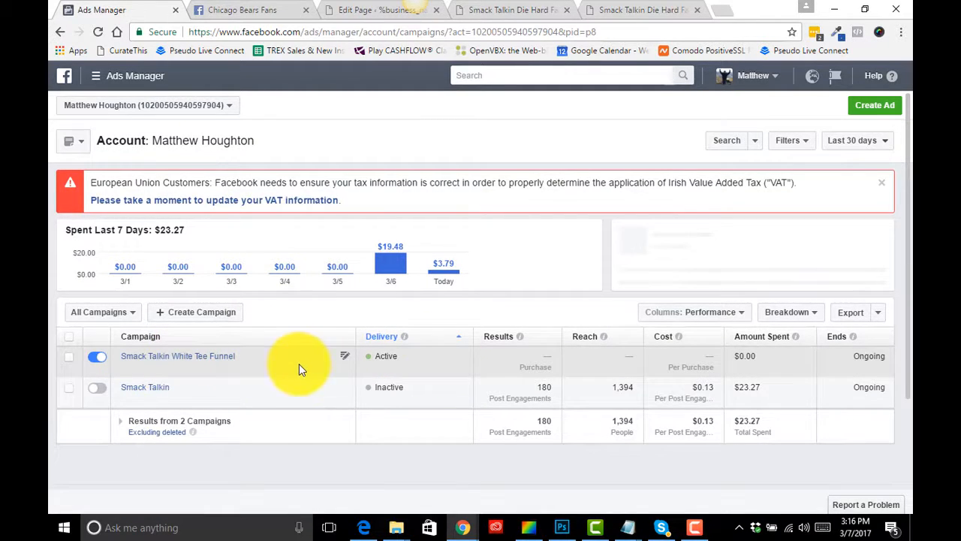
Open the Smack Talkin White Tee Funnel campaign and look over its list of ad sets
{"action": "left_click", "coordinate": [215, 360]}
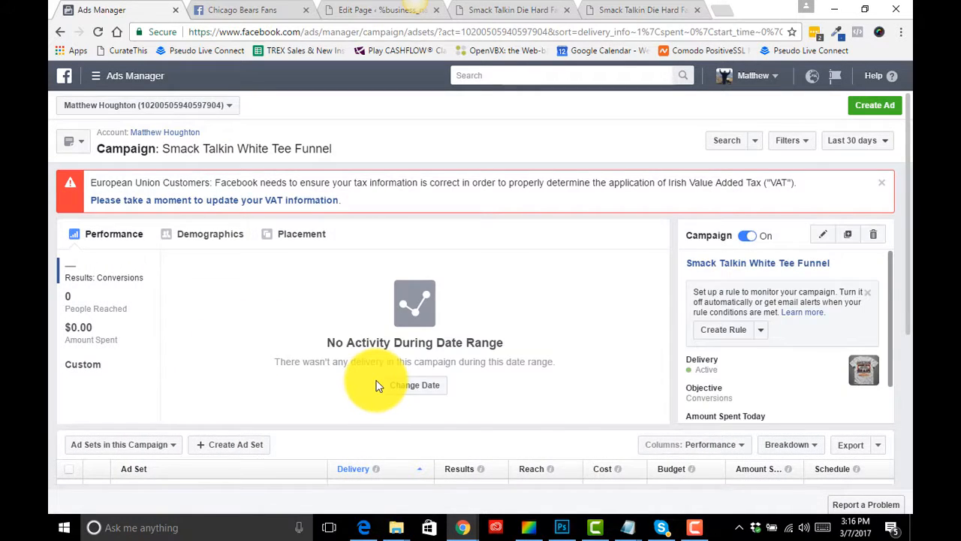
{"action": "scroll", "coordinate": [377, 386], "scroll_direction": "down", "scroll_amount": 2}
{"action": "scroll", "coordinate": [378, 385], "scroll_direction": "down", "scroll_amount": 1}
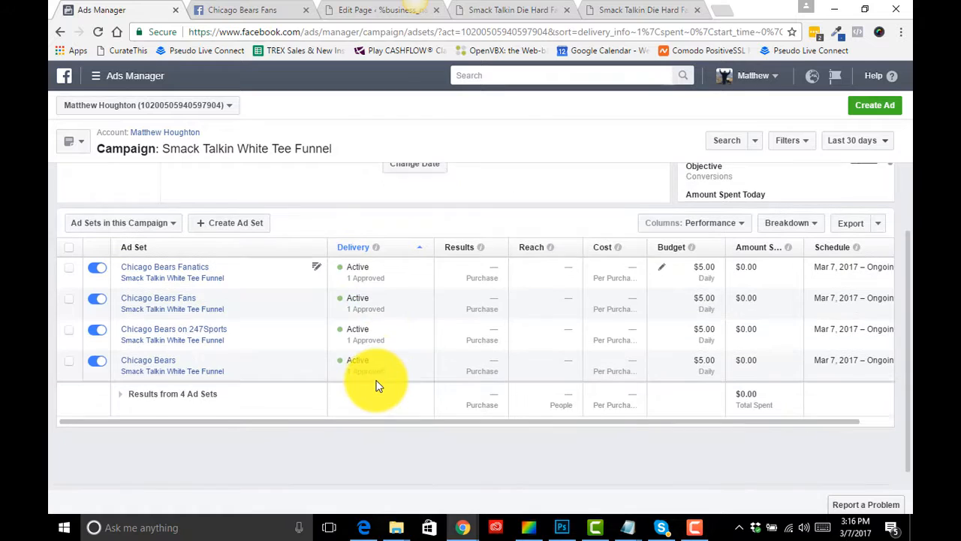
{"action": "scroll", "coordinate": [377, 386], "scroll_direction": "up", "scroll_amount": 3}
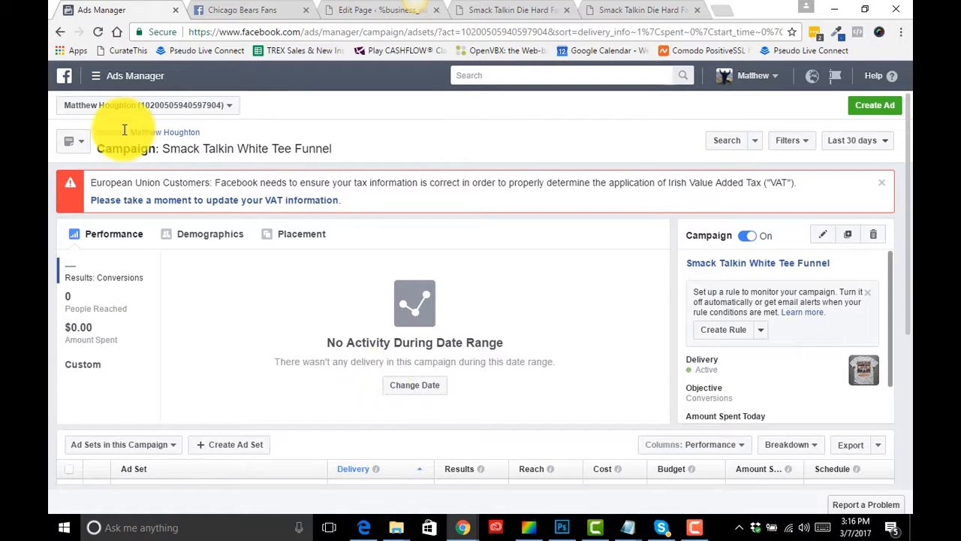
Return to the account's campaign overview and turn off the Smack Talkin White Tee Funnel campaign
{"action": "left_click", "coordinate": [93, 78]}
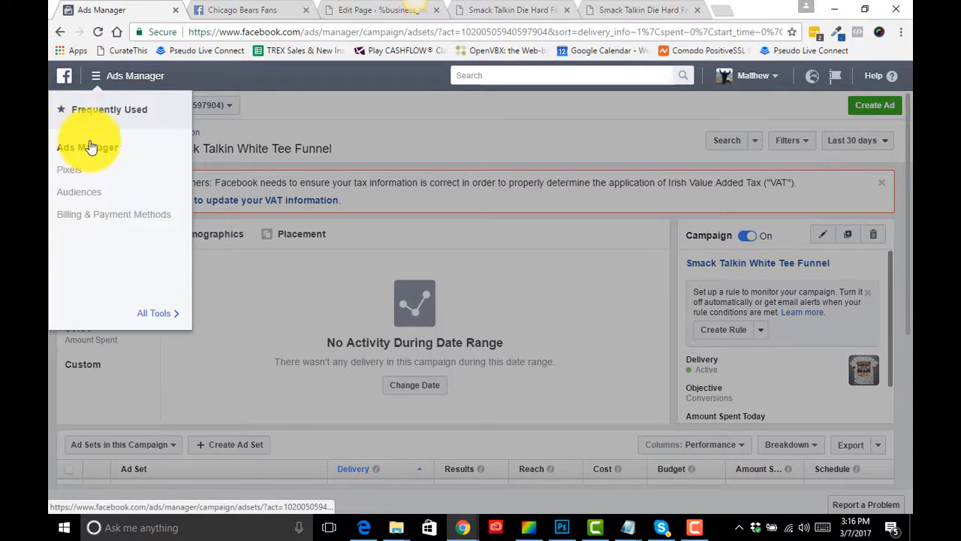
{"action": "left_click", "coordinate": [87, 148]}
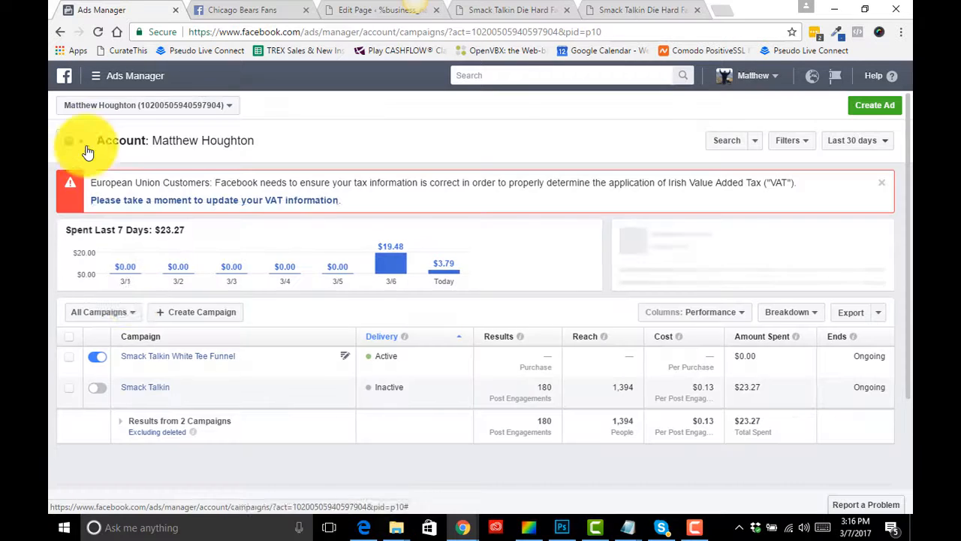
{"action": "left_click", "coordinate": [99, 358]}
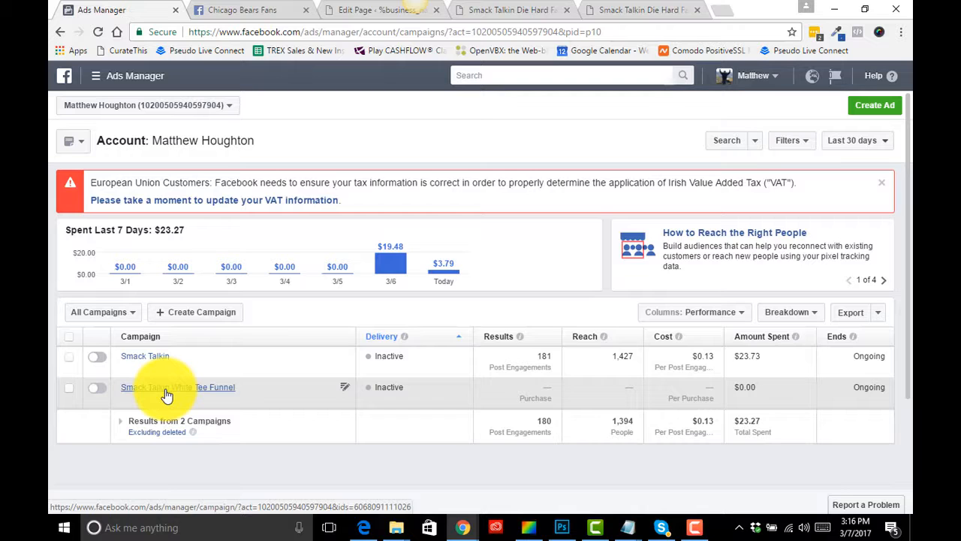
Open the ad sets of the Smack Talkin White Tee Funnel campaign, check their budget and cost columns, and turn off the Bears Fans ad set
{"action": "left_click", "coordinate": [167, 392]}
{"action": "scroll", "coordinate": [289, 420], "scroll_direction": "down", "scroll_amount": 3}
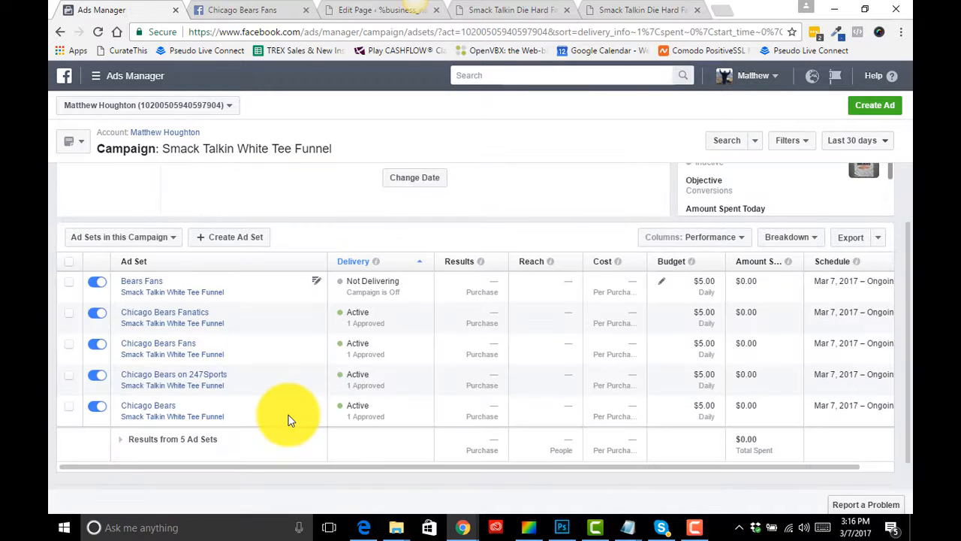
{"action": "scroll", "coordinate": [290, 421], "scroll_direction": "down", "scroll_amount": 1}
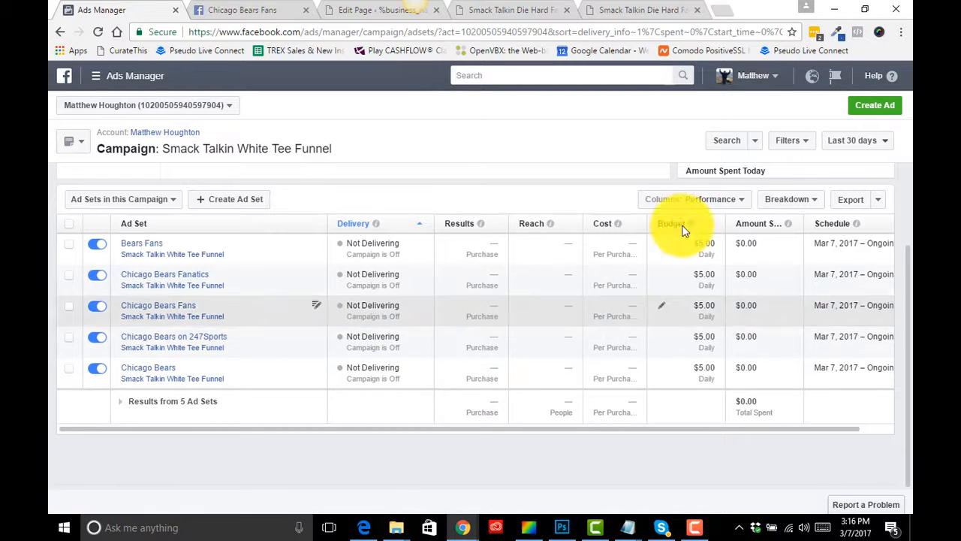
{"action": "mouse_move", "coordinate": [617, 223]}
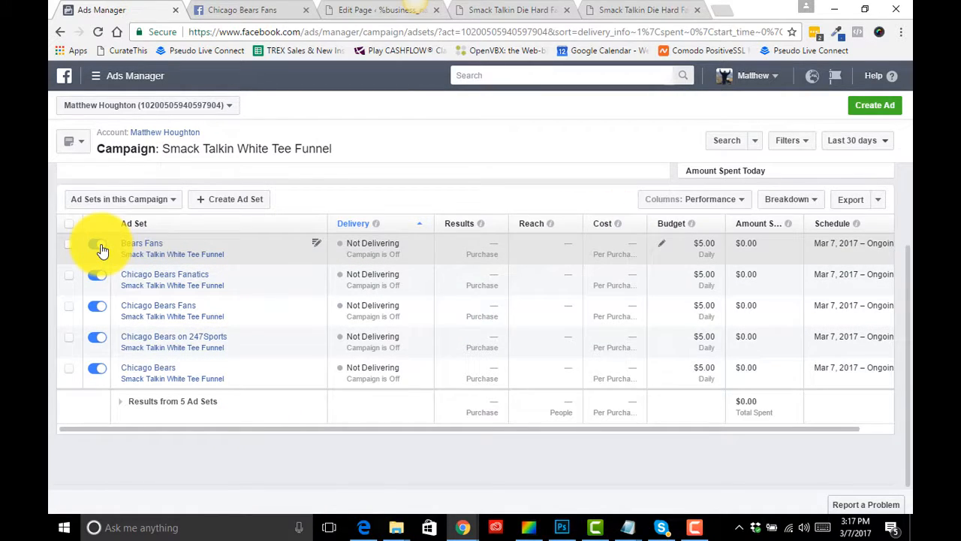
{"action": "left_click", "coordinate": [102, 249]}
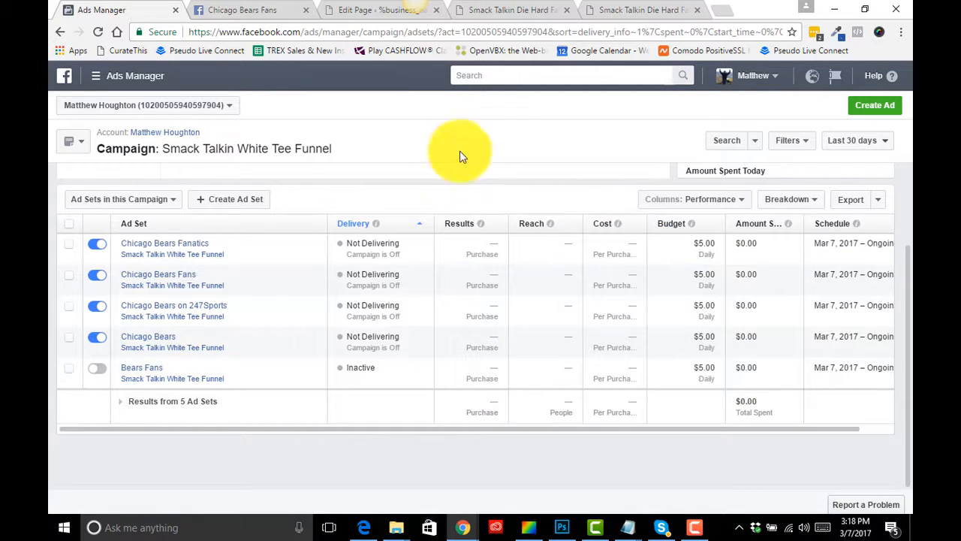
Look over the Smack Talkin Die Hard Fan Pillow Case Set product page and return to the campaign's ad sets in Ads Manager
{"action": "left_click", "coordinate": [518, 12]}
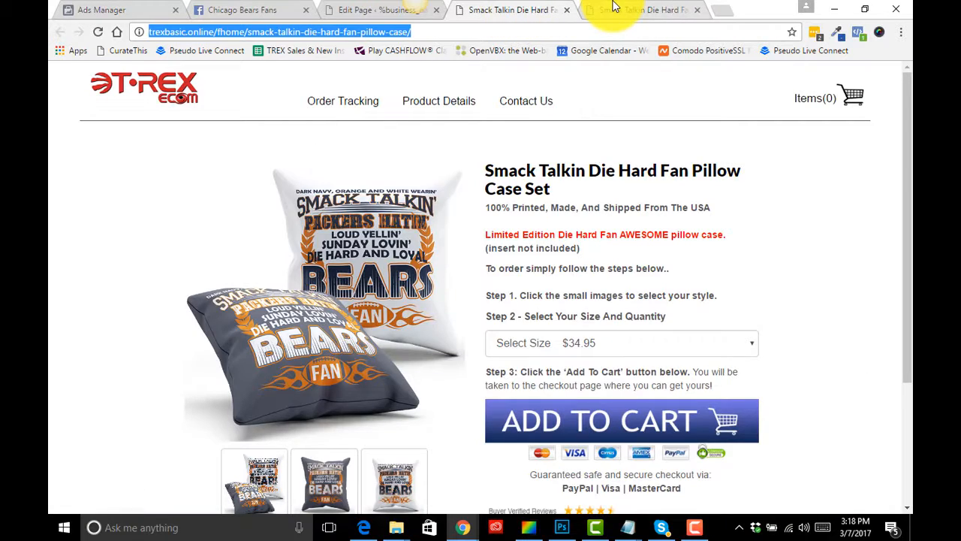
{"action": "scroll", "coordinate": [570, 239], "scroll_direction": "down", "scroll_amount": 1}
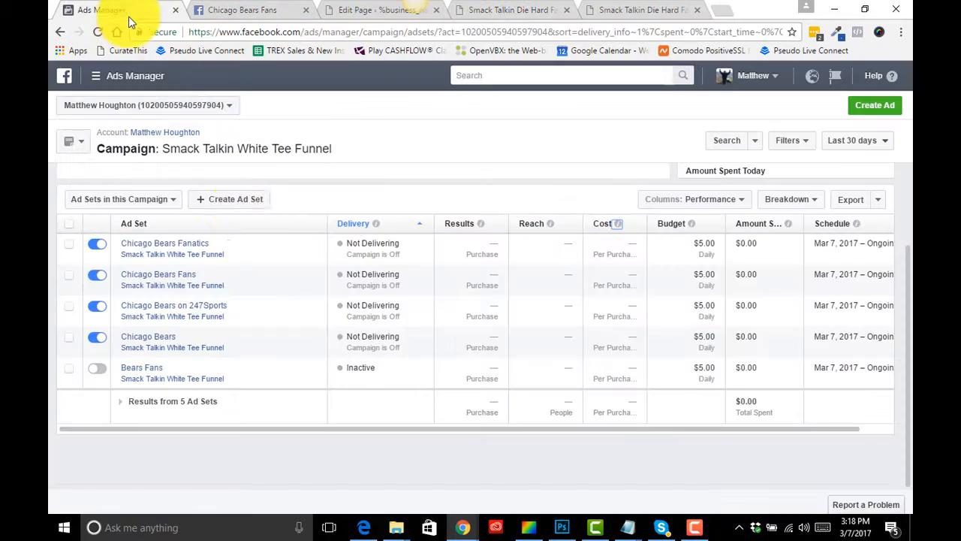
{"action": "left_click", "coordinate": [129, 15]}
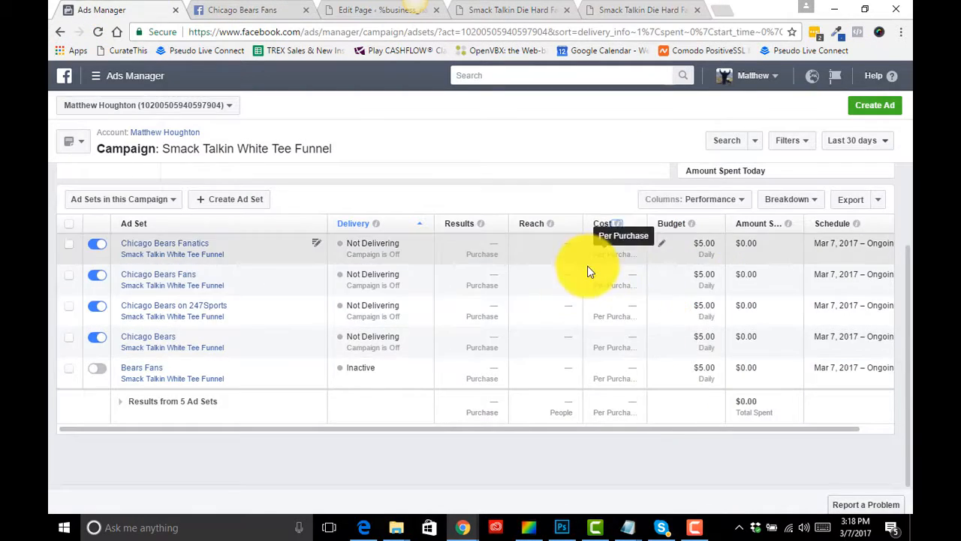